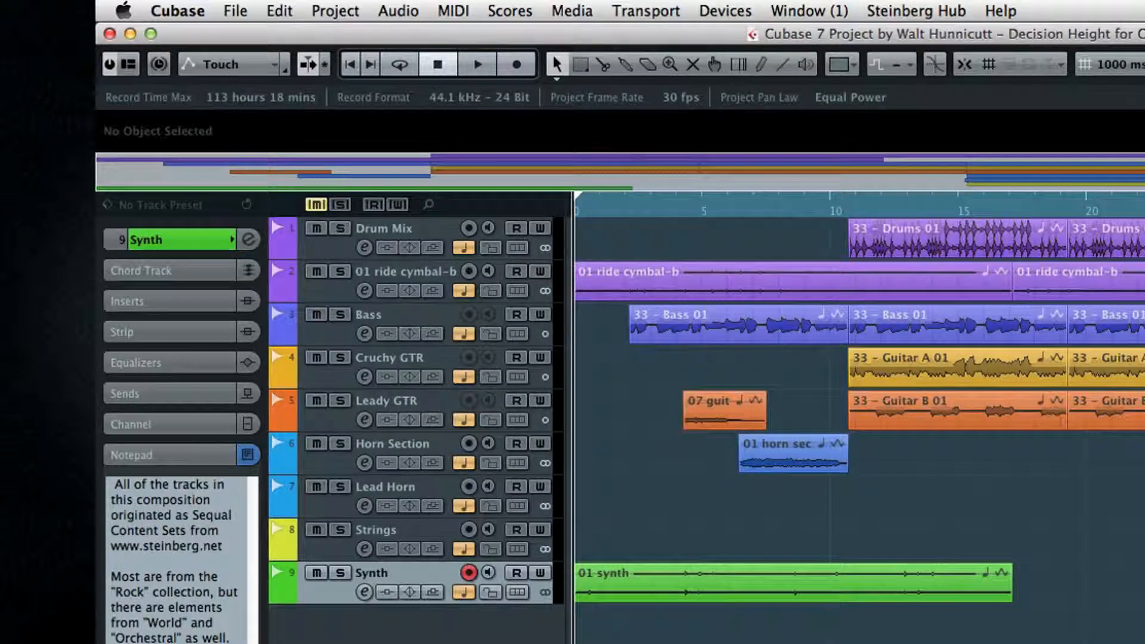
Step: Open the toolbar's configuration options and close them without changes
right_click(933, 46)
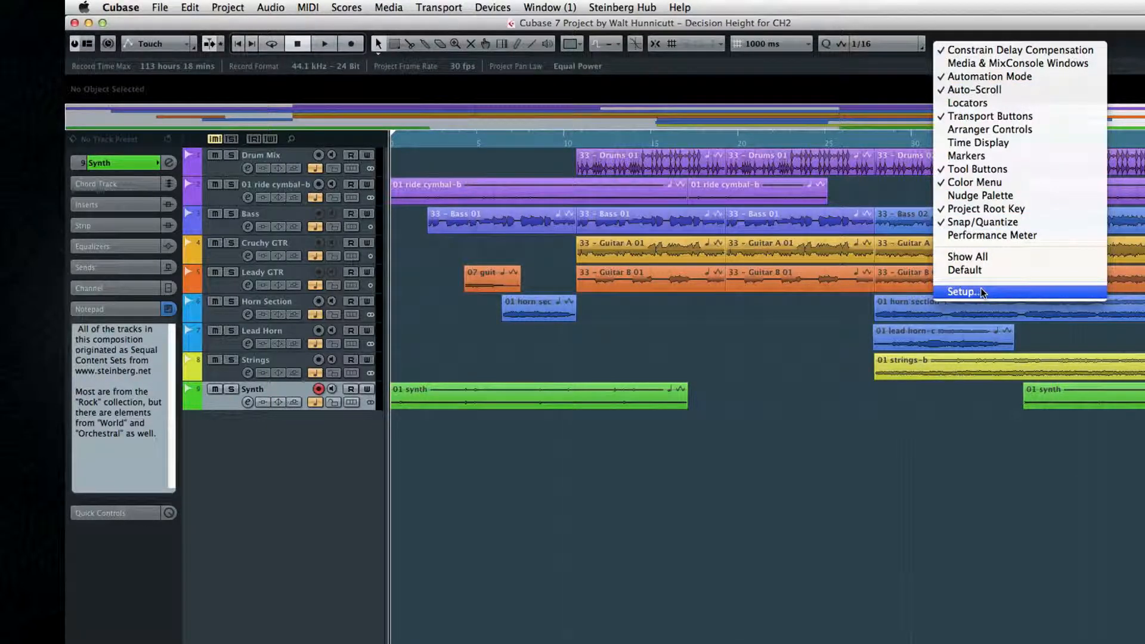
click(694, 314)
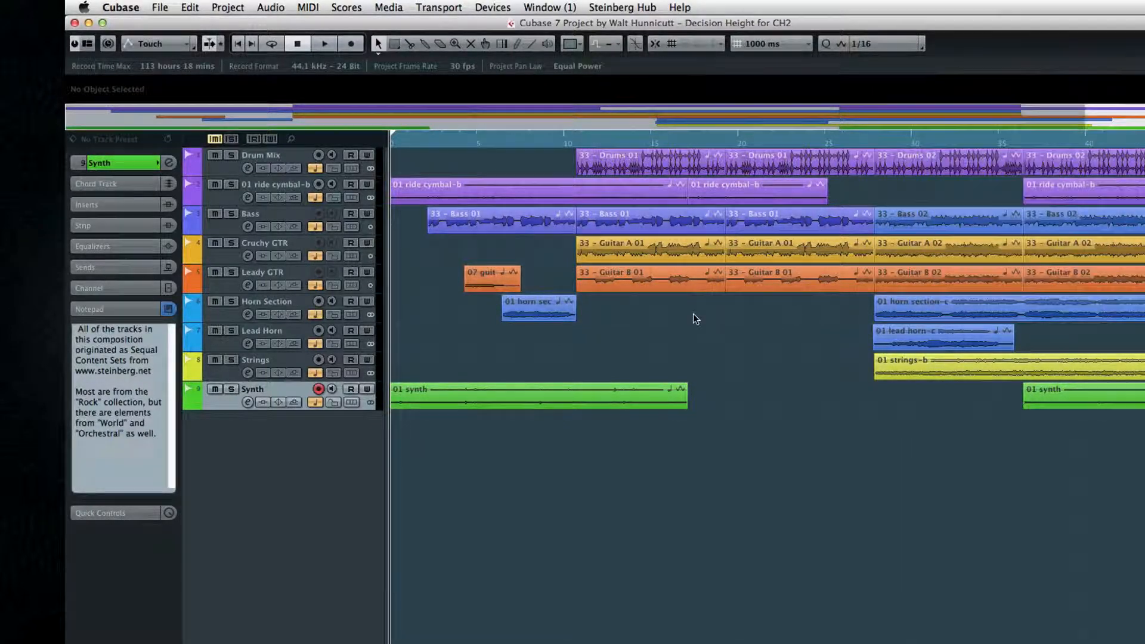
Step: Open the toolbox popup in the event display and dismiss it
right_click(611, 316)
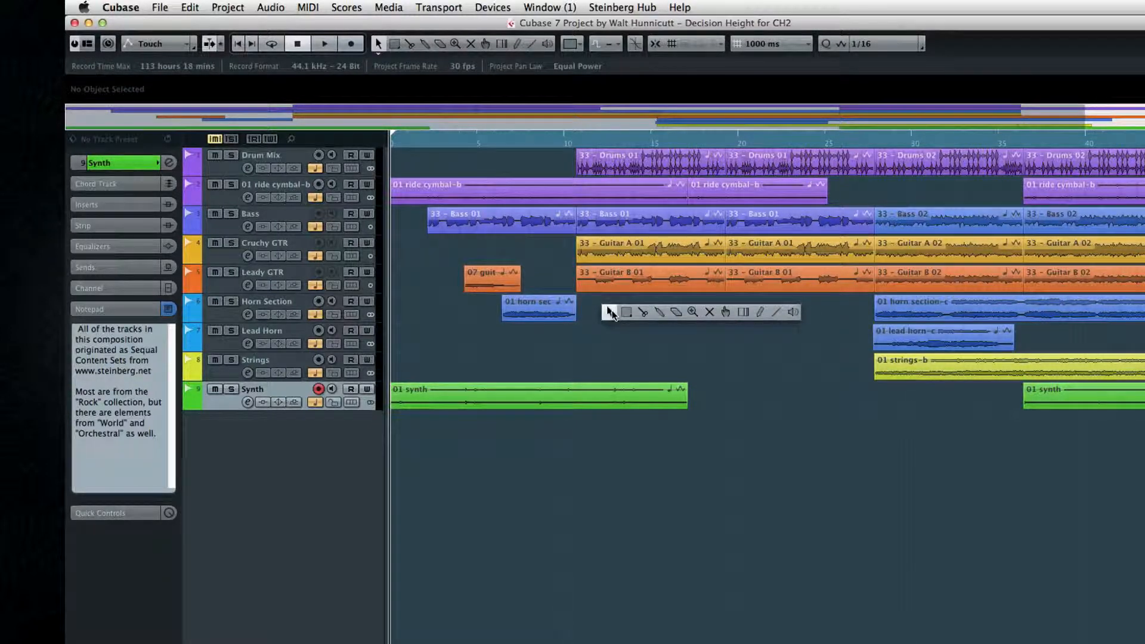
click(787, 336)
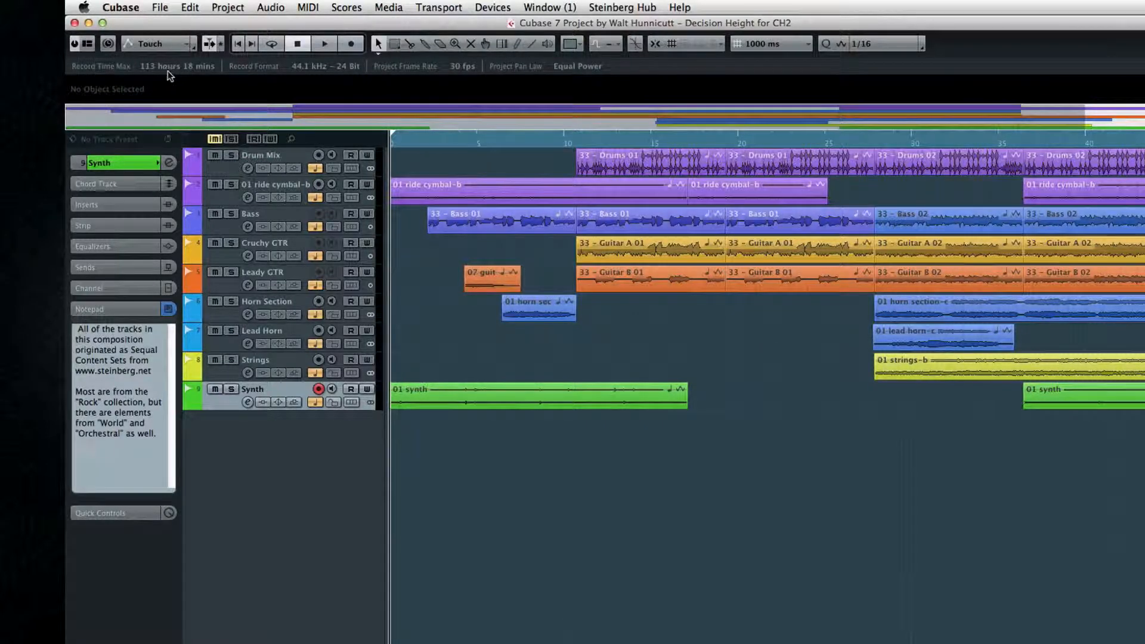
Step: Select the 01 ride cymbal-b event to show its details in the info line
click(411, 187)
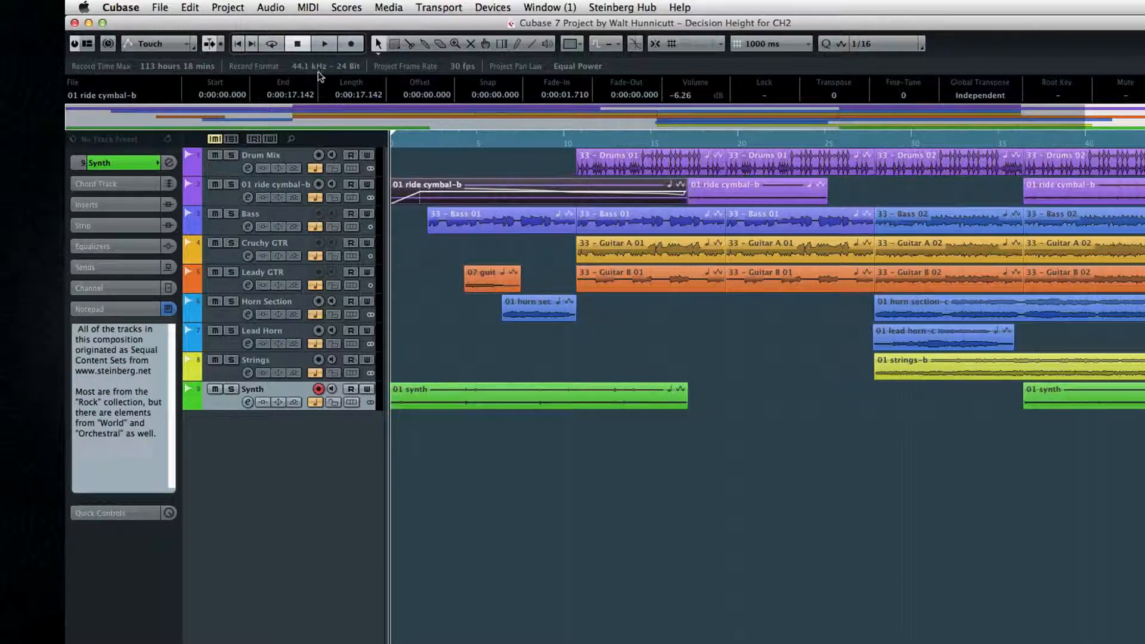
click(87, 43)
click(157, 78)
click(157, 78)
Step: Open the Project Setup dialog to review the project settings and close it with OK
click(381, 62)
click(344, 66)
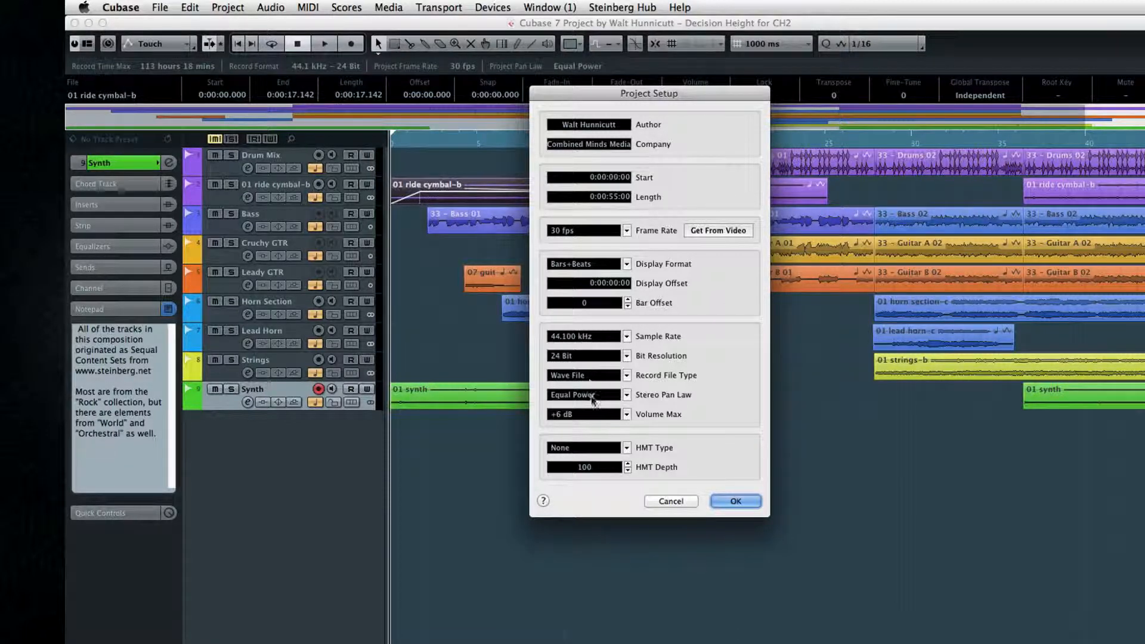
click(729, 501)
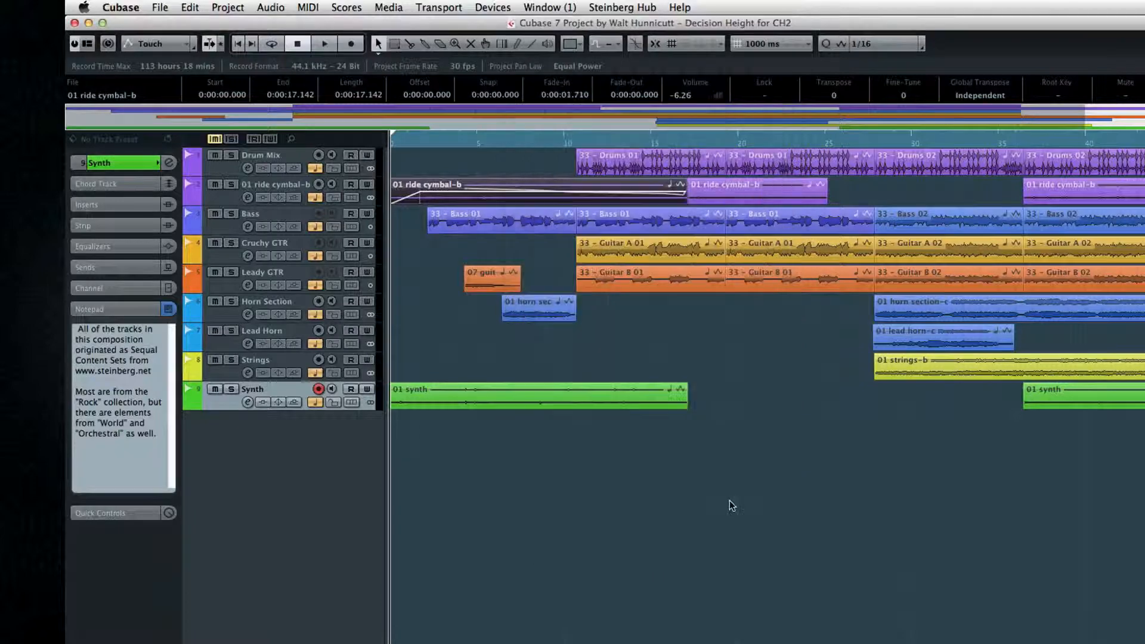
Step: Open the Pool window for the project's media and close it again
key(super+p)
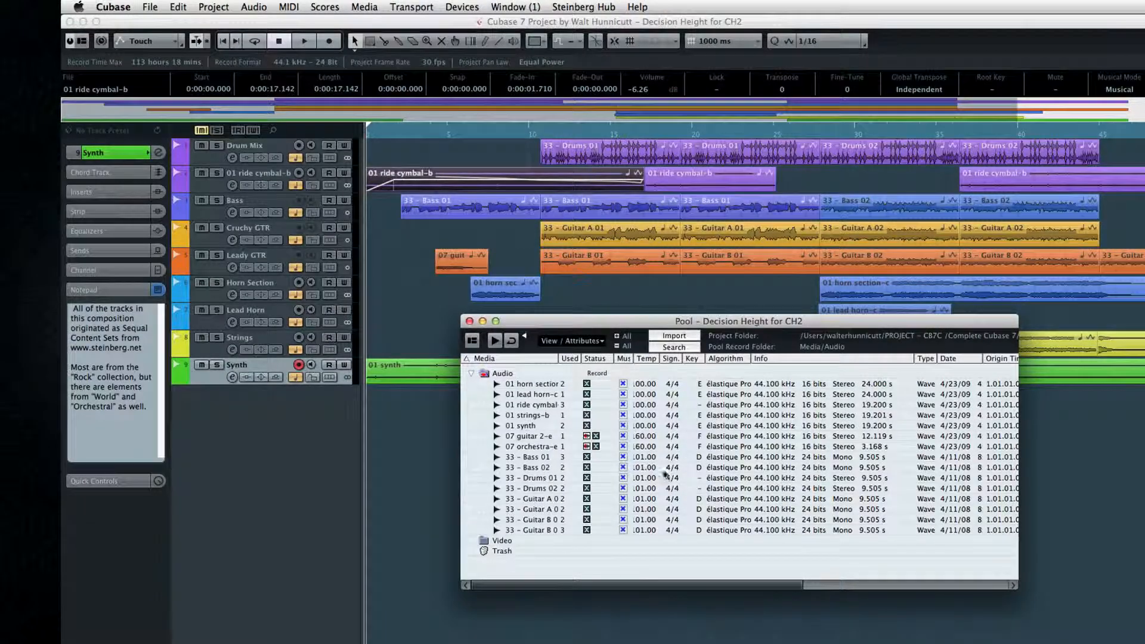
click(469, 320)
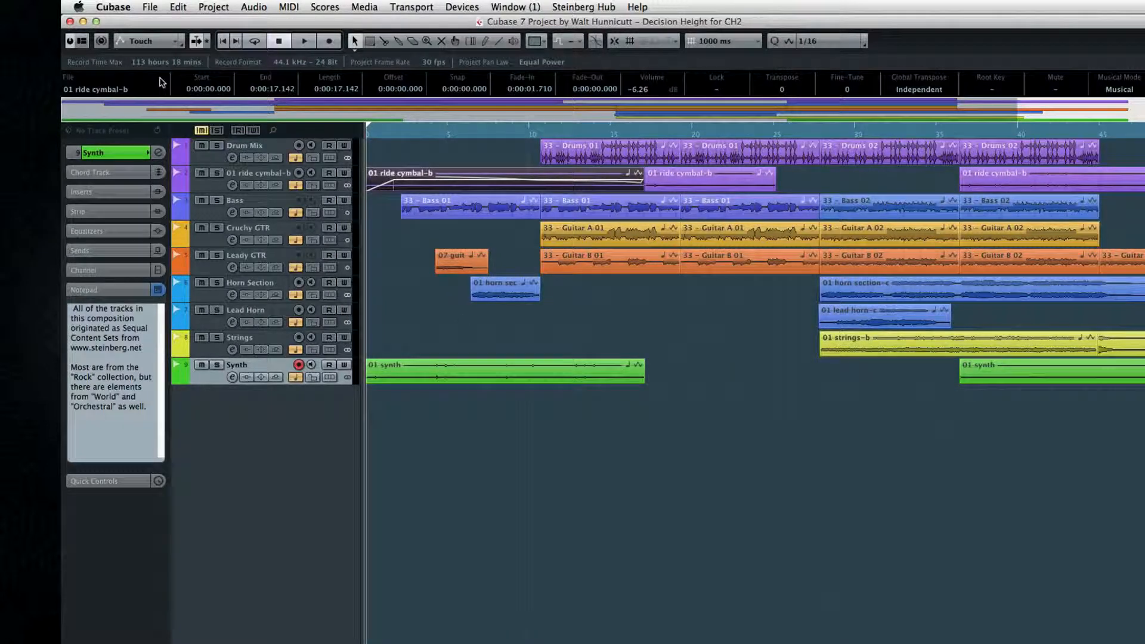
Step: Select events on several tracks one after another to inspect their details in the info line
click(561, 149)
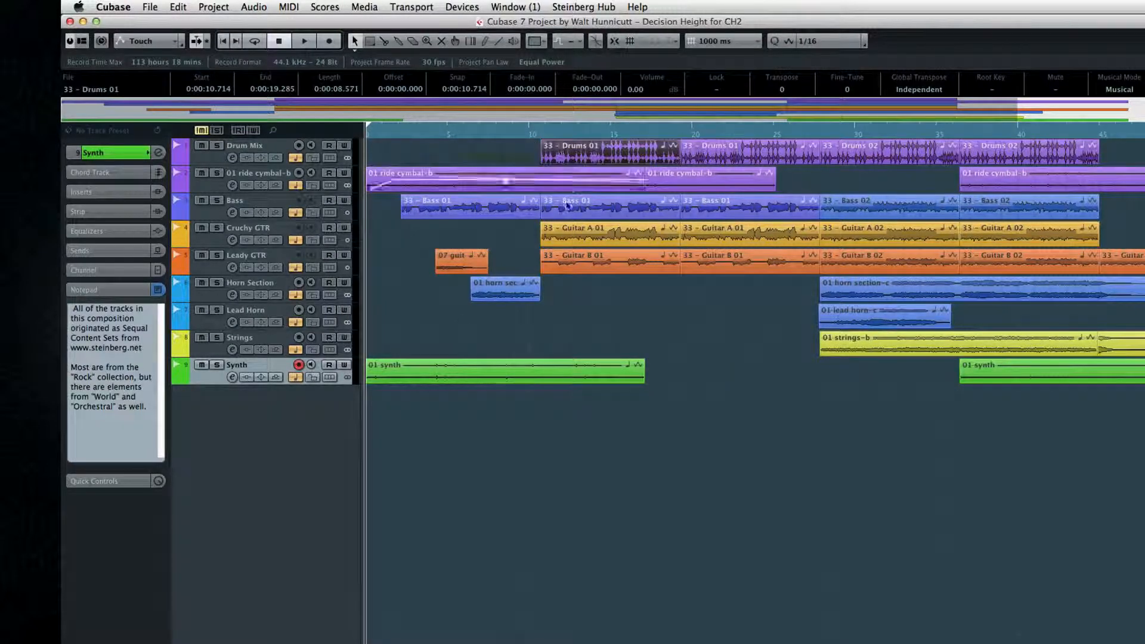
click(565, 234)
click(587, 260)
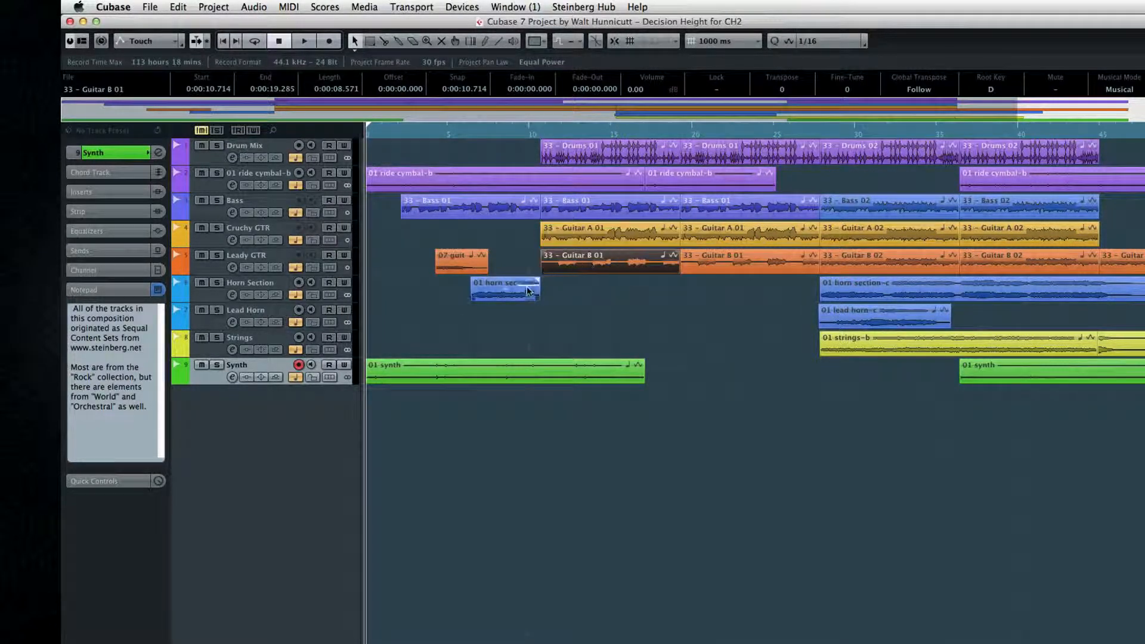
click(527, 288)
click(475, 263)
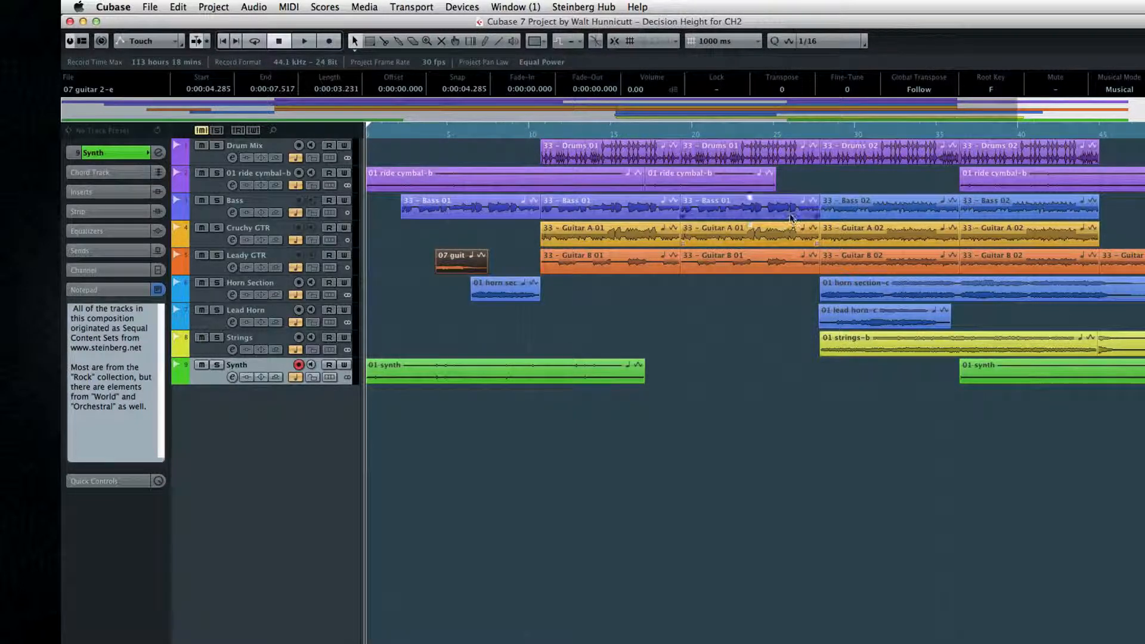
click(745, 209)
click(725, 156)
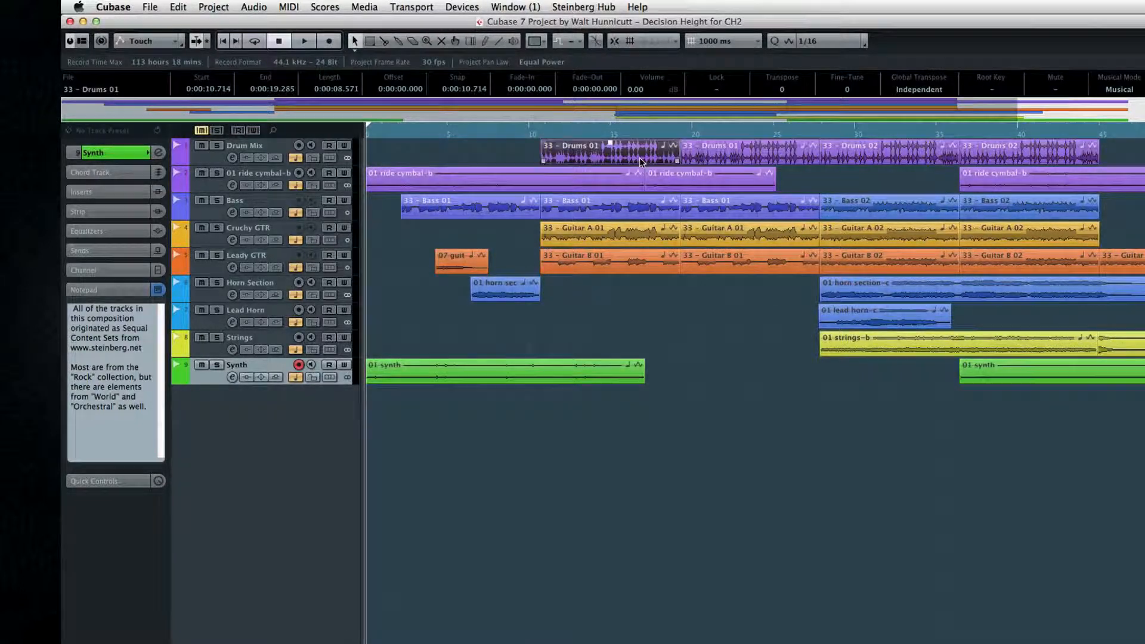
click(576, 180)
click(610, 206)
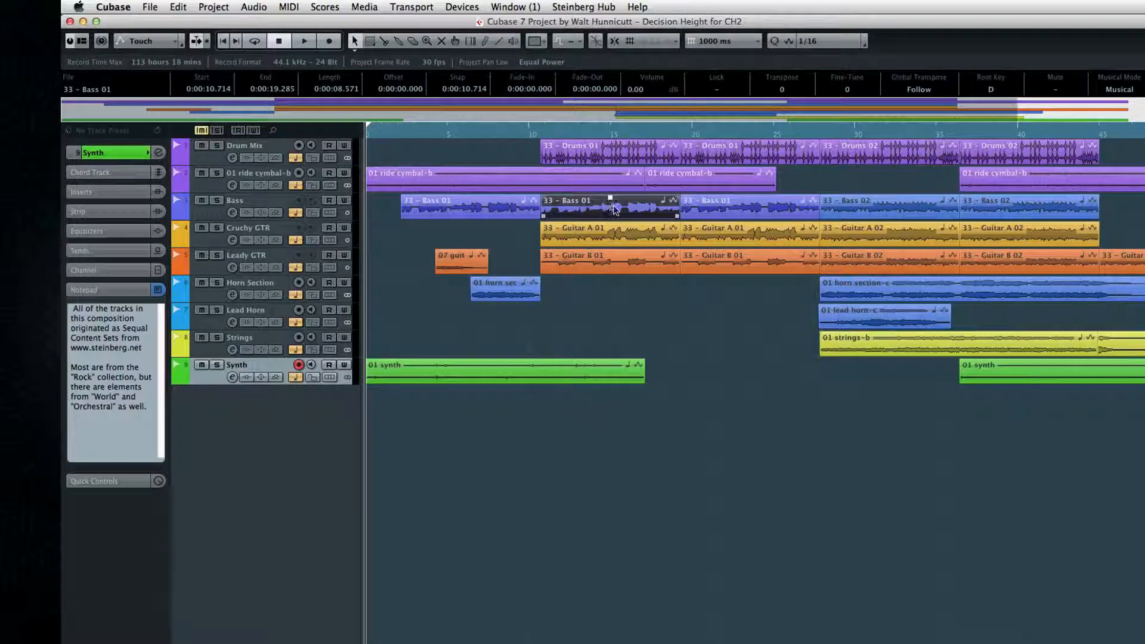
Step: Examine the Length and Start fields of the selected Drums 01 event in the info line
click(338, 90)
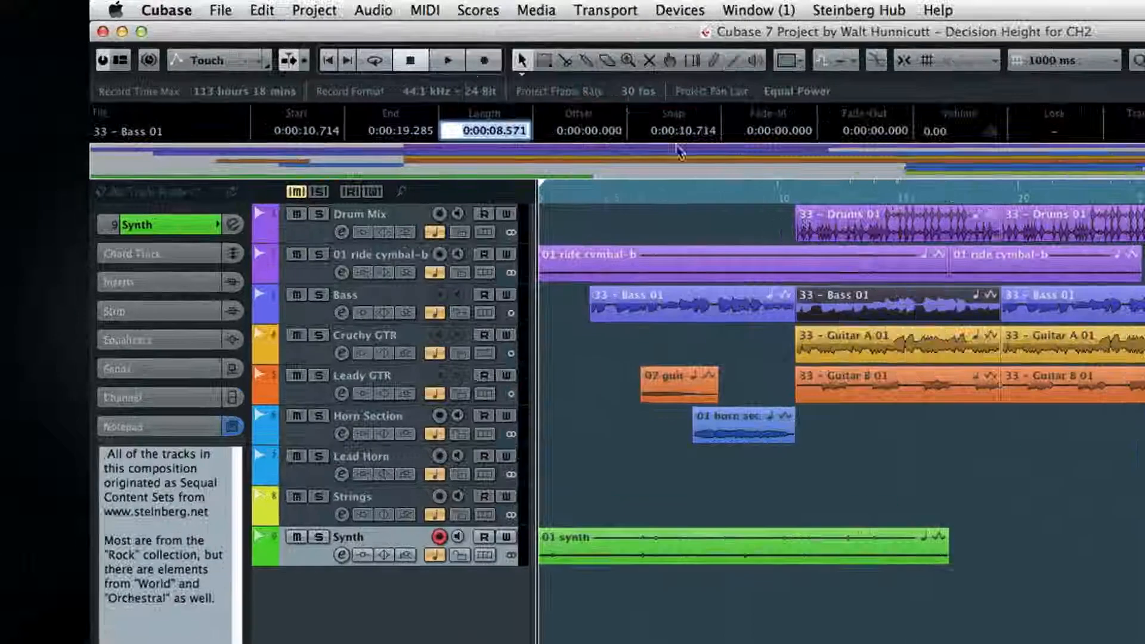
click(546, 156)
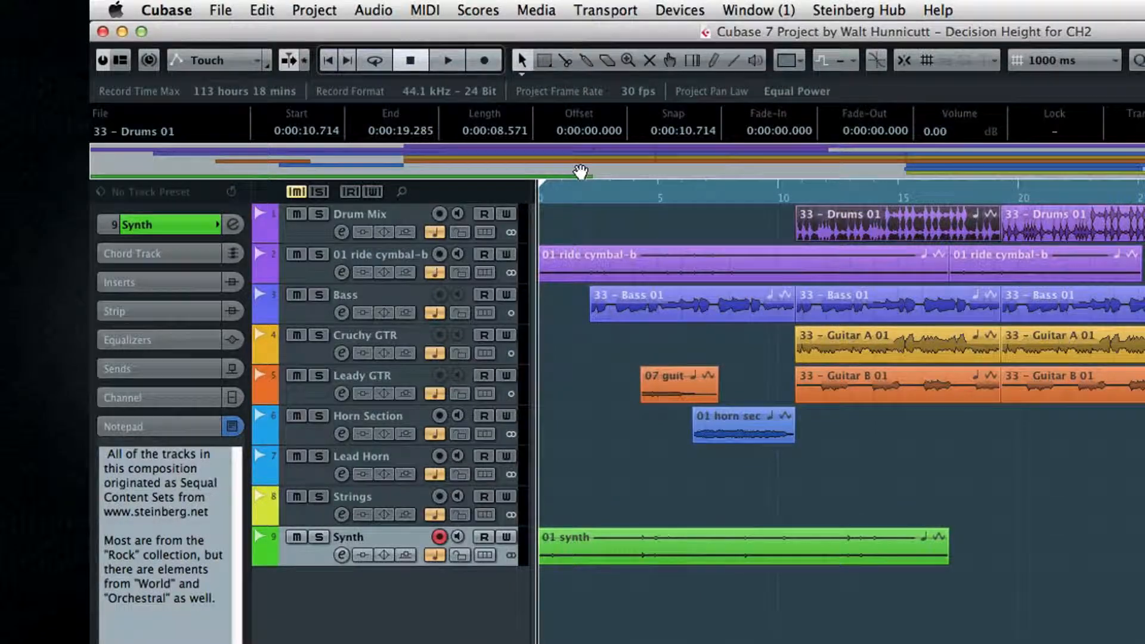
click(301, 129)
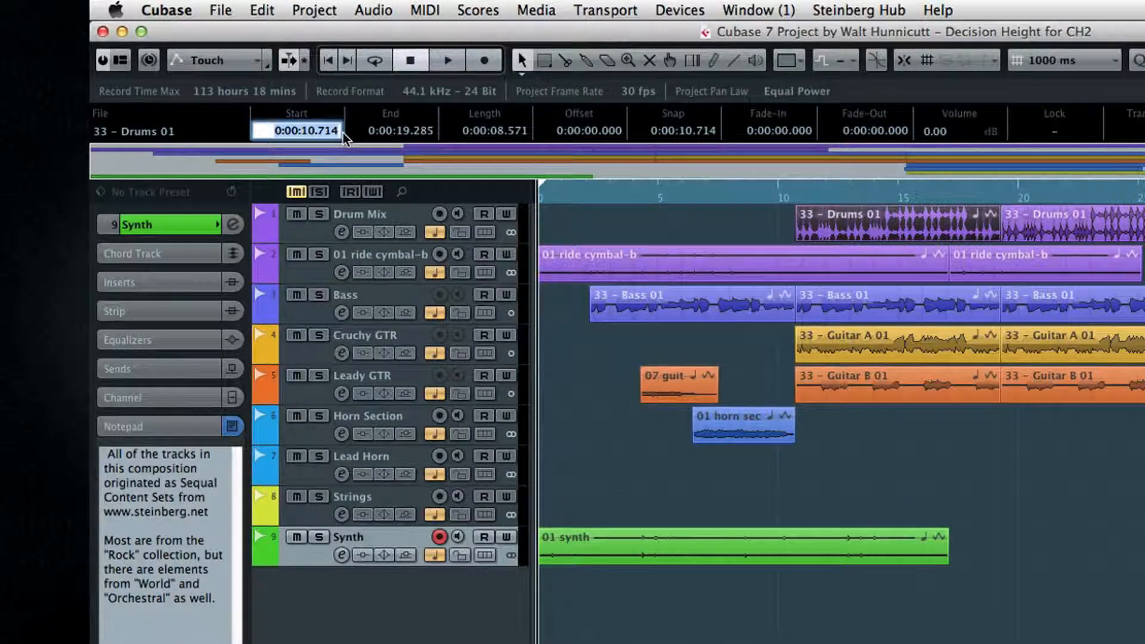
Step: Deselect all events and place the project cursor near the start of the ruler
drag(619, 223, 1144, 390)
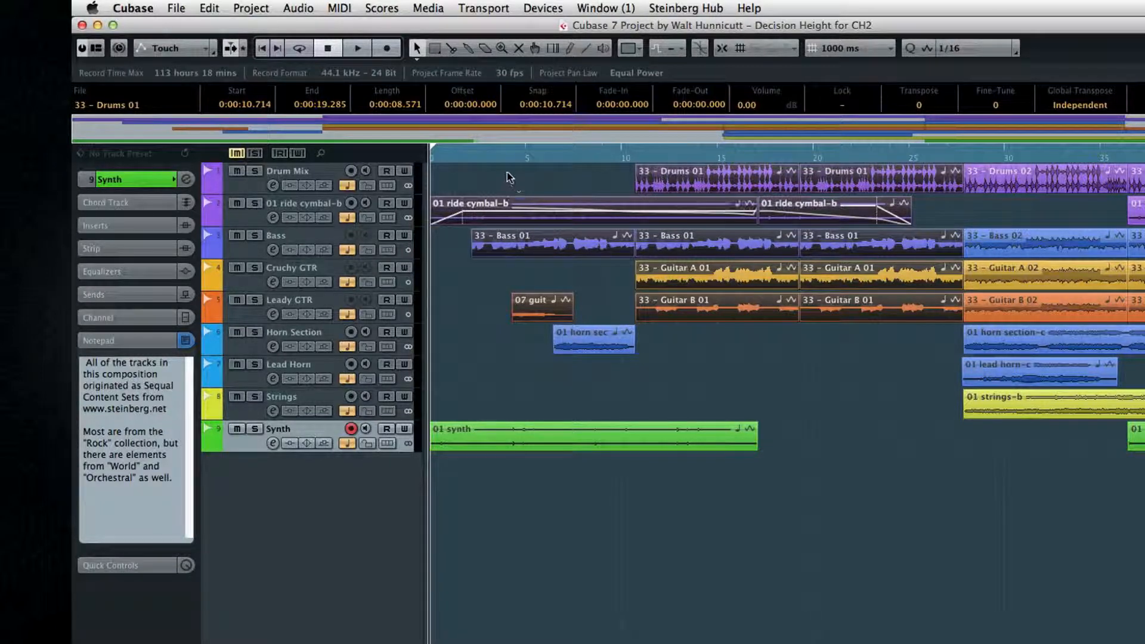
click(506, 172)
drag(366, 121, 631, 135)
drag(430, 140, 135, 126)
drag(352, 122, 1144, 149)
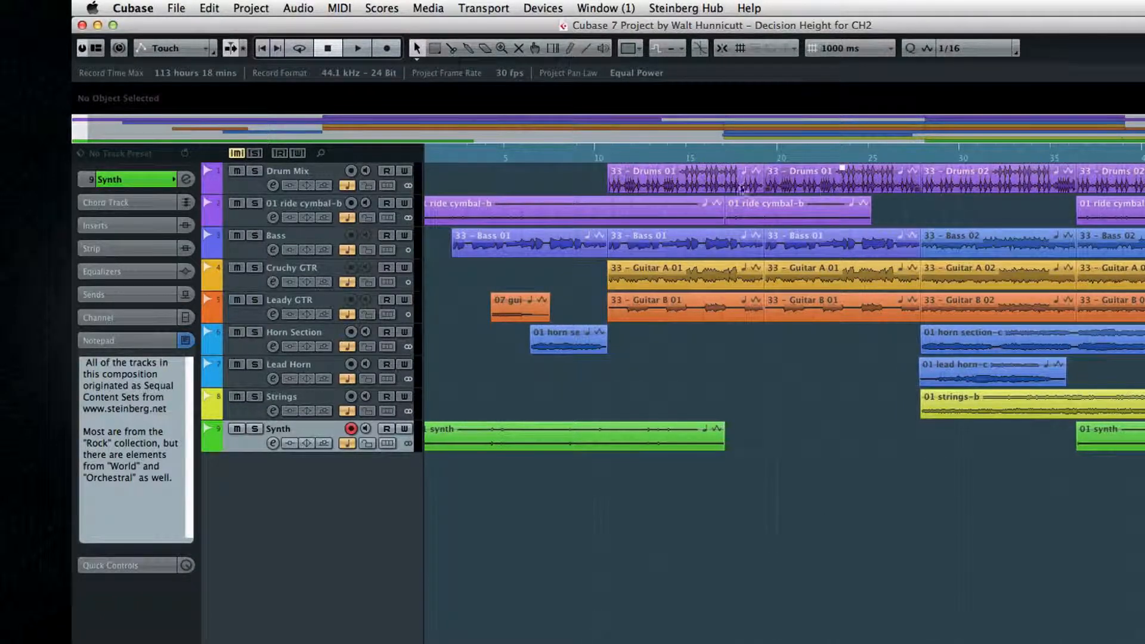
click(633, 156)
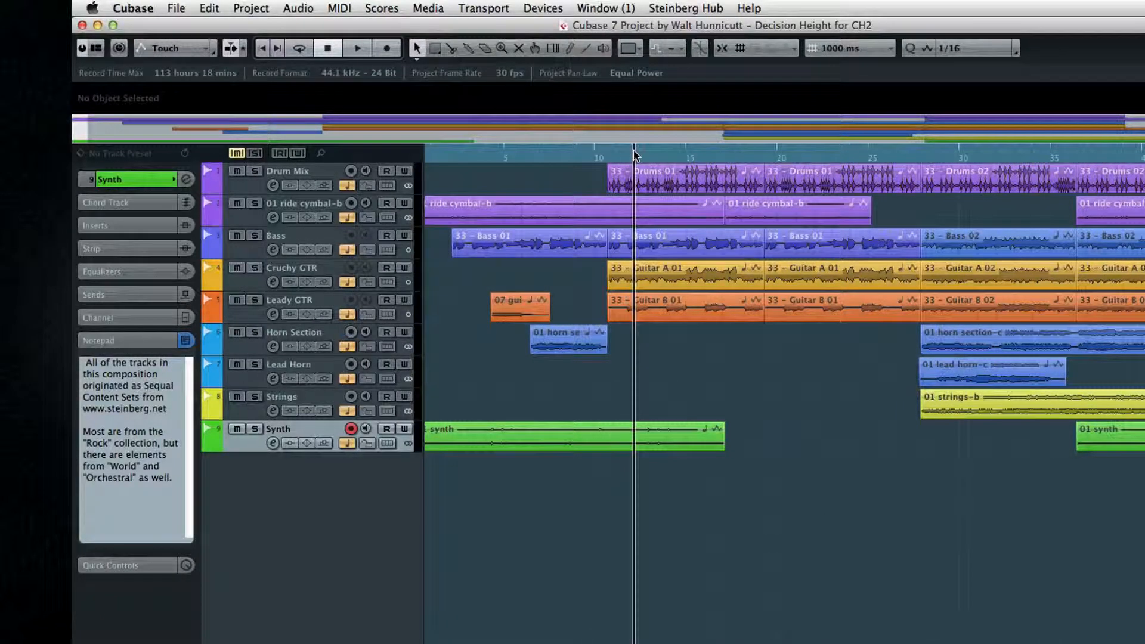
click(799, 155)
click(485, 158)
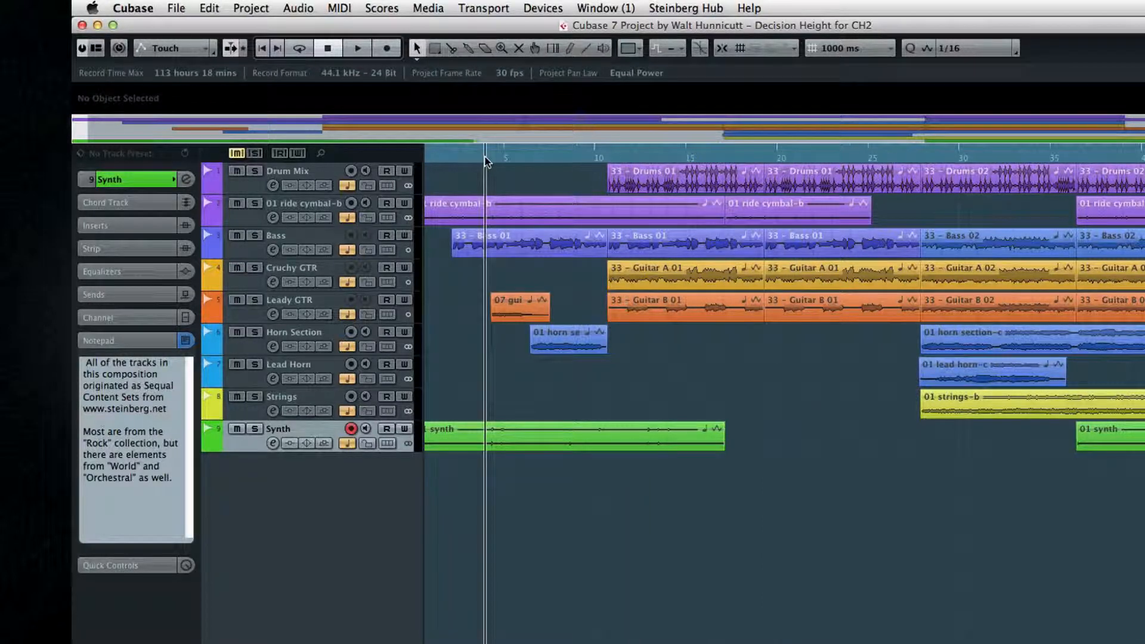
Step: Switch the ruler display format to Bars+Beats, then to 60 fps (User)
right_click(528, 154)
click(550, 161)
right_click(549, 156)
click(597, 213)
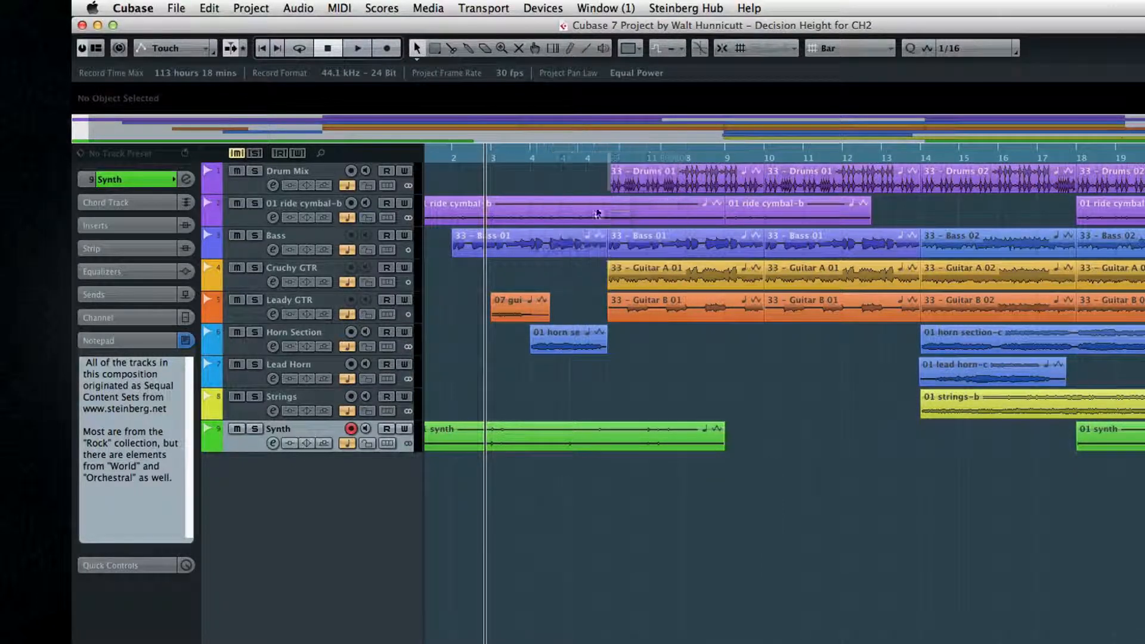
right_click(597, 156)
click(656, 219)
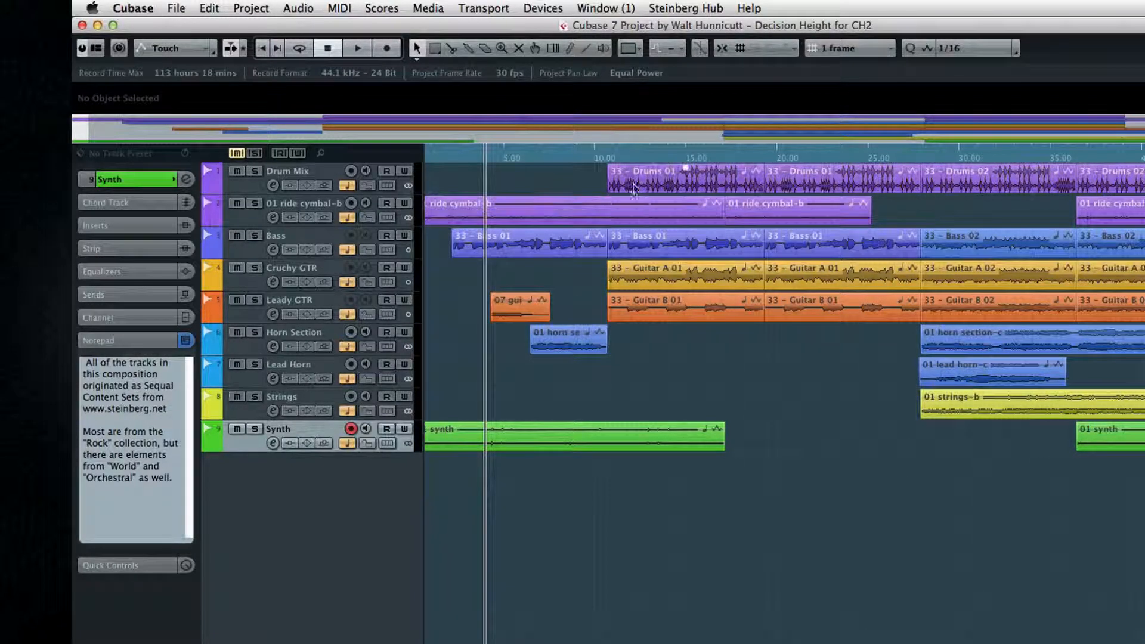
Step: Switch the ruler display format back to Bars+Beats
right_click(618, 152)
click(632, 156)
right_click(620, 153)
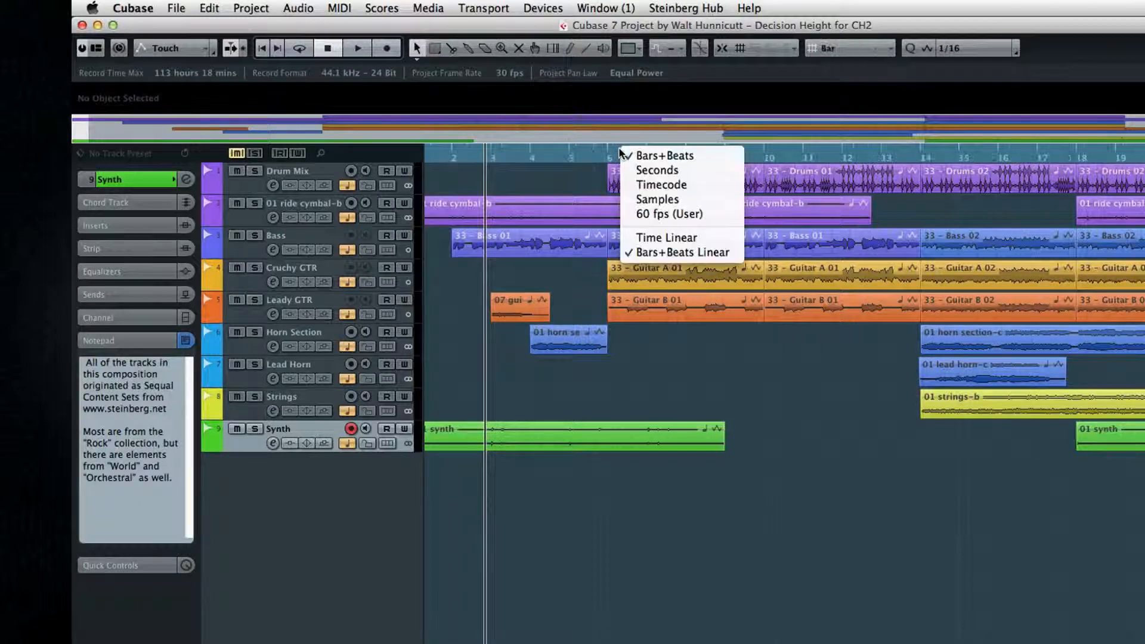
click(629, 156)
Step: Switch the ruler display format to Seconds and place the project cursor at about 13 seconds
right_click(641, 152)
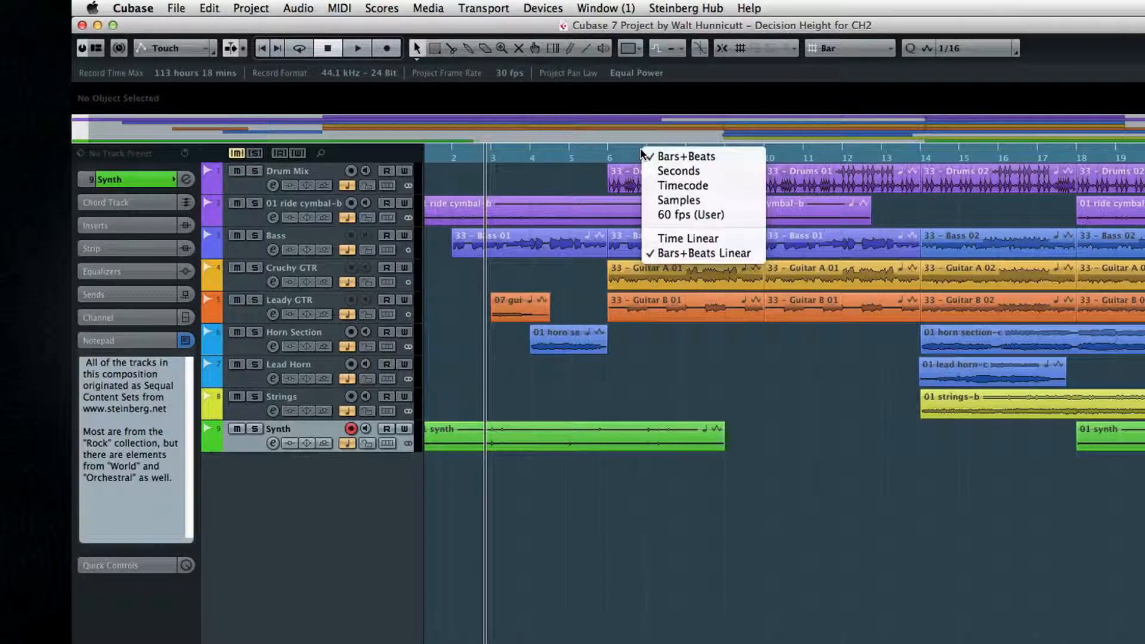
click(662, 171)
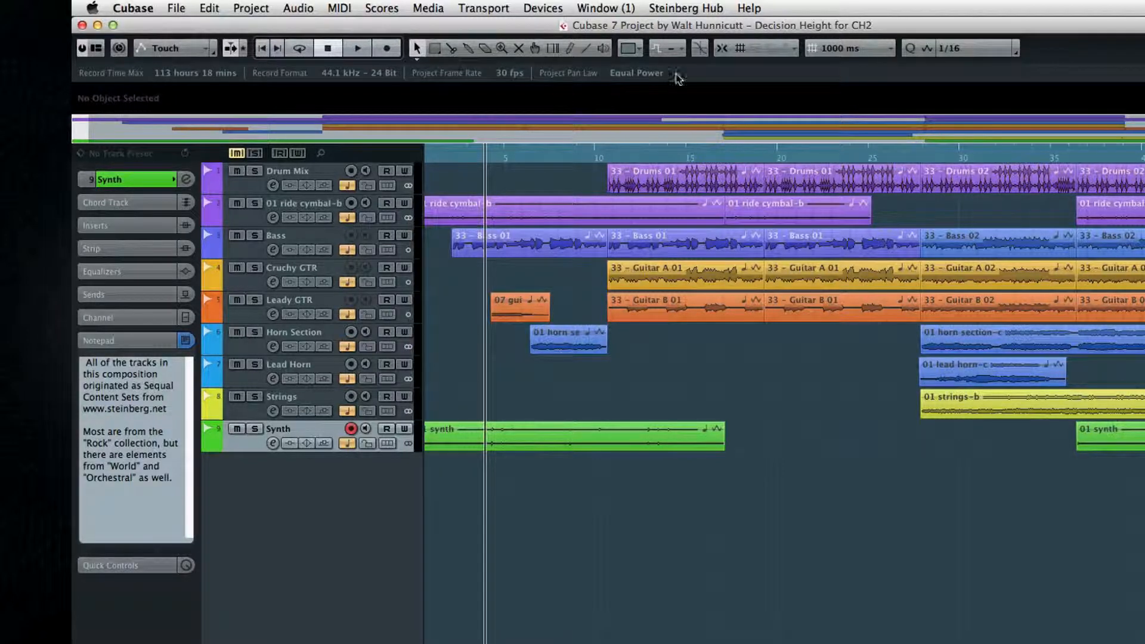
click(650, 157)
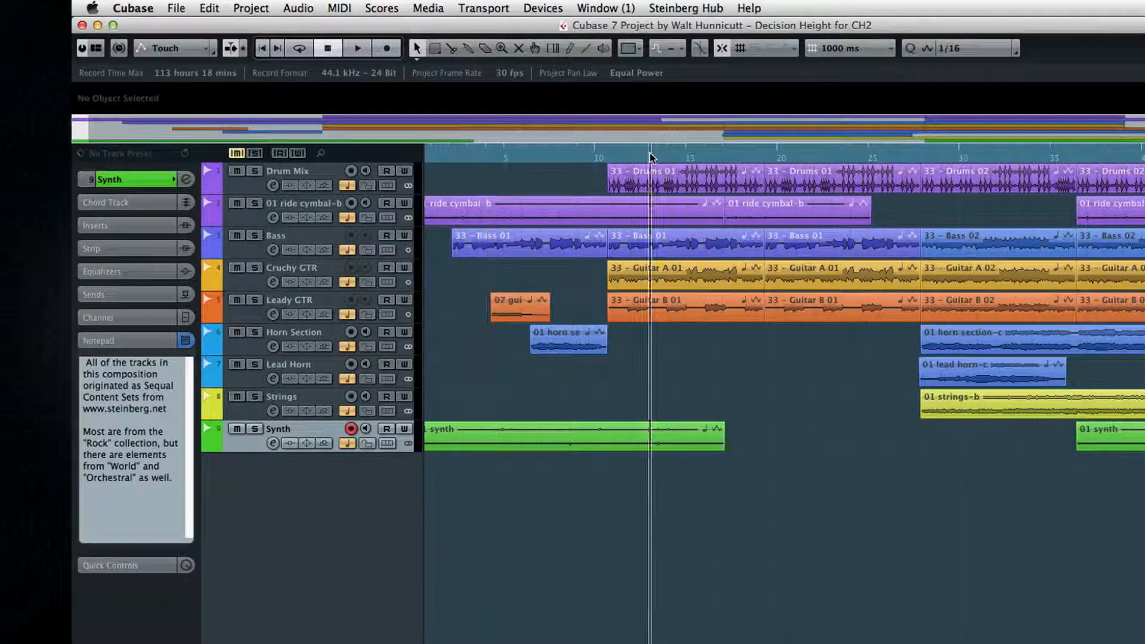
Step: Switch the ruler to Bars+Beats and try to move the Drums 01 event along the timeline
right_click(670, 158)
click(678, 157)
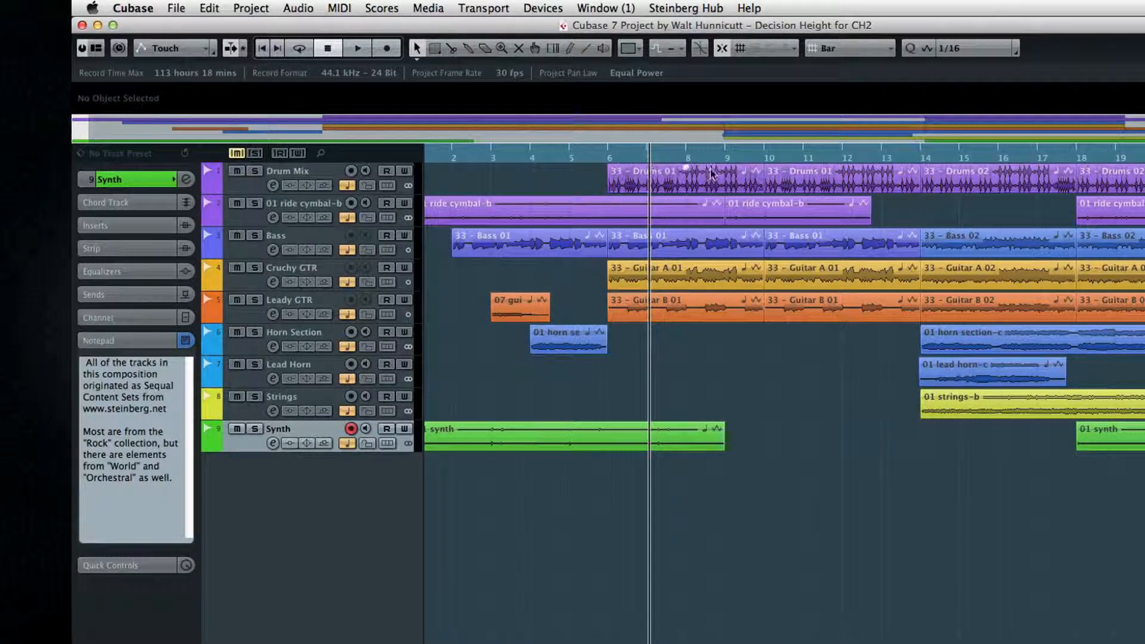
click(650, 181)
drag(650, 181, 690, 179)
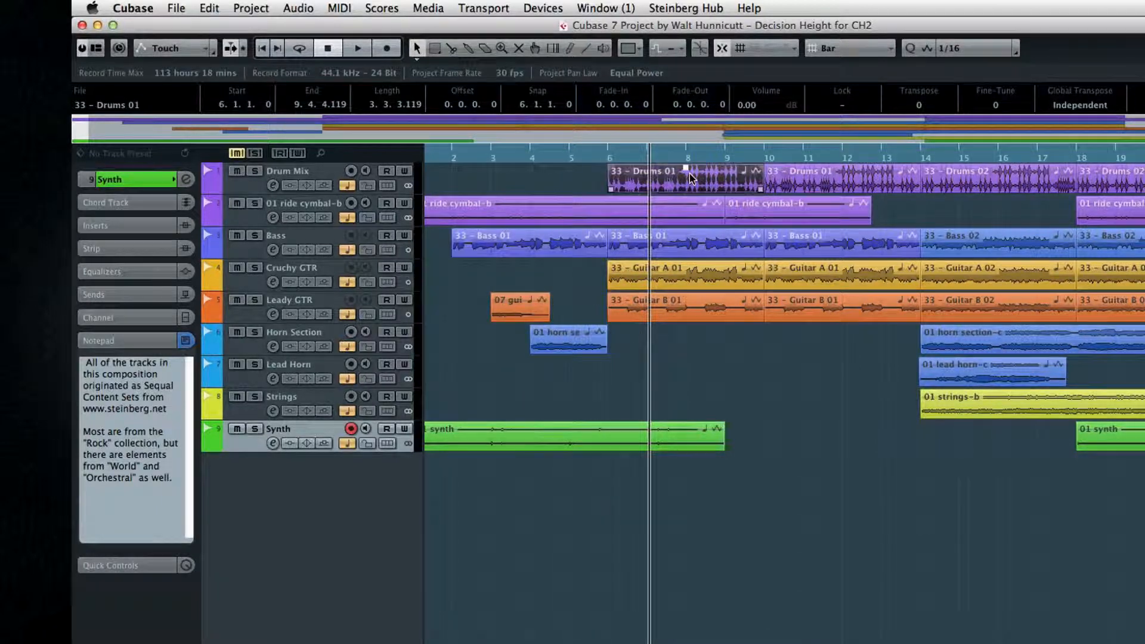
Step: Switch the ruler to Seconds and move the Drums 01 event to start at 10 seconds
right_click(695, 156)
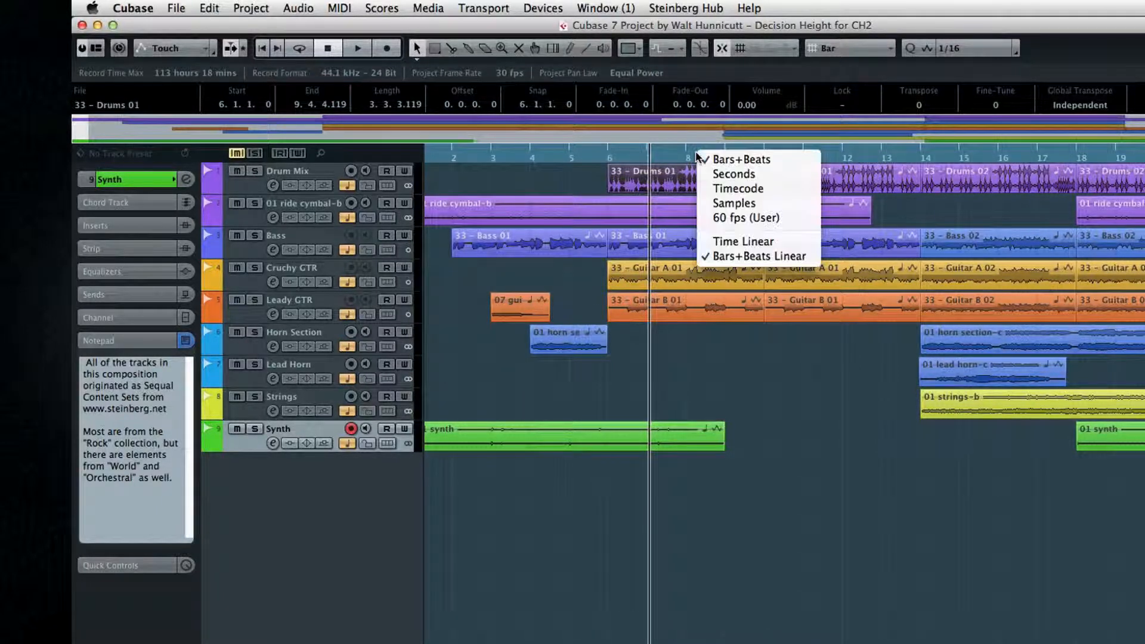
click(740, 176)
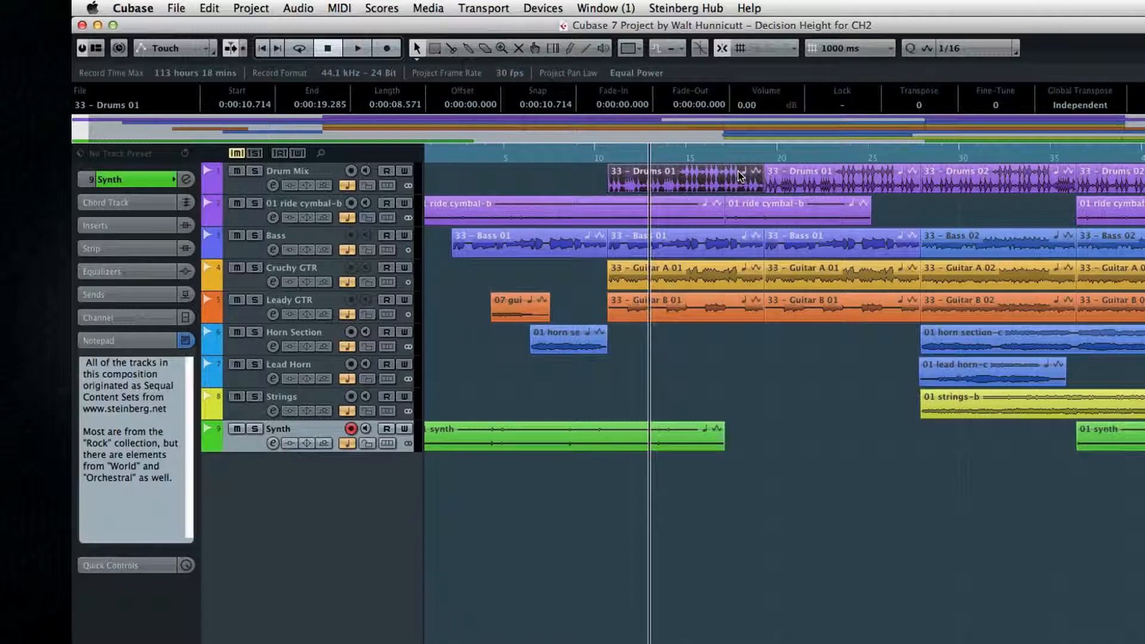
drag(718, 185, 694, 181)
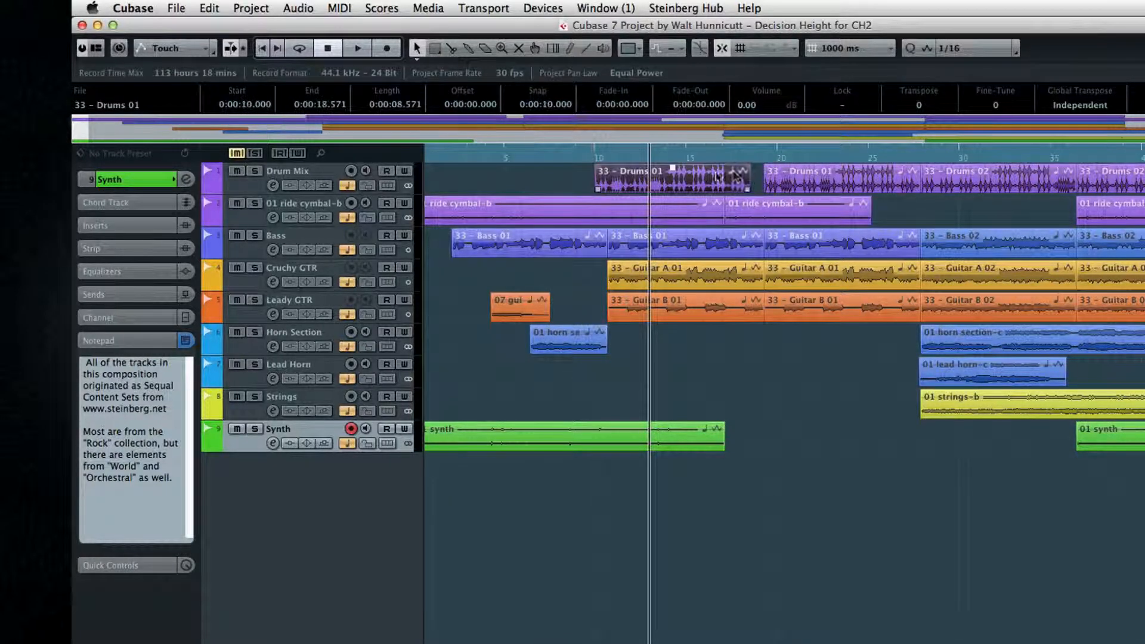
Step: Switch the ruler to Bars+Beats and move the Drums 01 event to start at bar 6
right_click(742, 153)
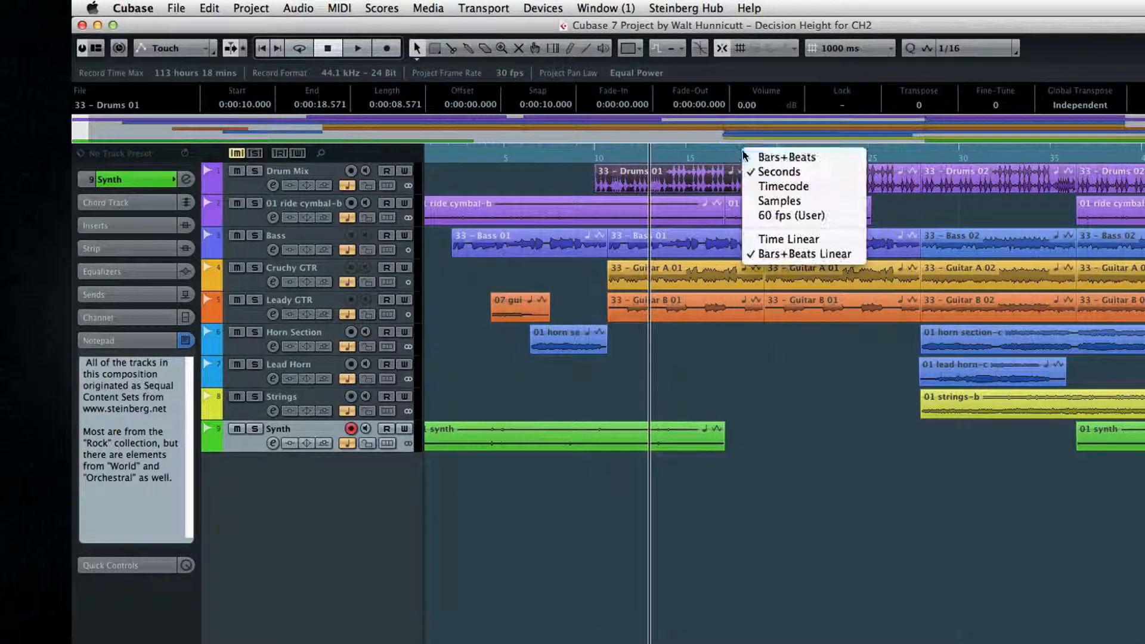
click(769, 156)
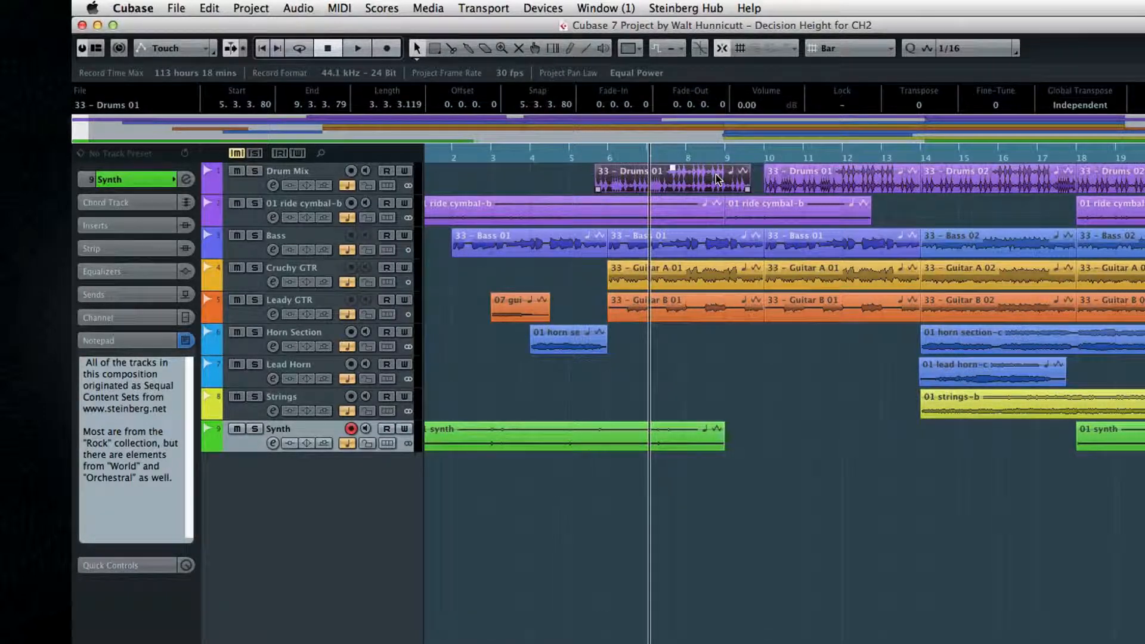
drag(718, 179, 732, 179)
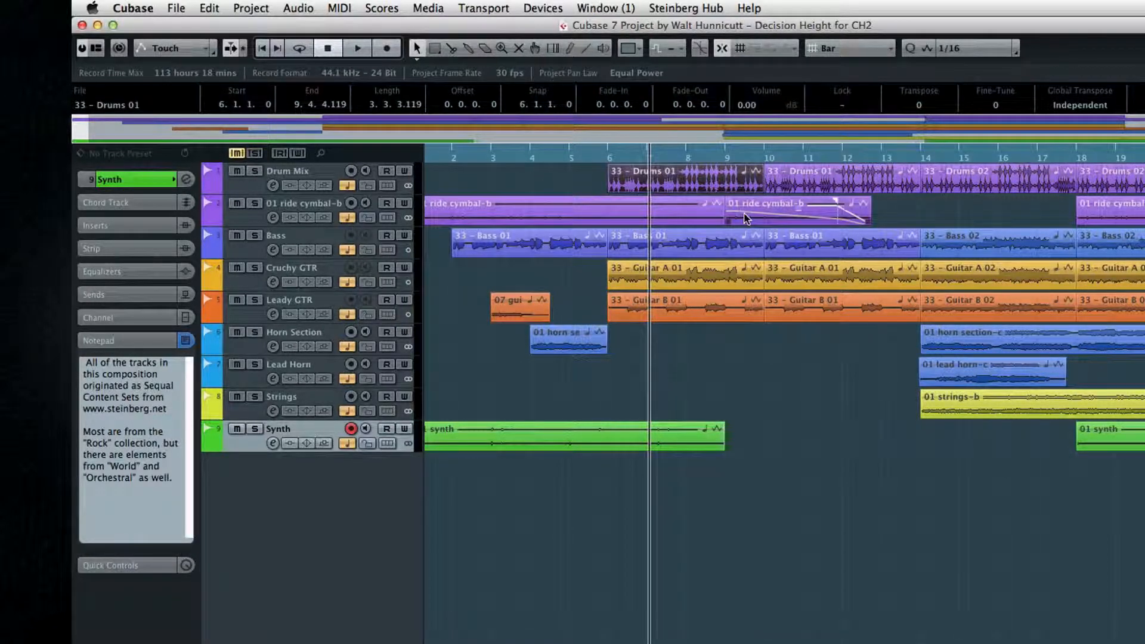
Step: Deselect the Drums 01 event and zoom out to view the whole project in the timeline
click(537, 174)
click(555, 155)
mouse_move(554, 155)
mouse_down()
mouse_move(557, 196)
mouse_move(553, 131)
mouse_move(559, 202)
mouse_move(556, 149)
mouse_up()
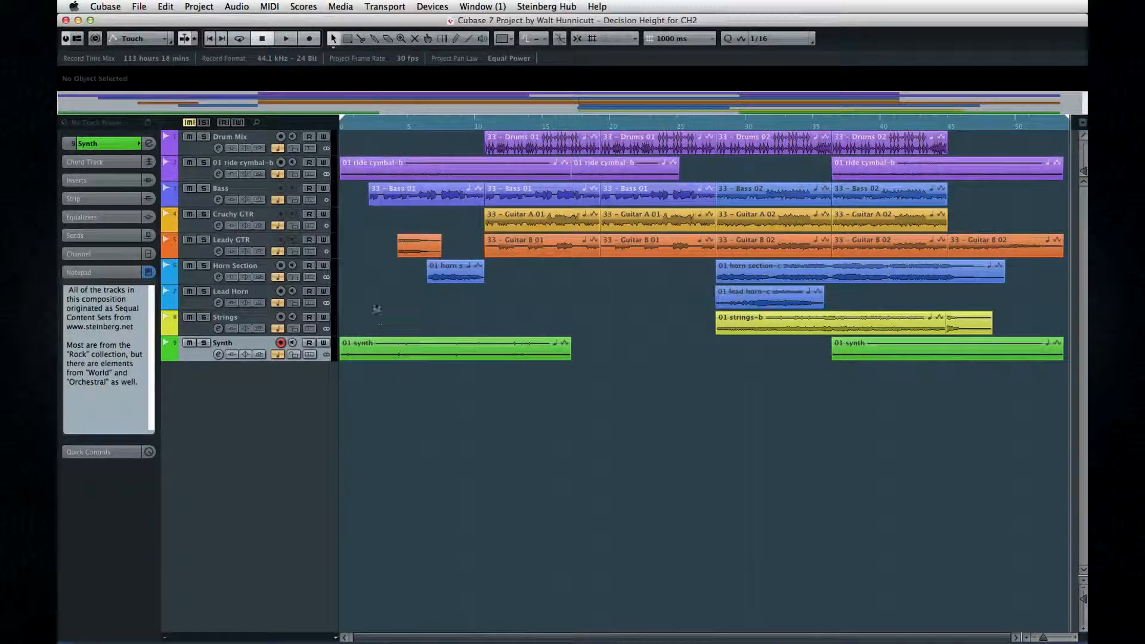
Step: Drag the left and right locators along the ruler, ending with a range from about 4 to 24 seconds
drag(348, 122, 364, 121)
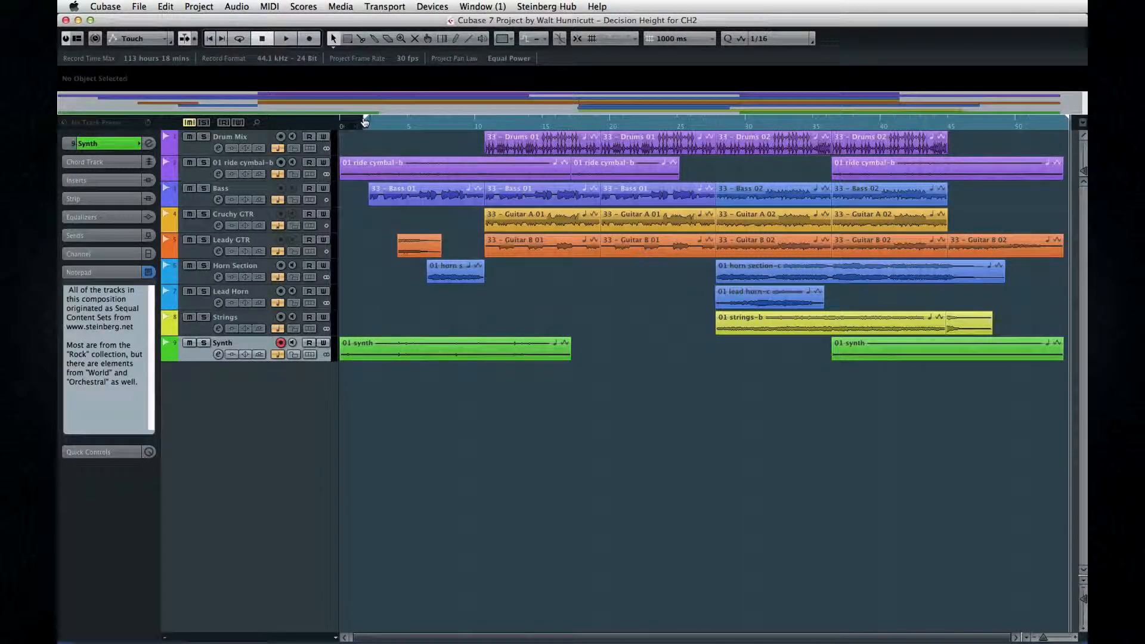
drag(1062, 124, 948, 130)
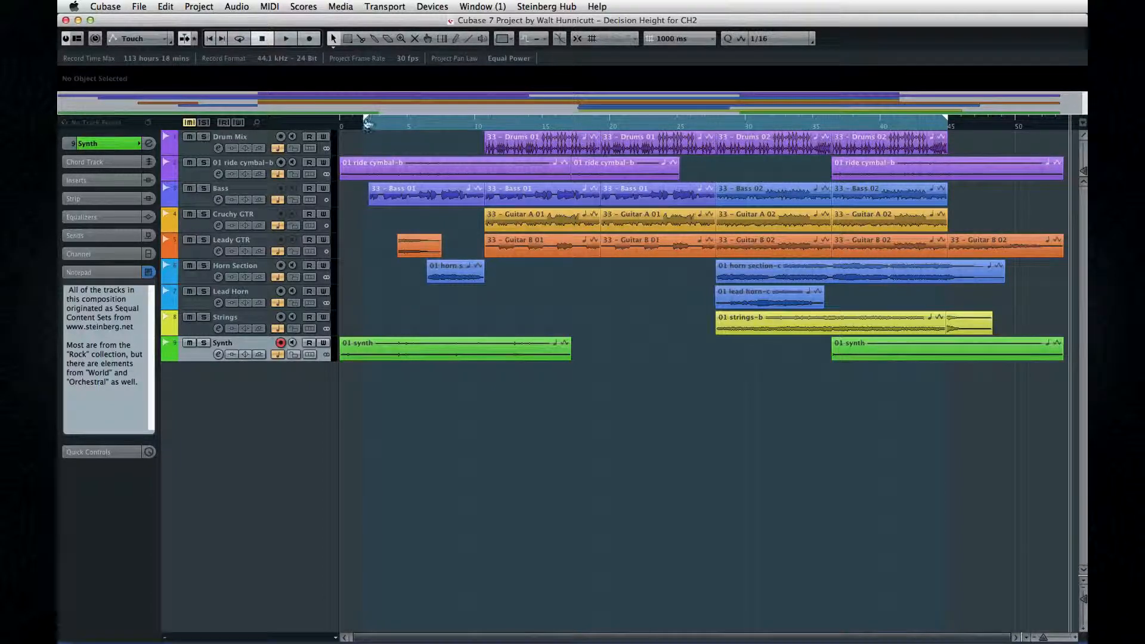
drag(377, 121, 484, 127)
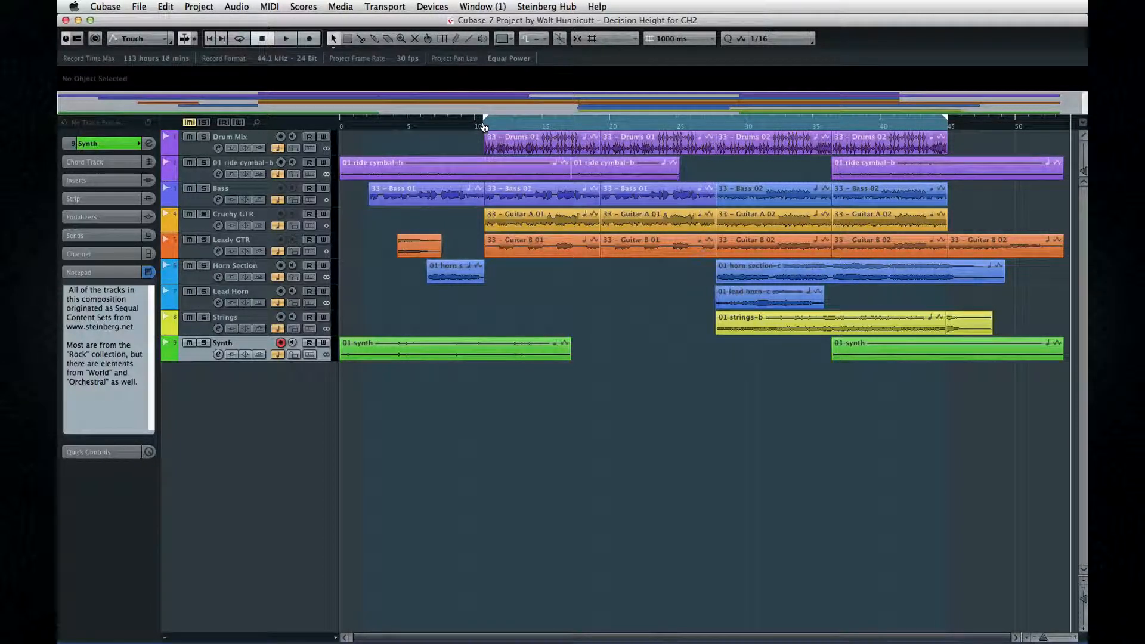
drag(946, 122, 636, 123)
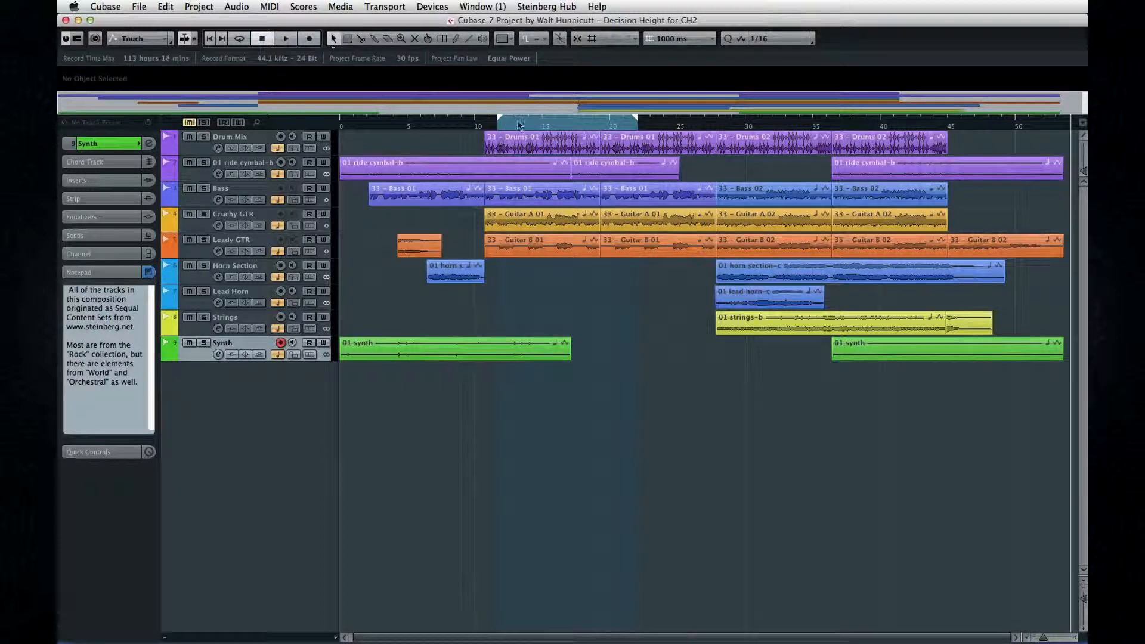
drag(469, 121, 399, 119)
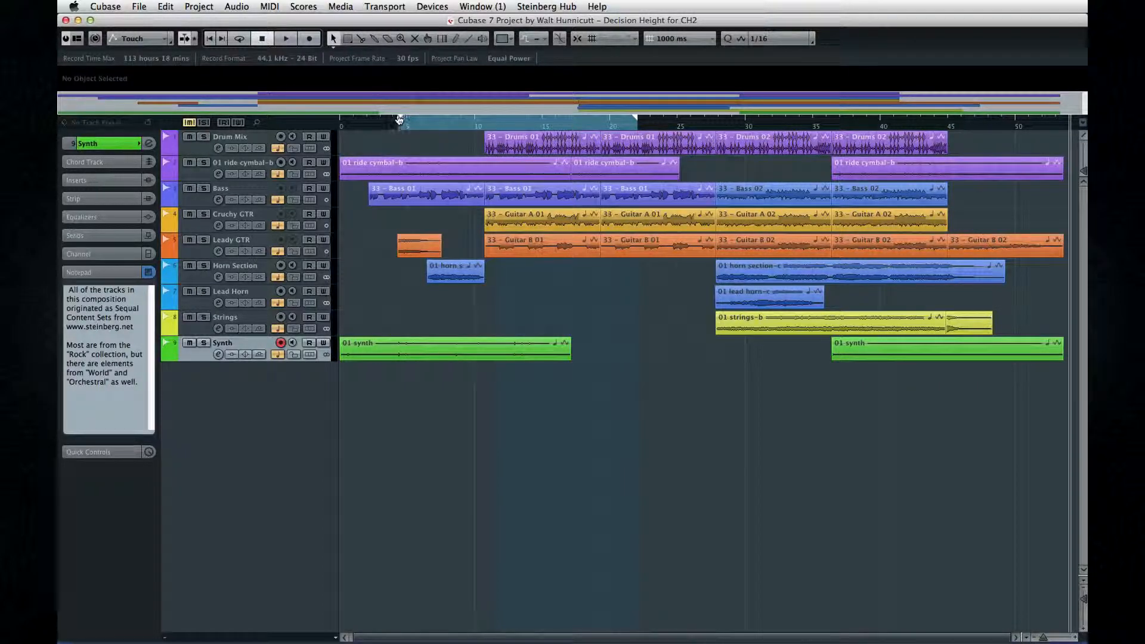
drag(637, 119, 662, 119)
Step: Set the left locator near the project start and the right locator at about 53 seconds from the ruler
click(350, 126)
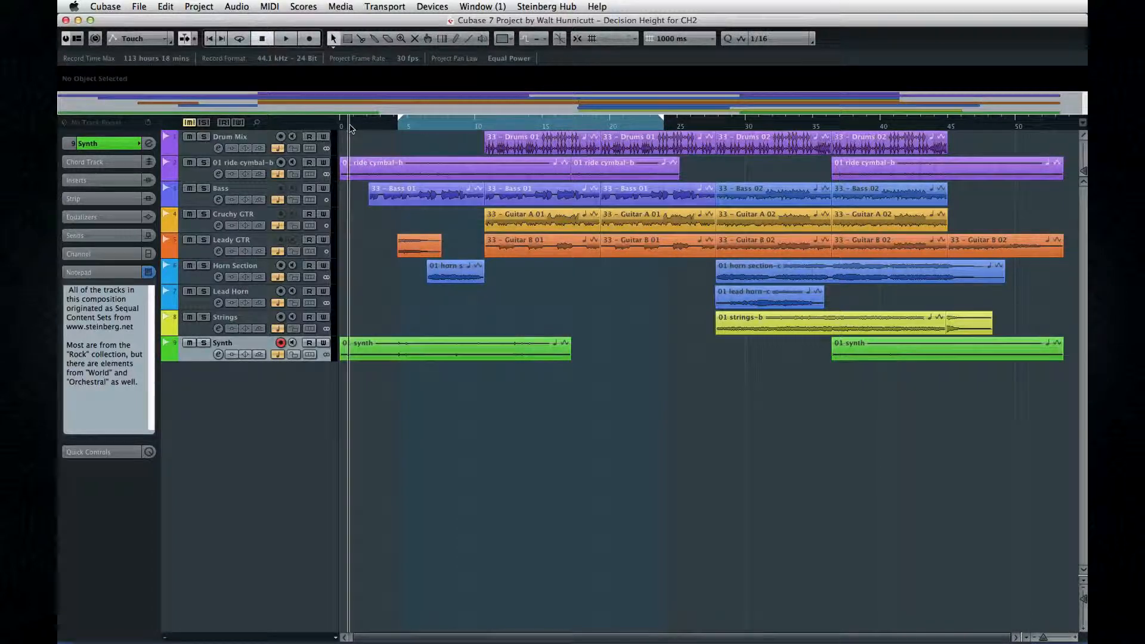
super+click(351, 126)
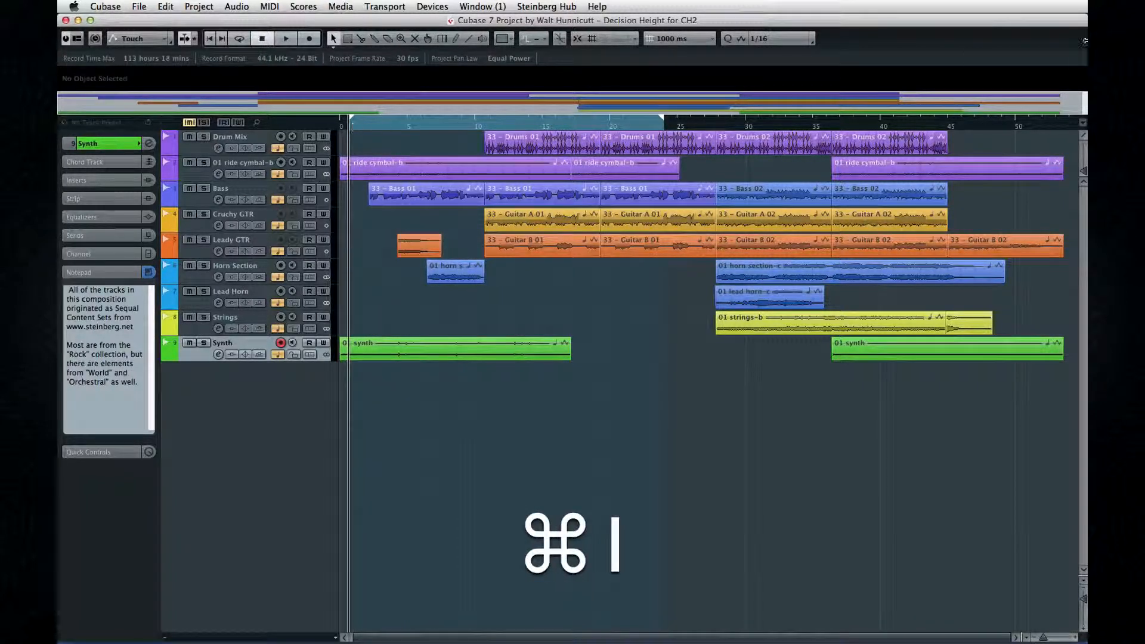
click(1064, 126)
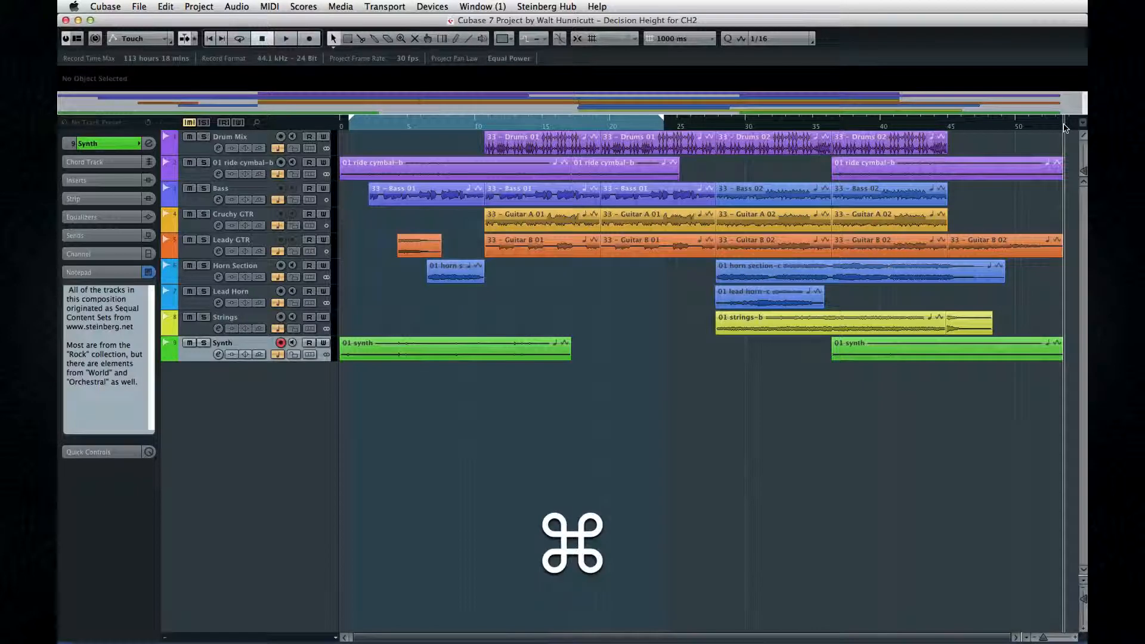
Step: Move the right locator to about 22 seconds and the left locator to about 24 seconds, reversing the locator range
key(super+2)
drag(1062, 119, 638, 119)
click(670, 126)
key(super+1)
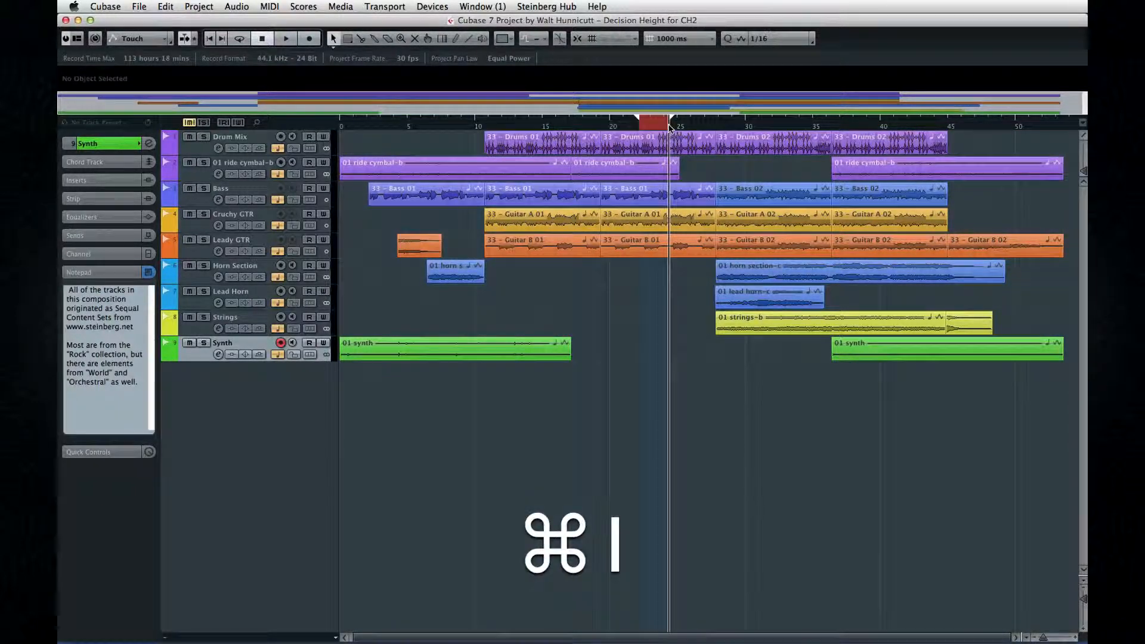
drag(671, 120, 343, 118)
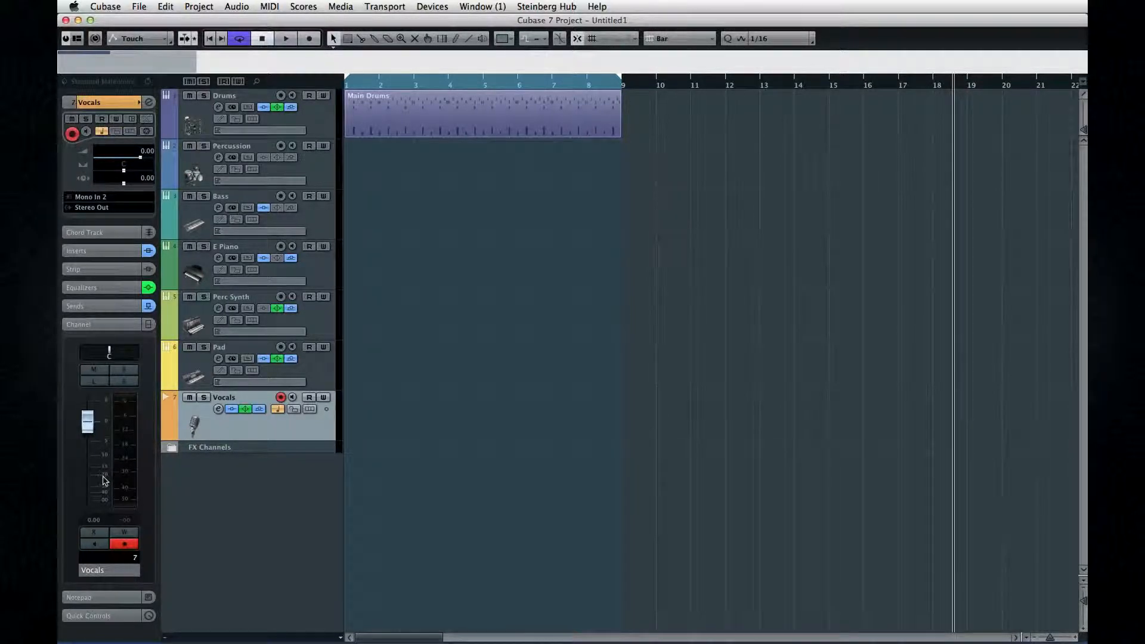
Step: Expand and collapse the Channel, Sends and Equalizers sections of the Vocals track's inspector
click(105, 324)
click(108, 305)
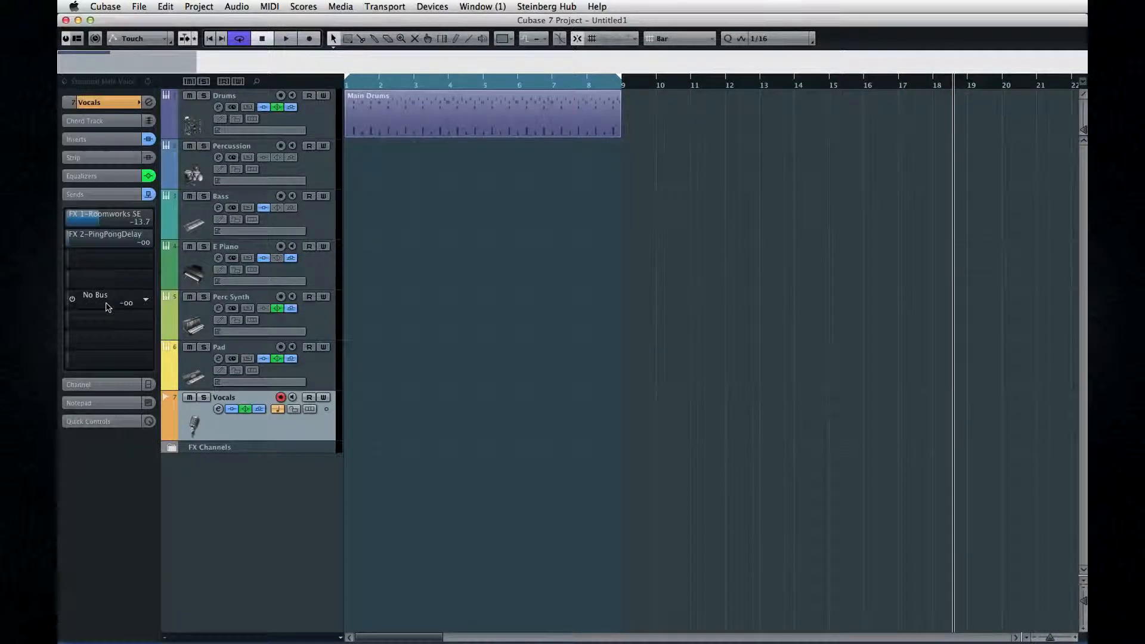
click(111, 178)
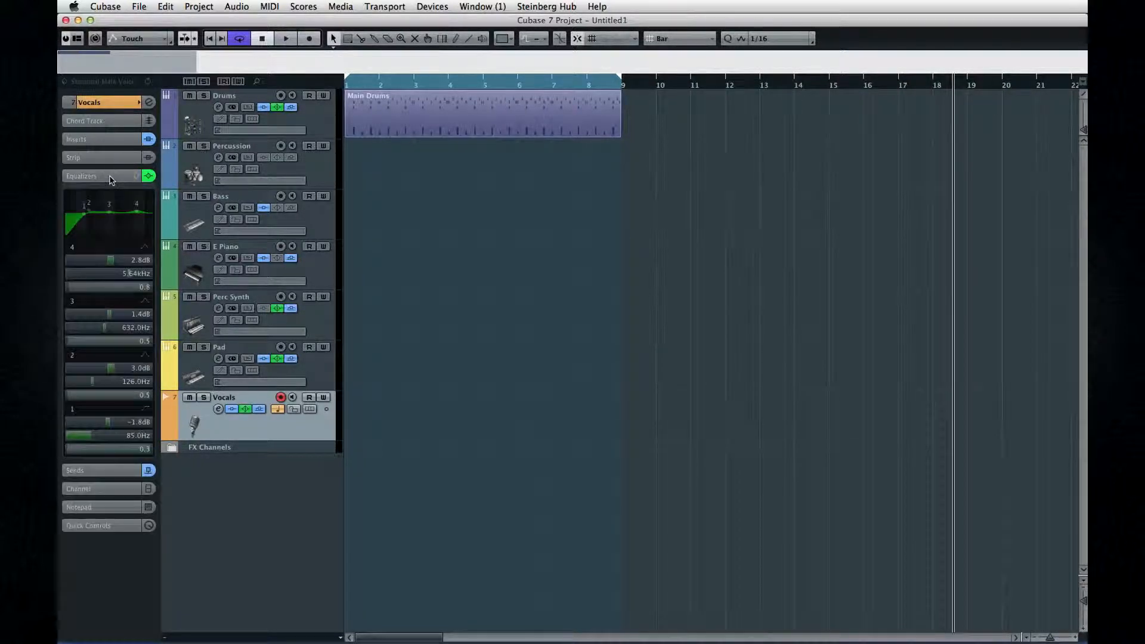
click(111, 177)
click(111, 101)
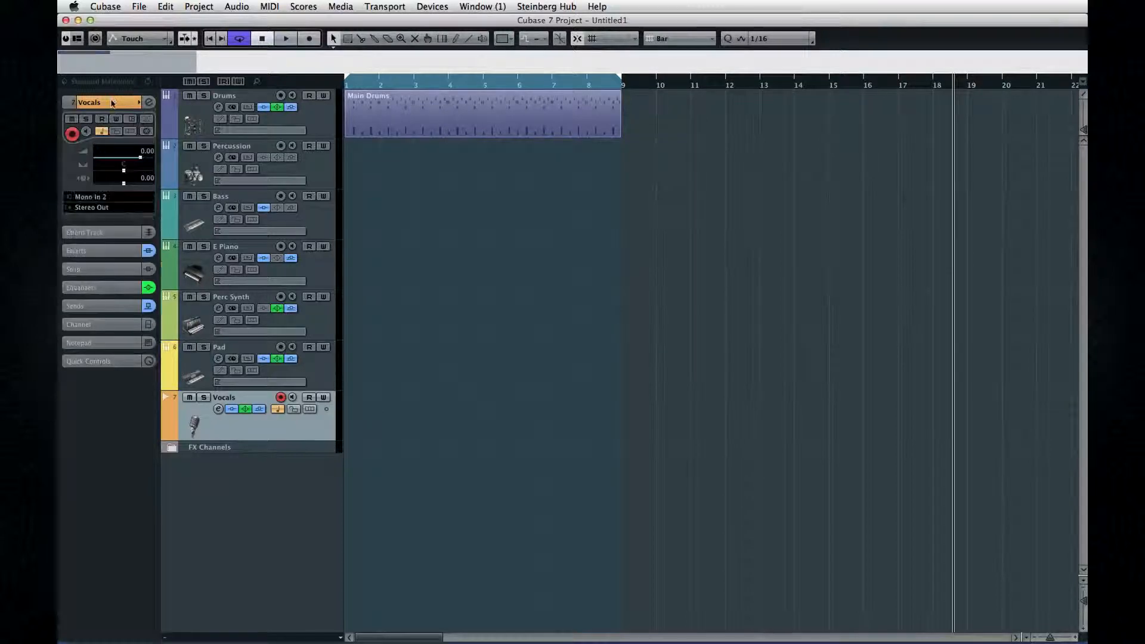
Step: Select the Pad, Perc Synth, Vocals and E Piano tracks in turn, viewing the Vocals track's Inserts section
click(320, 374)
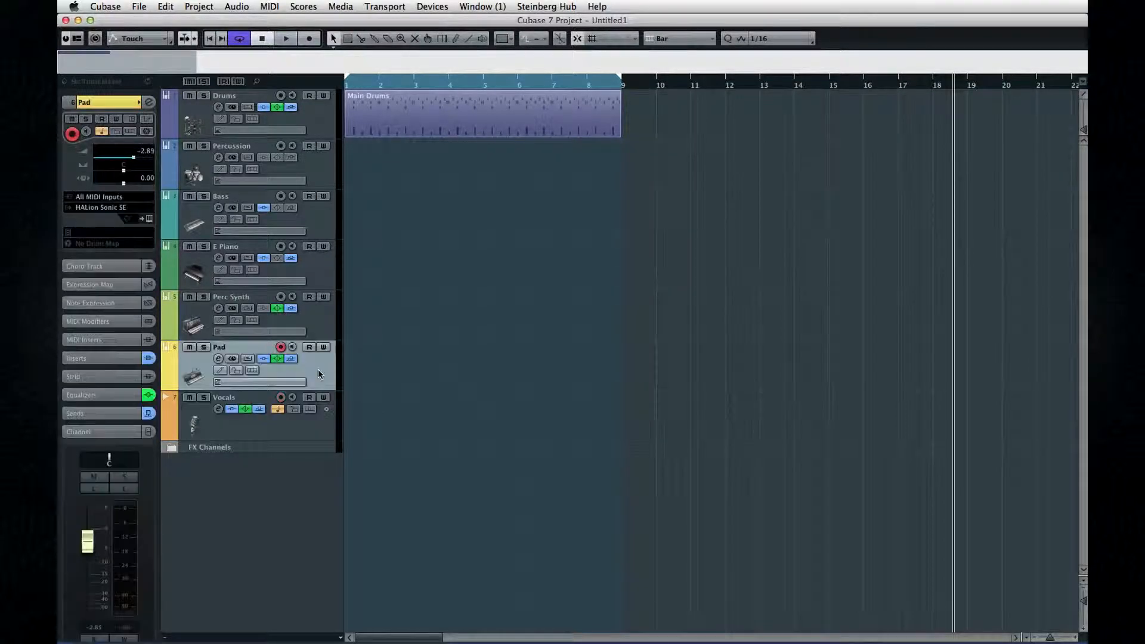
click(316, 322)
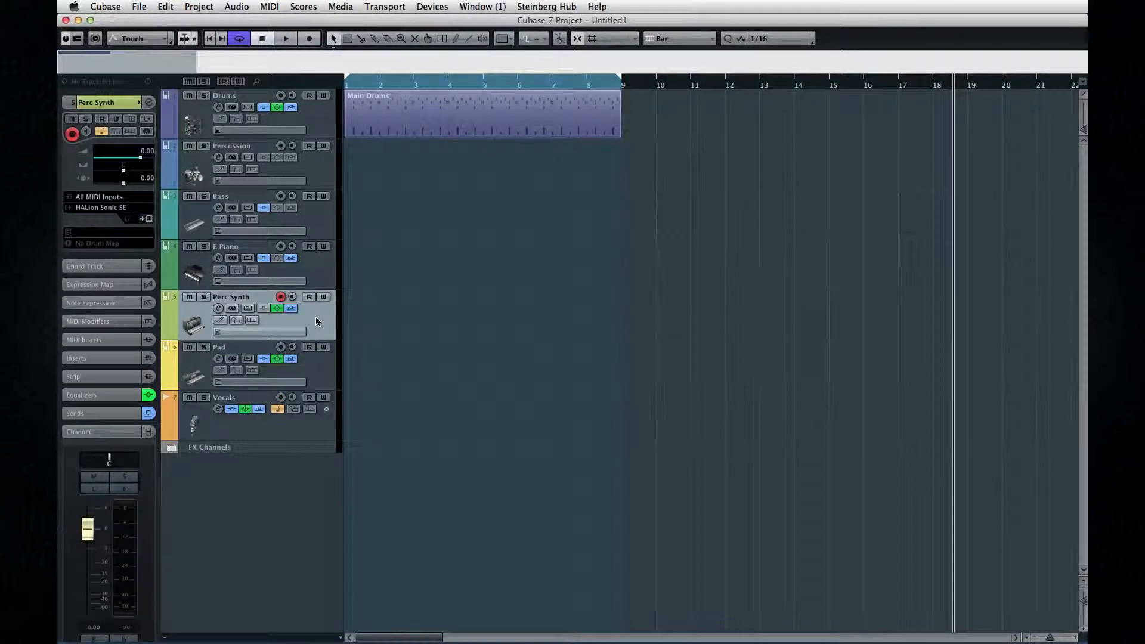
click(278, 425)
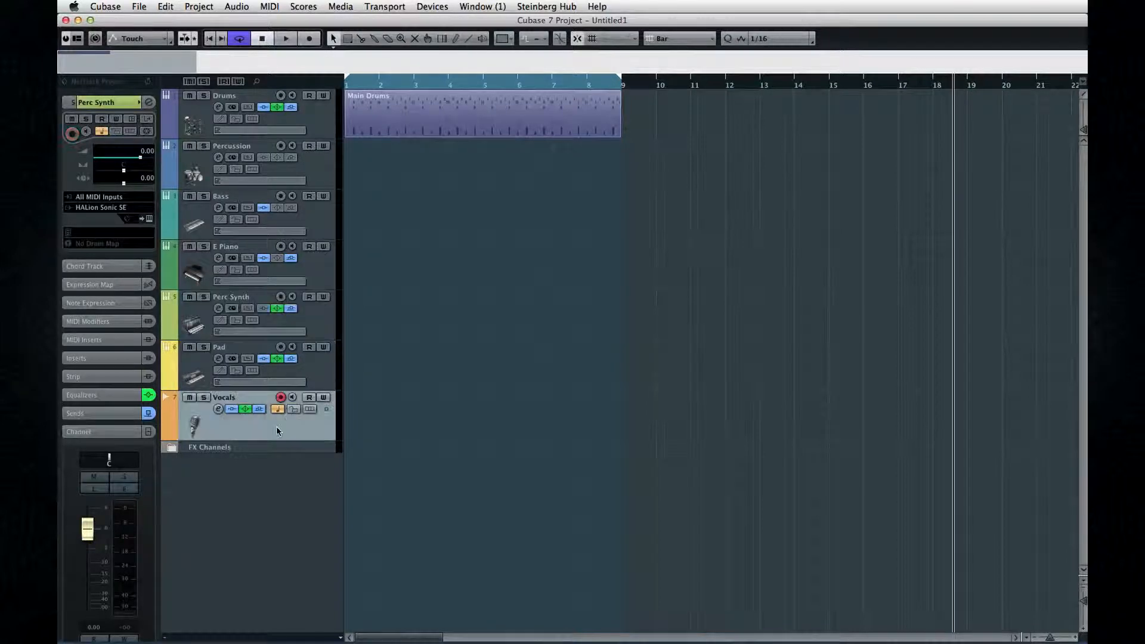
click(110, 255)
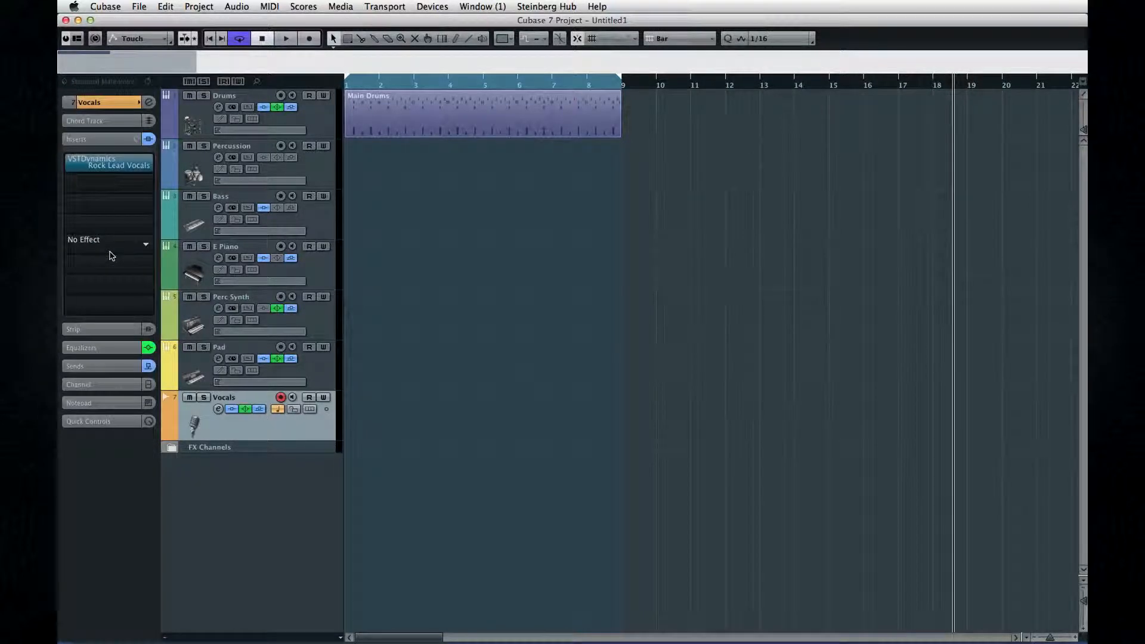
click(186, 276)
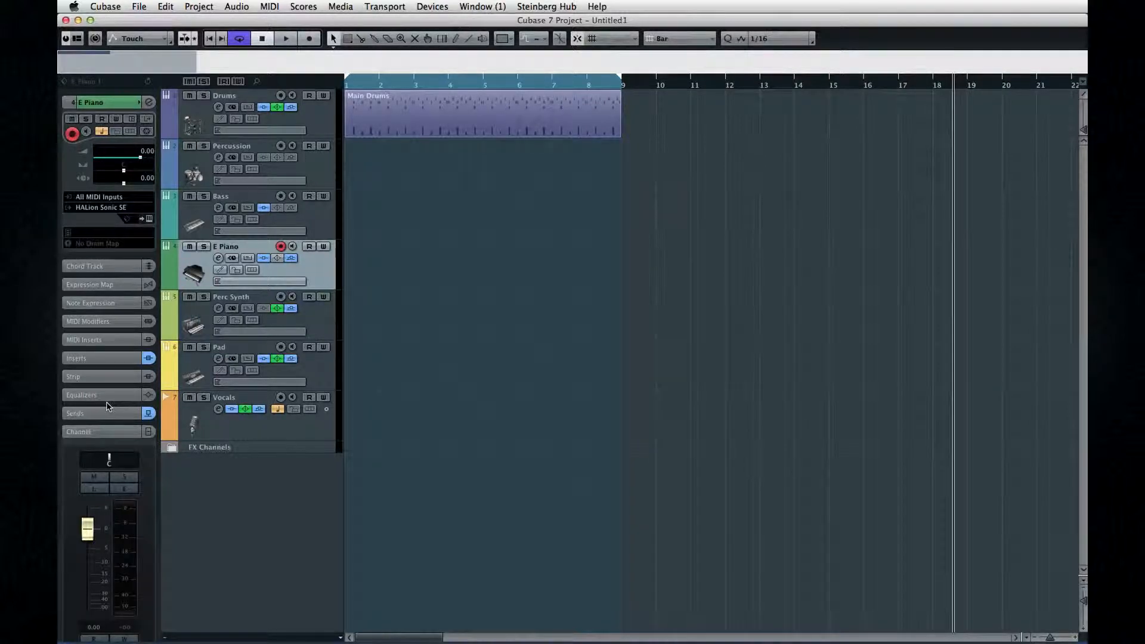
Step: Open the inspector Setup dialog and move the Equalizers item up and down in the visible items list
right_click(115, 270)
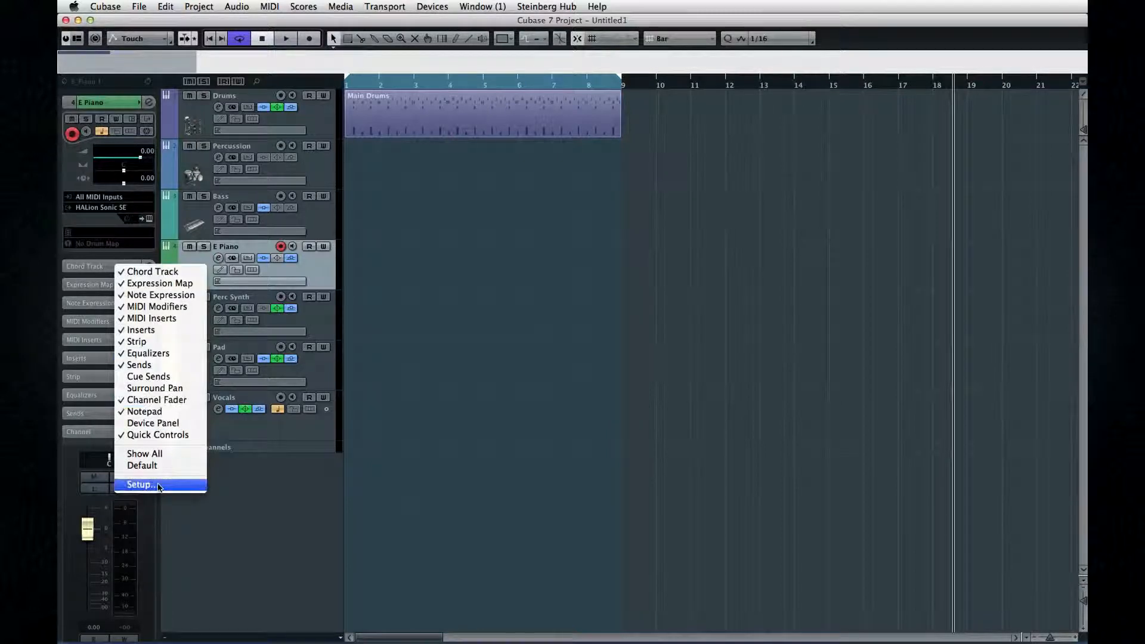
click(134, 484)
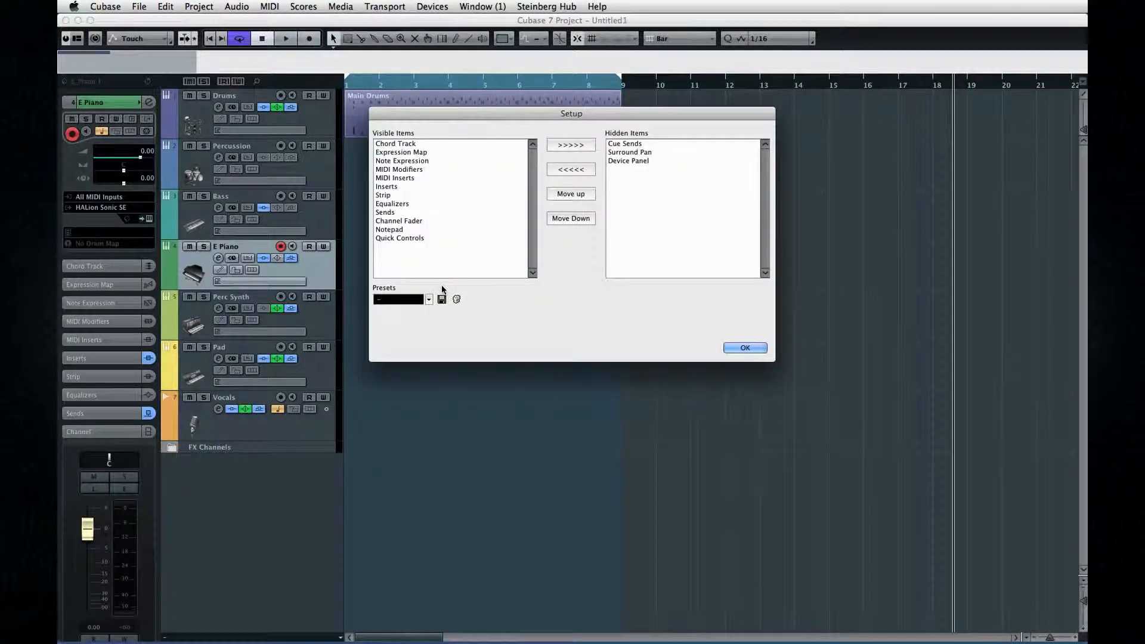
click(392, 203)
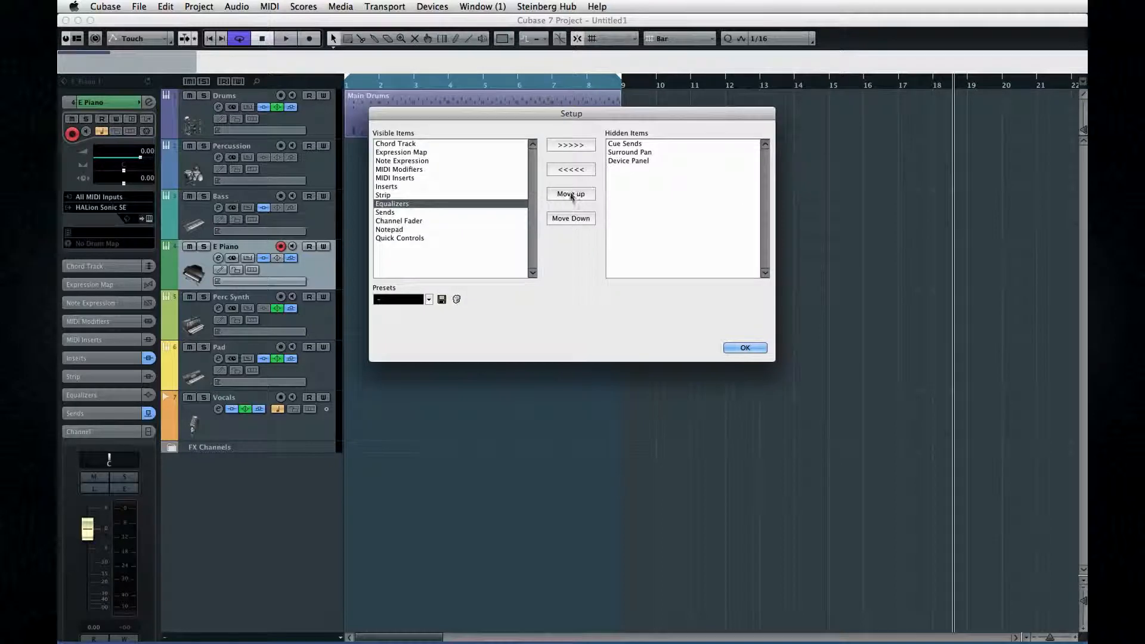
click(571, 194)
click(570, 194)
click(573, 219)
click(573, 219)
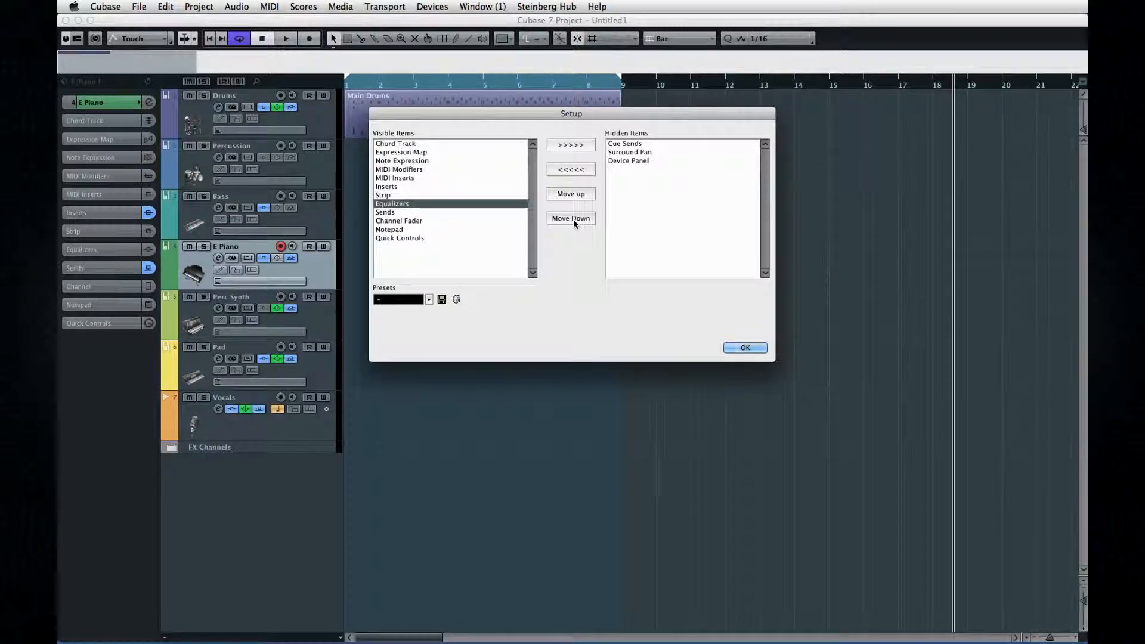
Step: Hide the MIDI Inserts section, restore it to the visible items, and close the Setup dialog
click(425, 179)
click(571, 145)
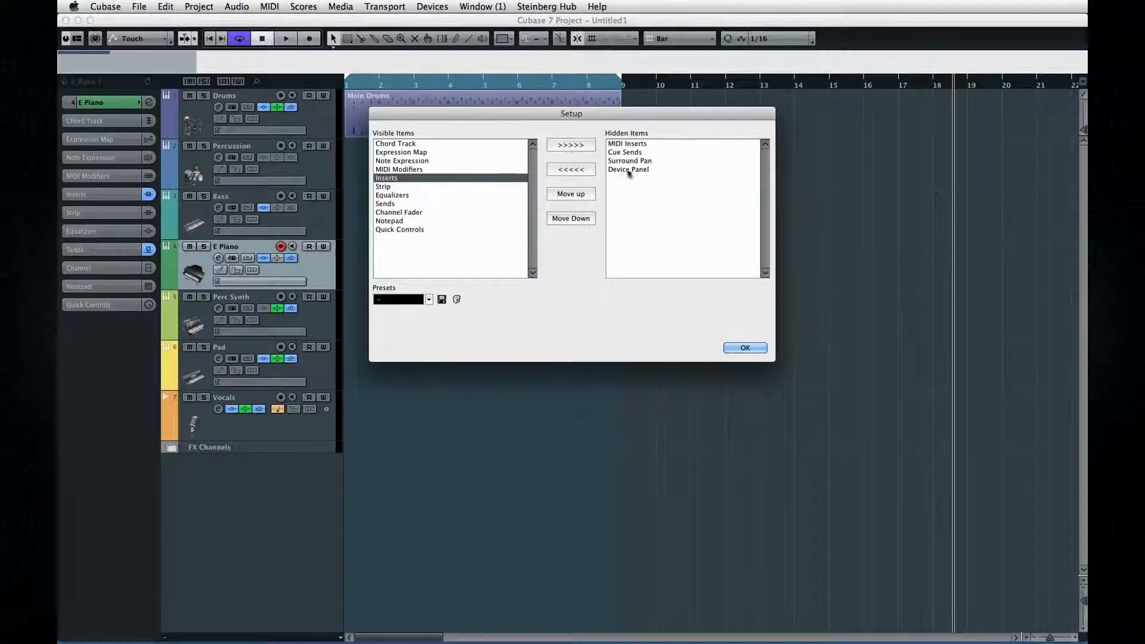
click(571, 169)
click(744, 348)
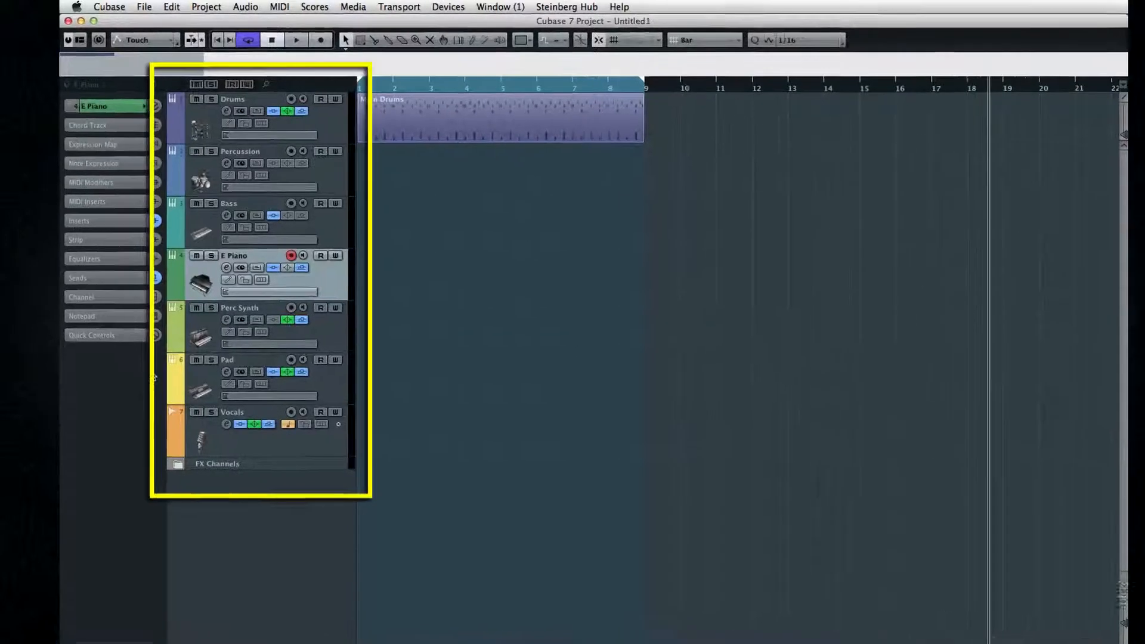
Step: Select the Drums and Percussion tracks, then step the track selection down and up with the arrow keys
click(331, 337)
click(327, 125)
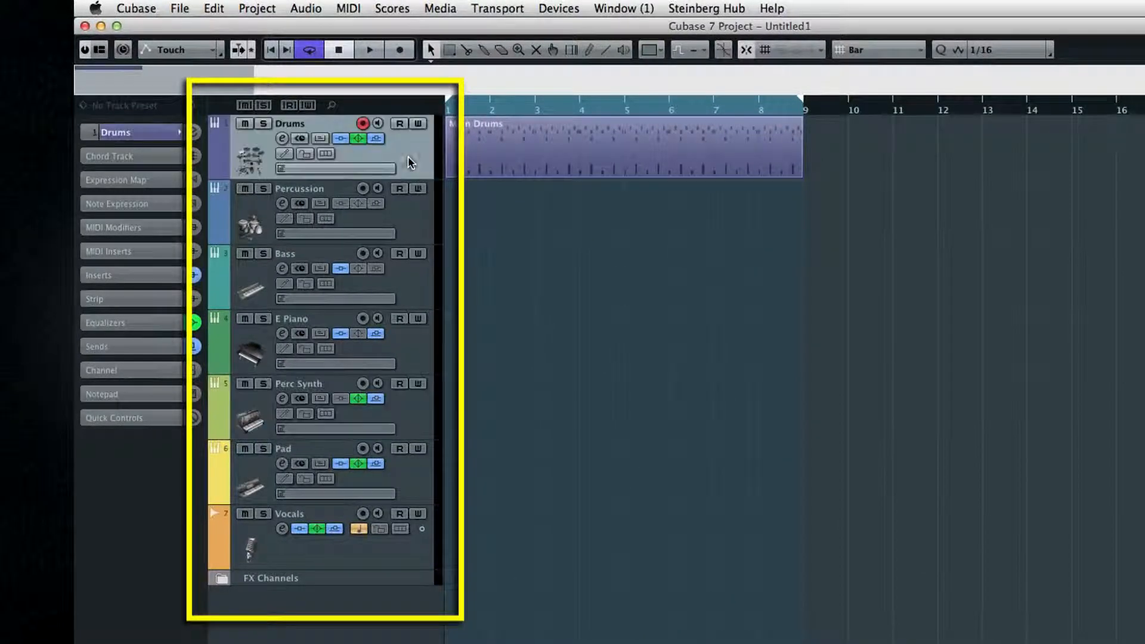
click(335, 184)
key(Down)
key(Down)
key(Down)
key(Down)
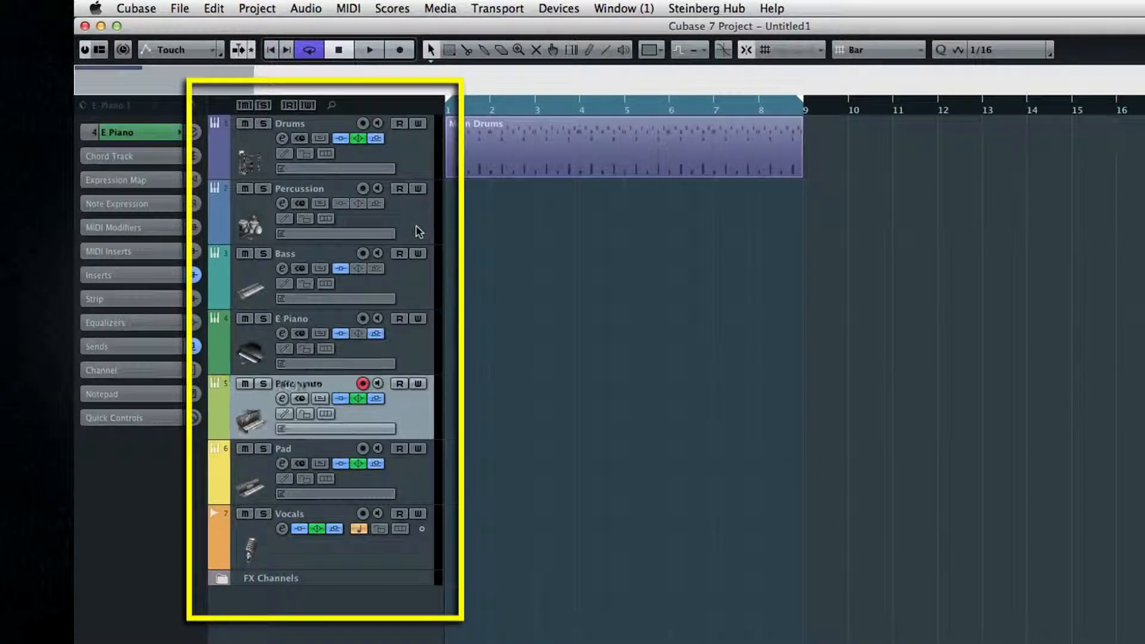
key(Down)
key(Up)
key(Up)
key(Up)
key(Up)
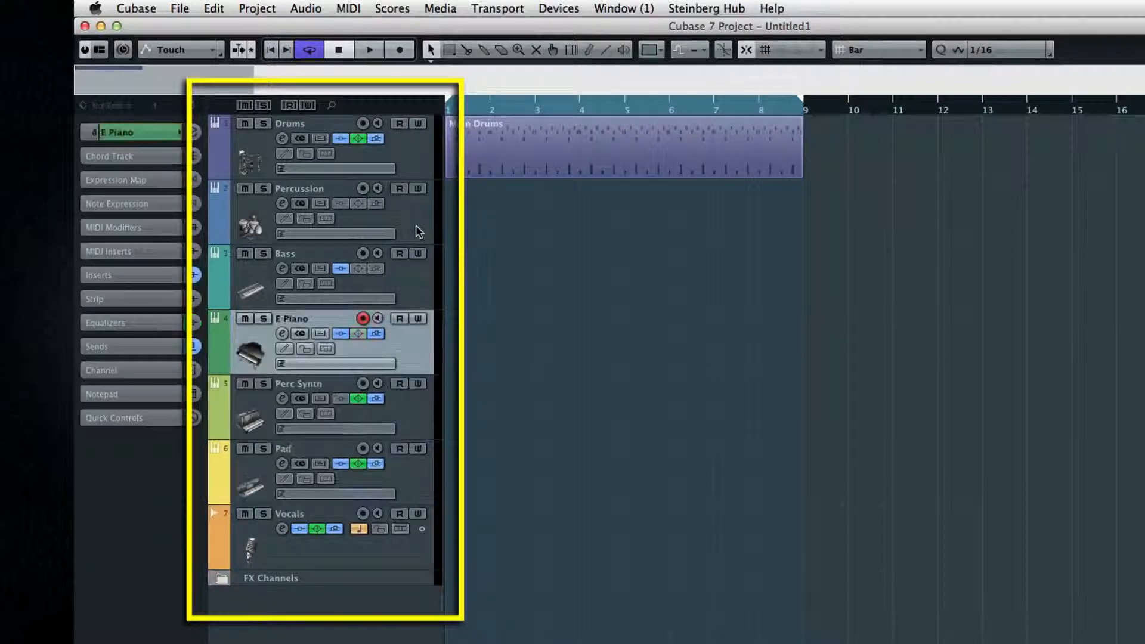
Step: Select the Drums, Pad and Vocals tracks in turn
click(419, 173)
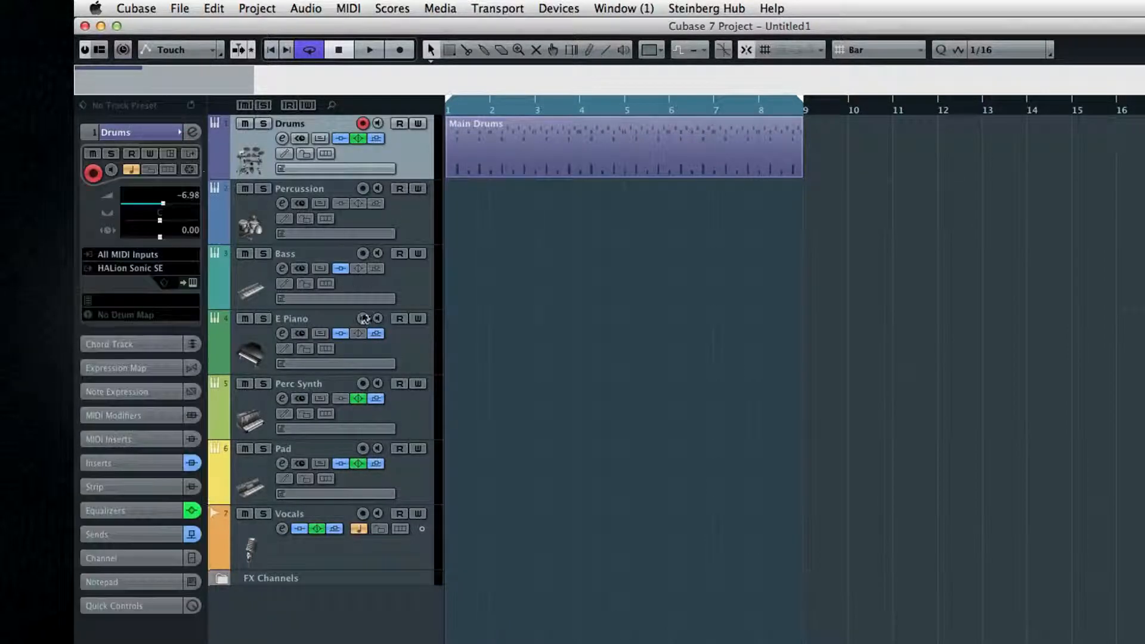
click(418, 482)
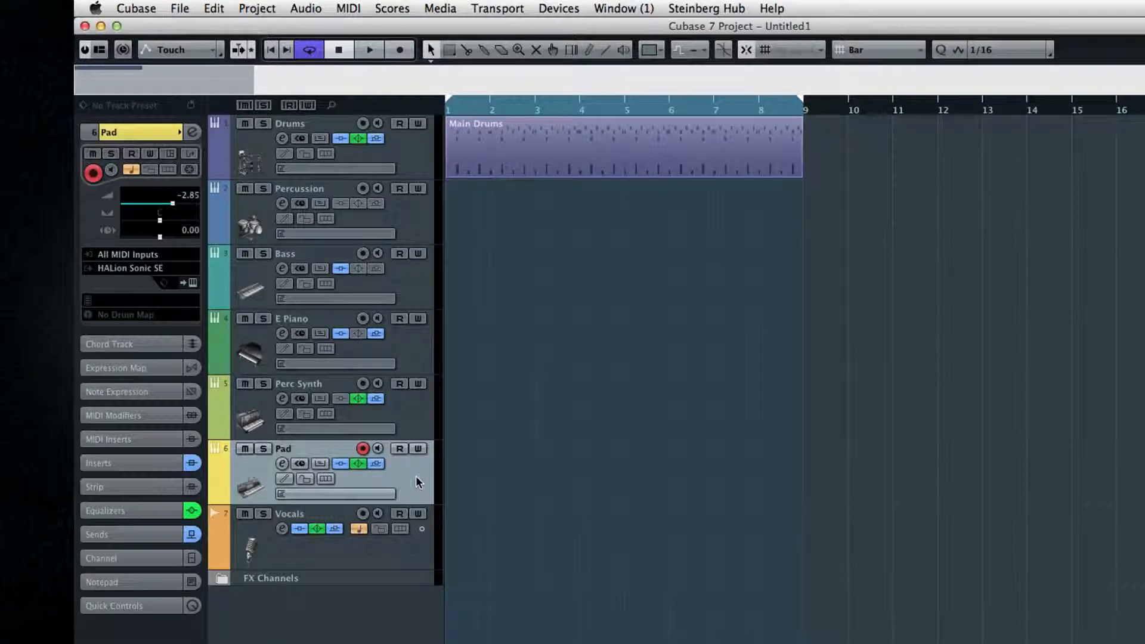
click(316, 557)
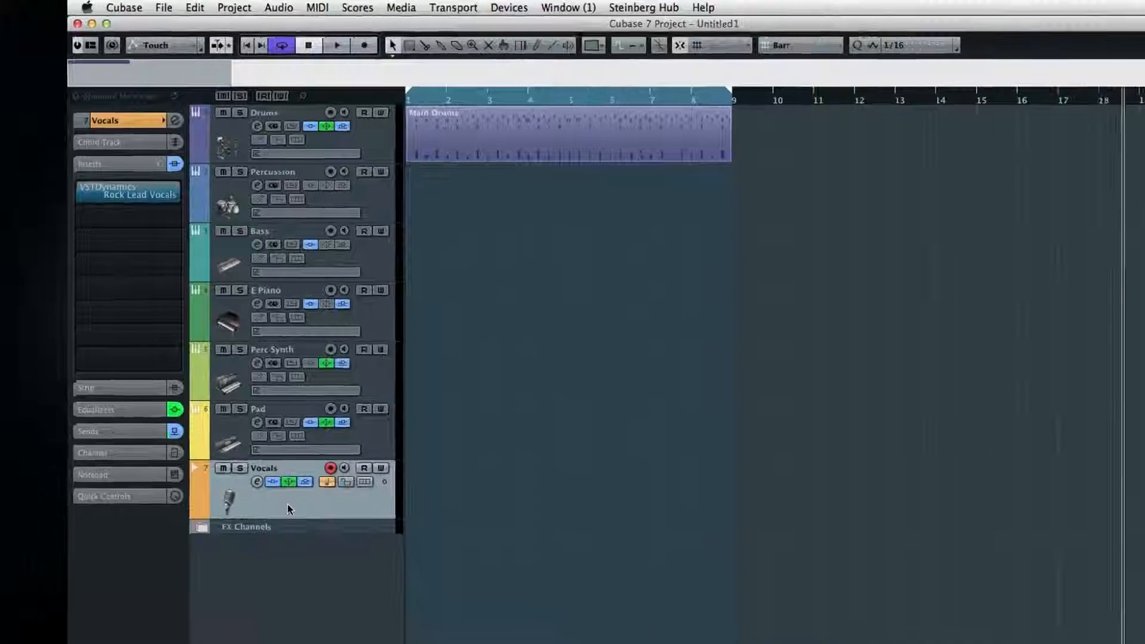
Step: Open Track Controls Settings for the track list and select the Monitor control
right_click(315, 552)
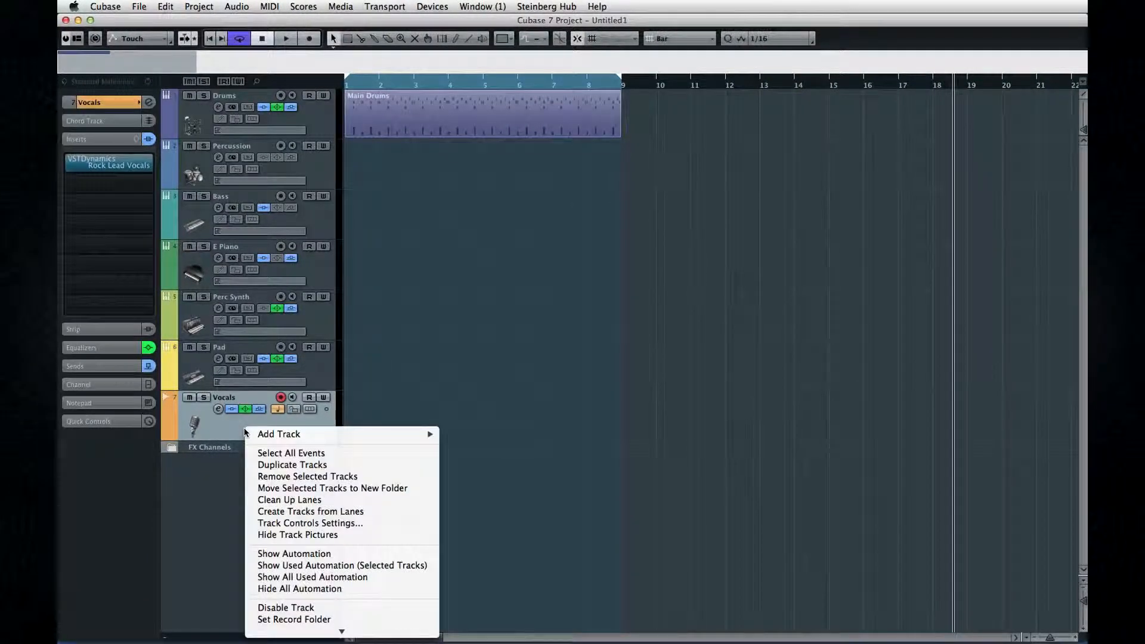
click(376, 528)
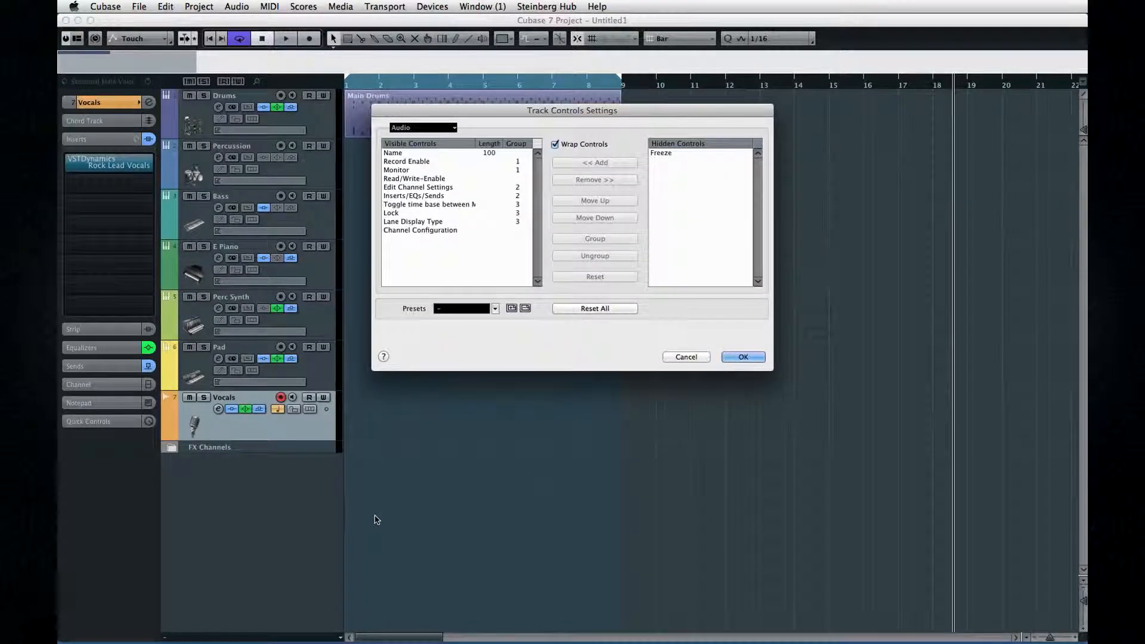
click(403, 171)
Step: Switch the track type shown in Track Controls Settings to Folder and then to MIDI
click(453, 128)
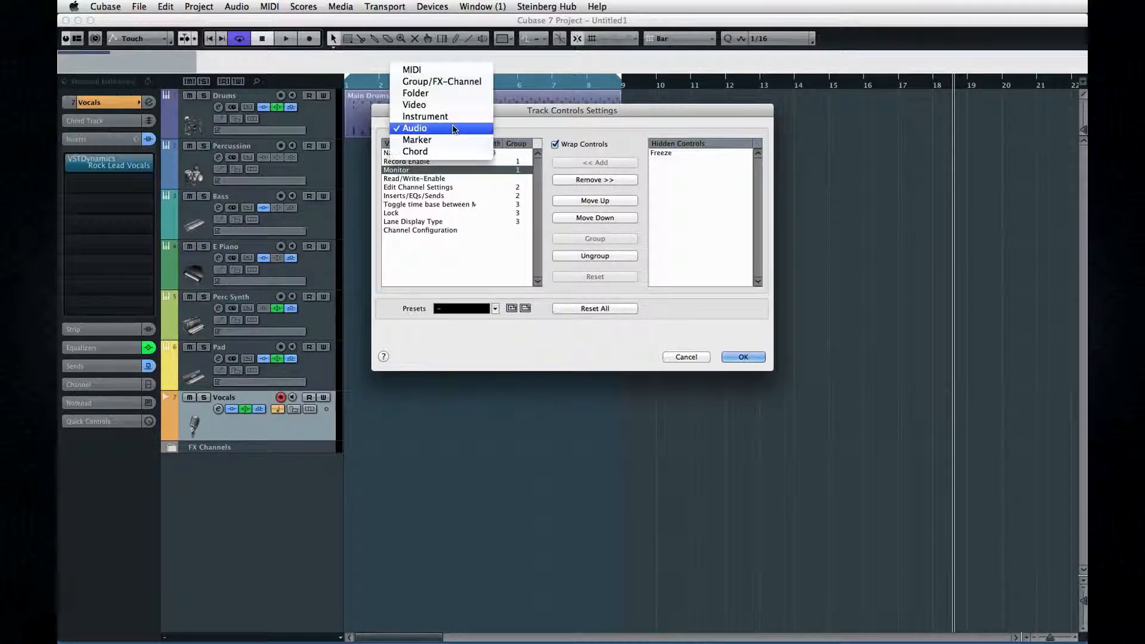
click(451, 94)
click(449, 127)
click(449, 106)
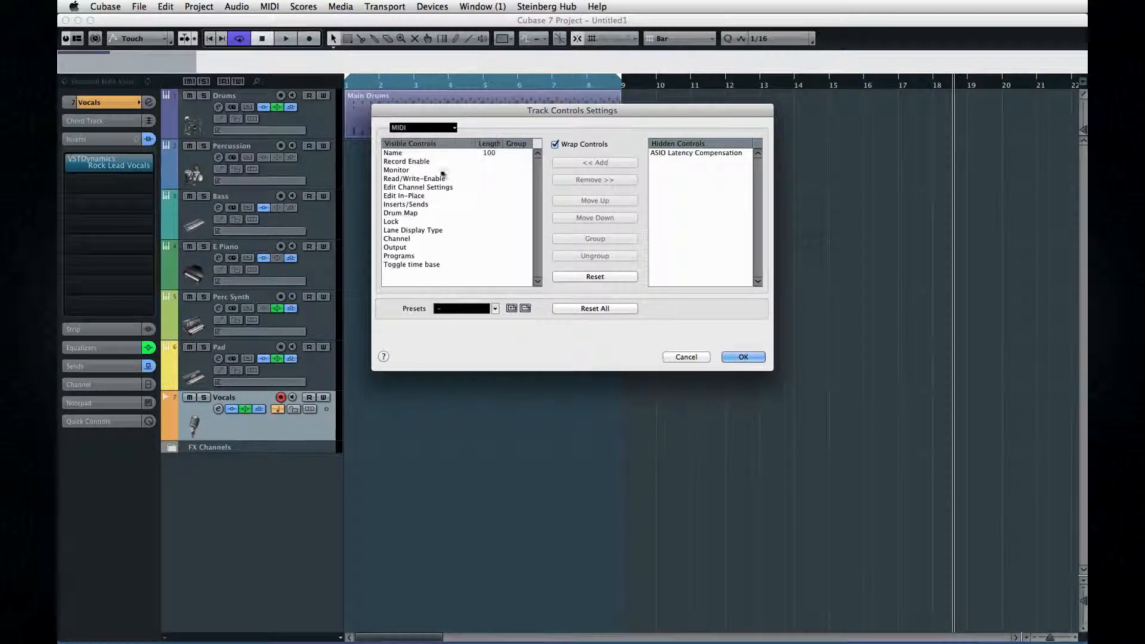
Step: Remove Edit In-Place from the visible MIDI track controls, add it back, and close Track Controls Settings
click(404, 195)
click(602, 184)
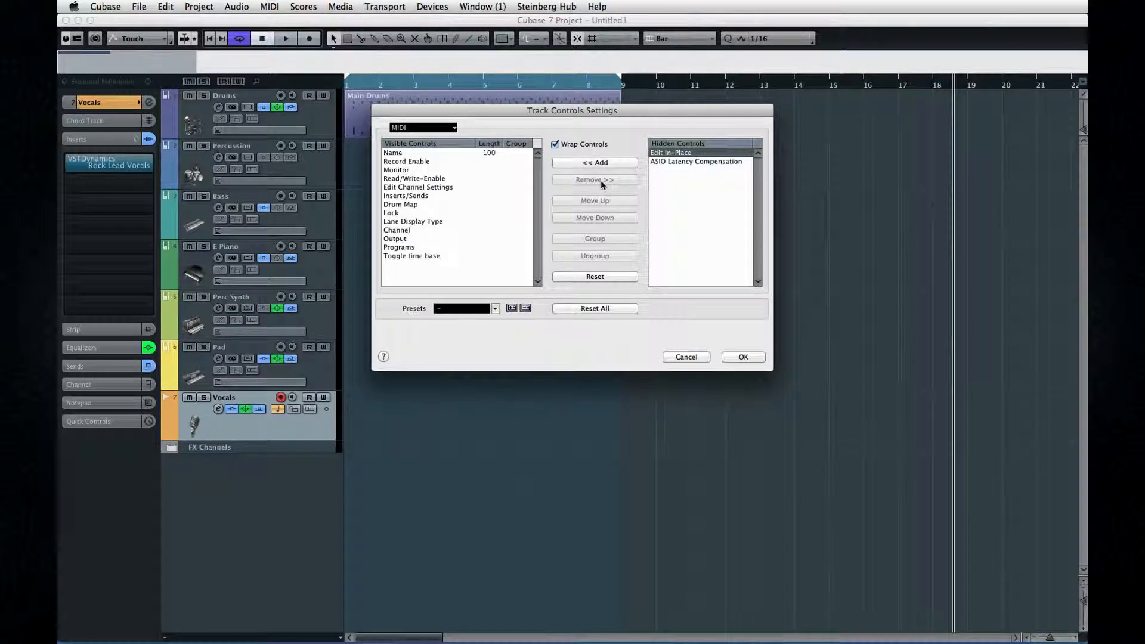
click(617, 164)
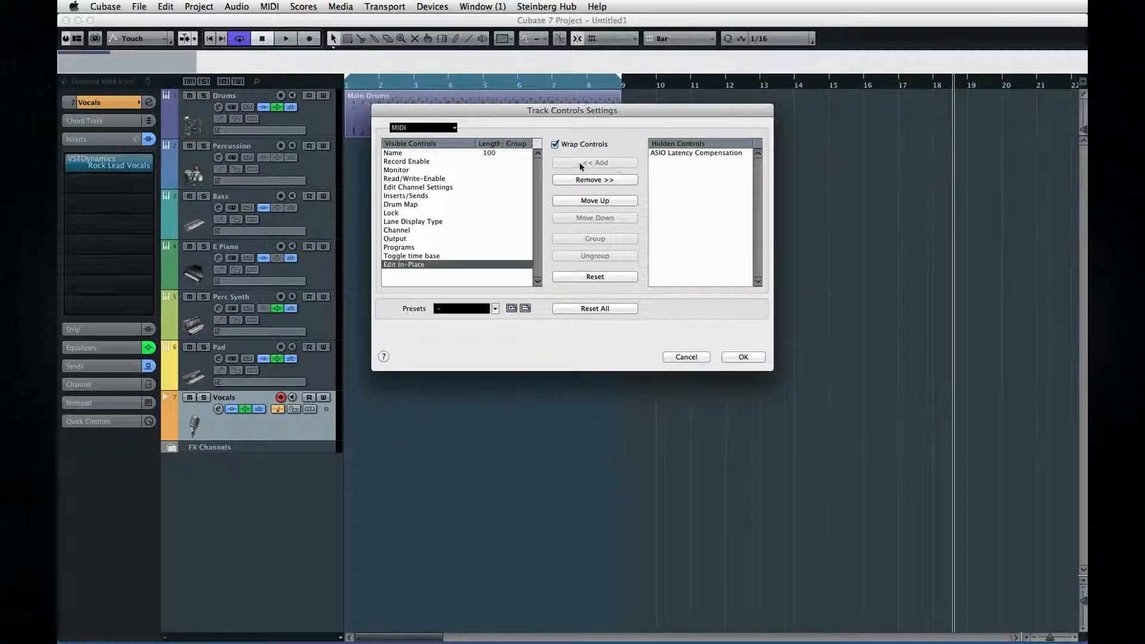
click(732, 358)
Step: Widen the track list and open Track Controls Settings for the Vocals audio track
drag(349, 325, 374, 327)
right_click(353, 407)
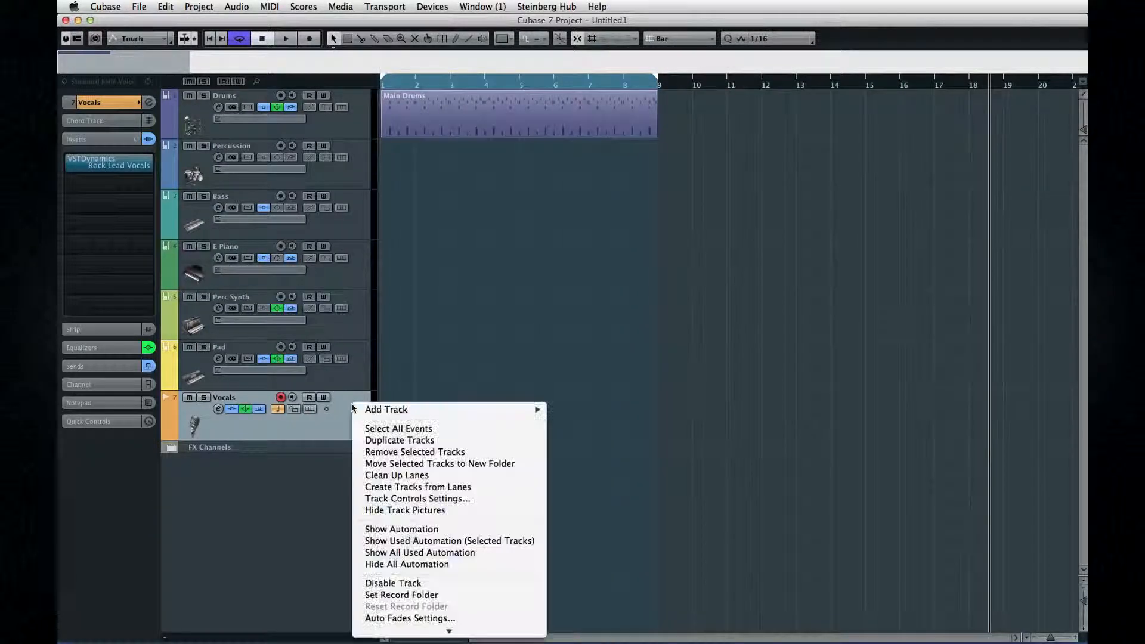
click(422, 499)
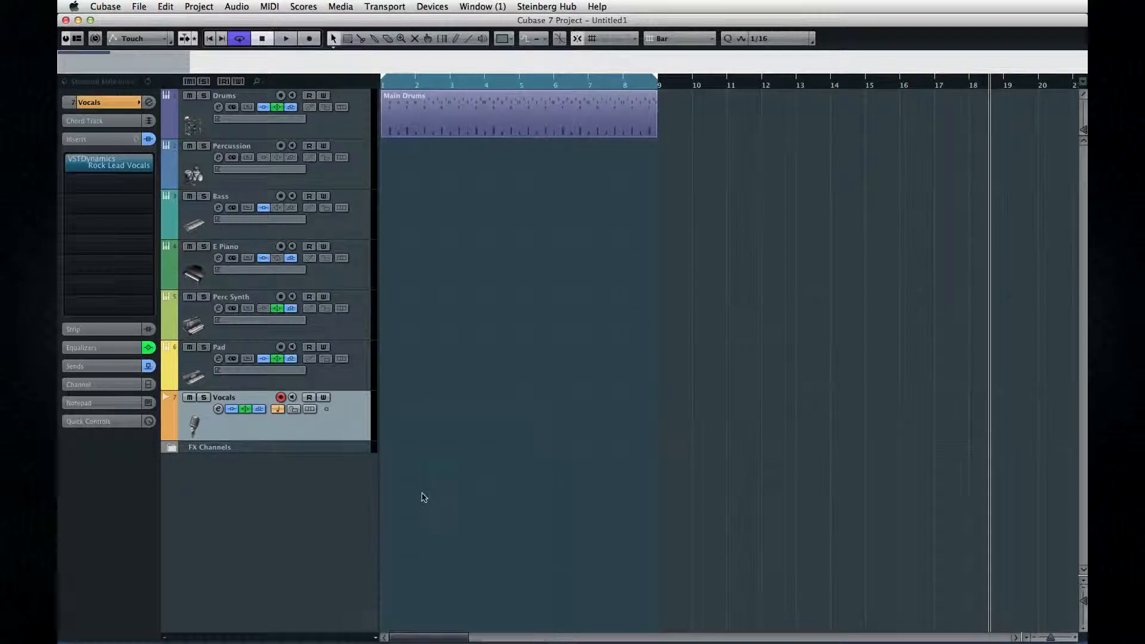
Step: Select the audio controls from Monitor through Toggle time base and group them
click(411, 171)
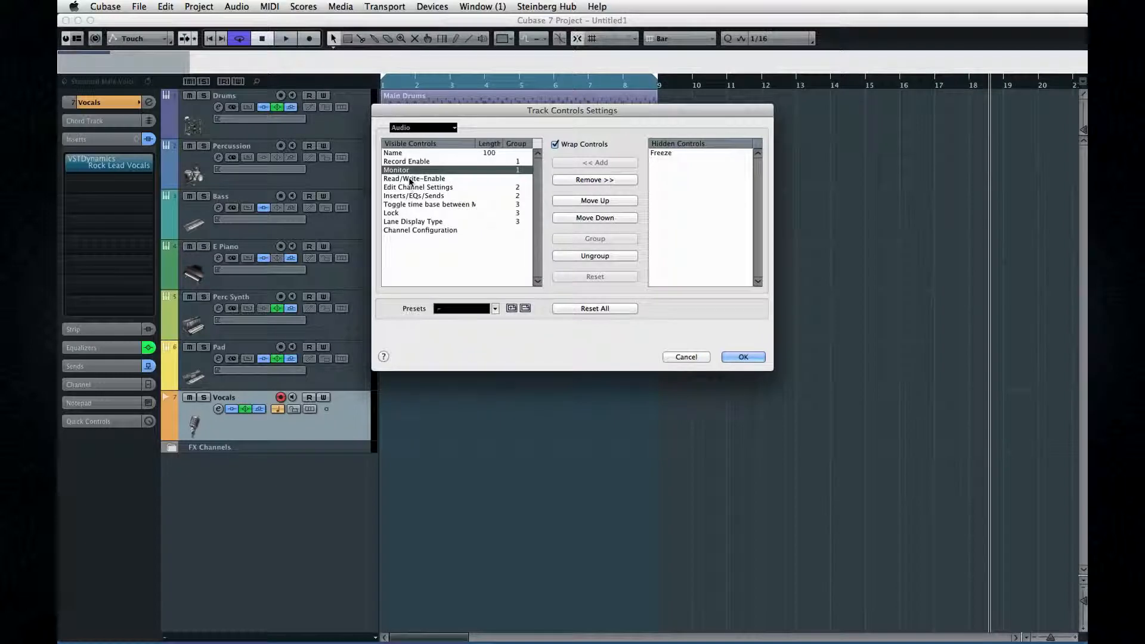
shift+click(411, 204)
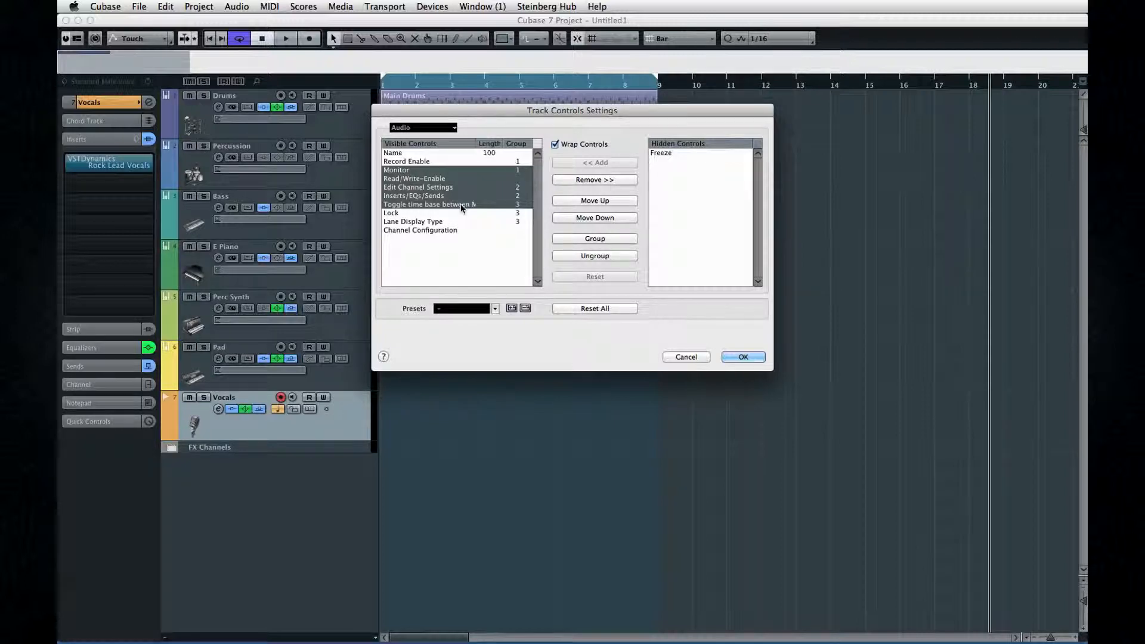
click(589, 239)
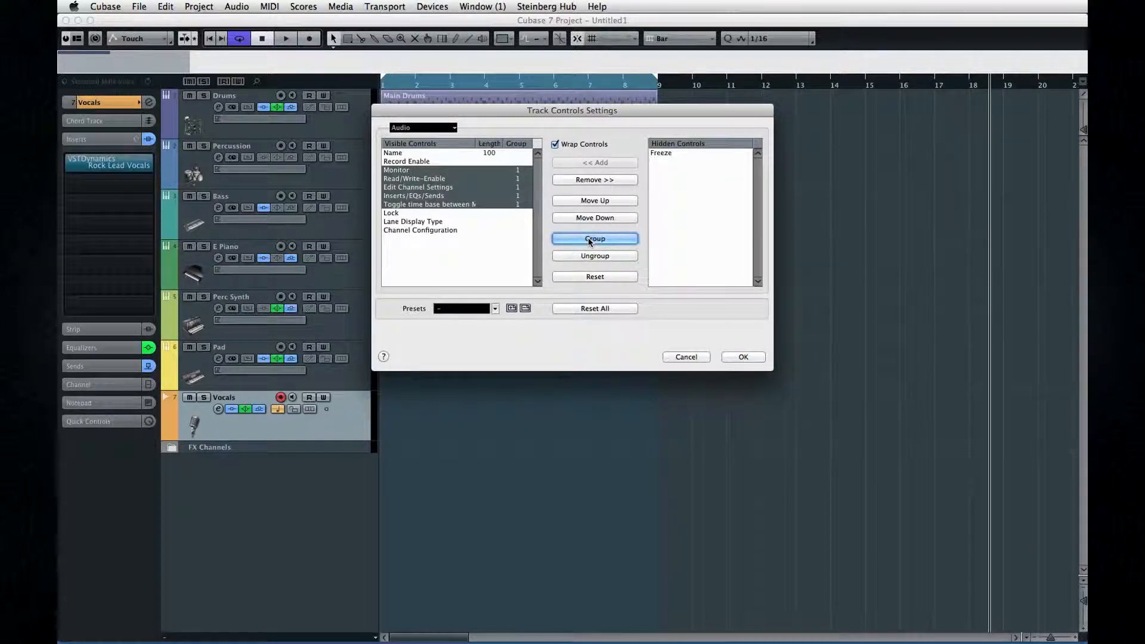
Step: Move the grouped controls up twice and then down three times in the visible list
click(588, 201)
click(588, 202)
click(589, 218)
click(589, 218)
click(589, 218)
Step: Ungroup the controls, turn off Wrap Controls and confirm the Track Controls Settings
click(589, 256)
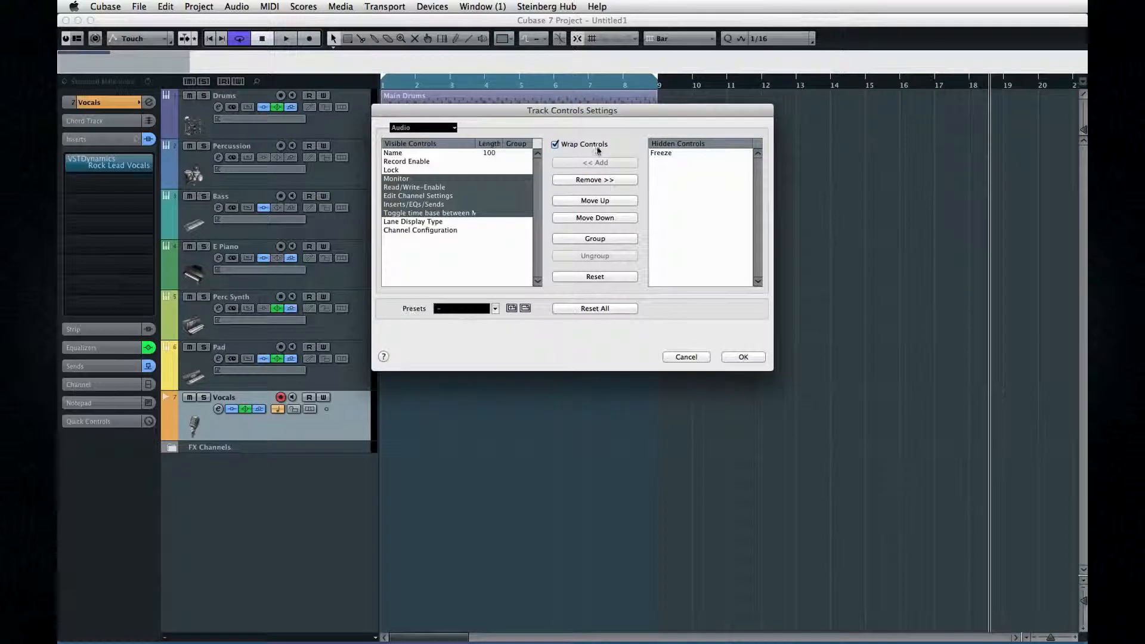
click(556, 145)
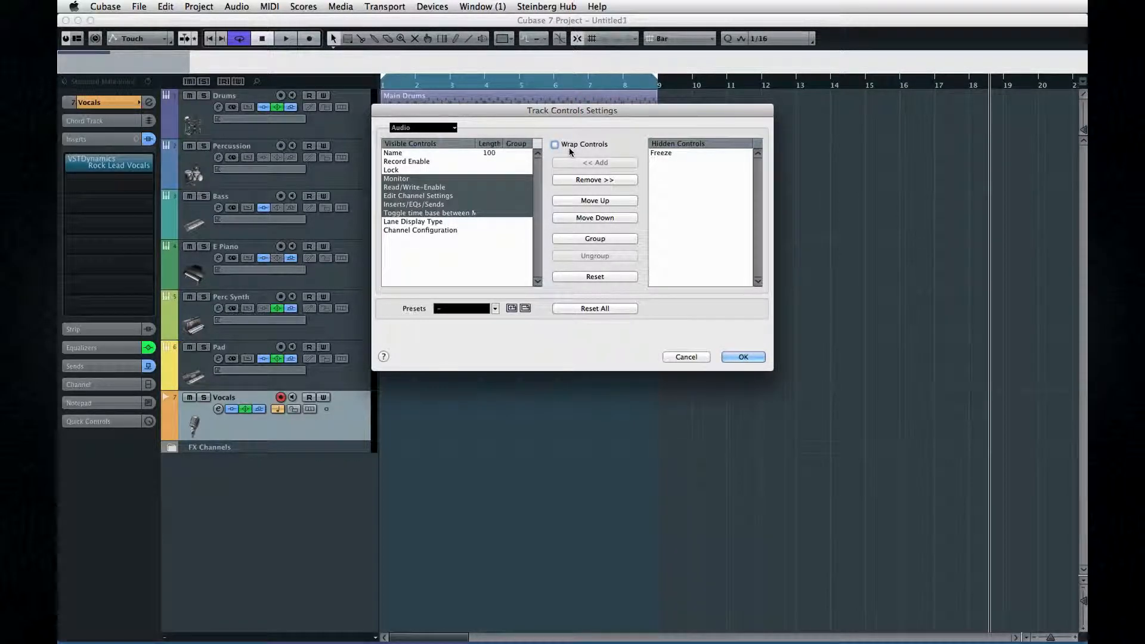
click(729, 359)
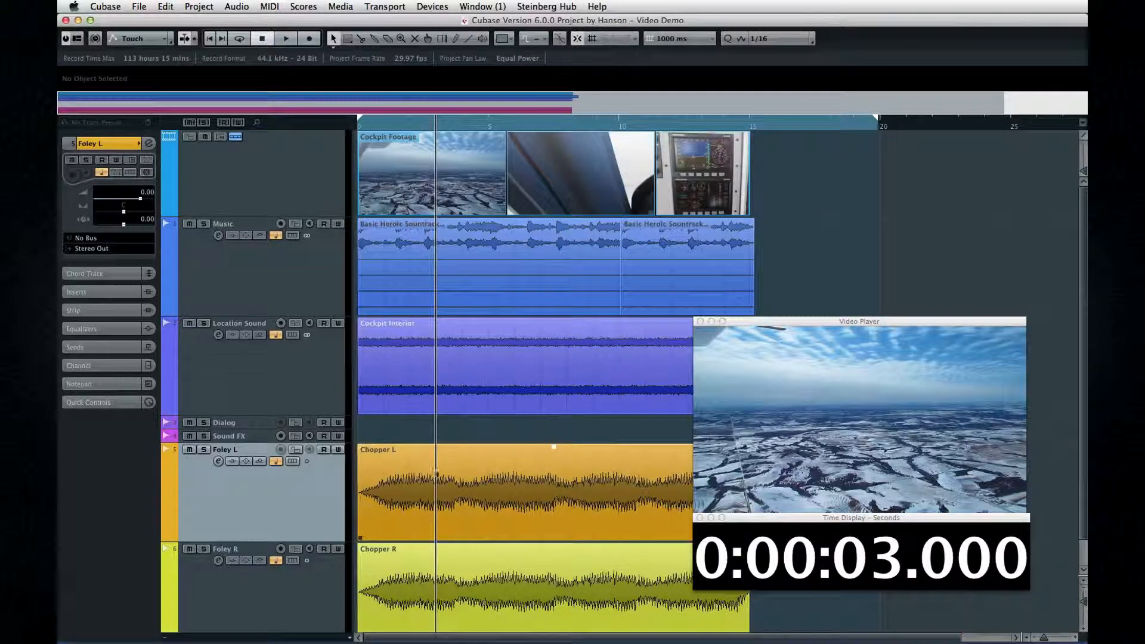
Step: Scroll the event display and adjust the horizontal and vertical zoom of the video project
mouse_move(500, 638)
mouse_down()
mouse_move(563, 638)
mouse_move(515, 636)
mouse_up()
mouse_move(1083, 516)
mouse_down()
mouse_move(1082, 541)
mouse_move(1082, 516)
mouse_up()
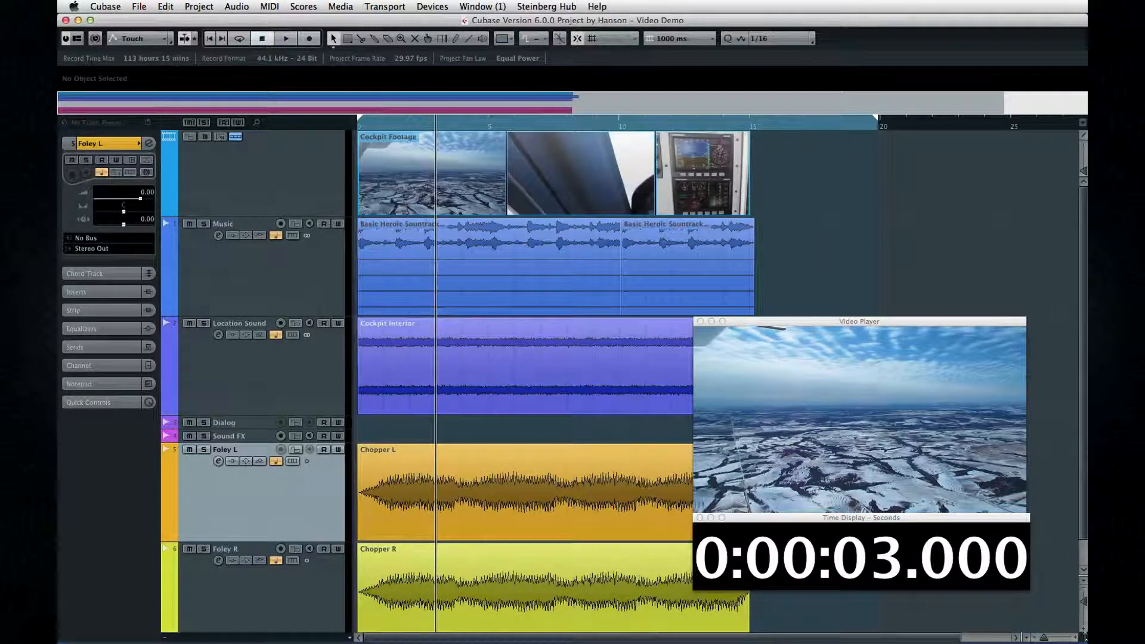
drag(1083, 637, 1040, 637)
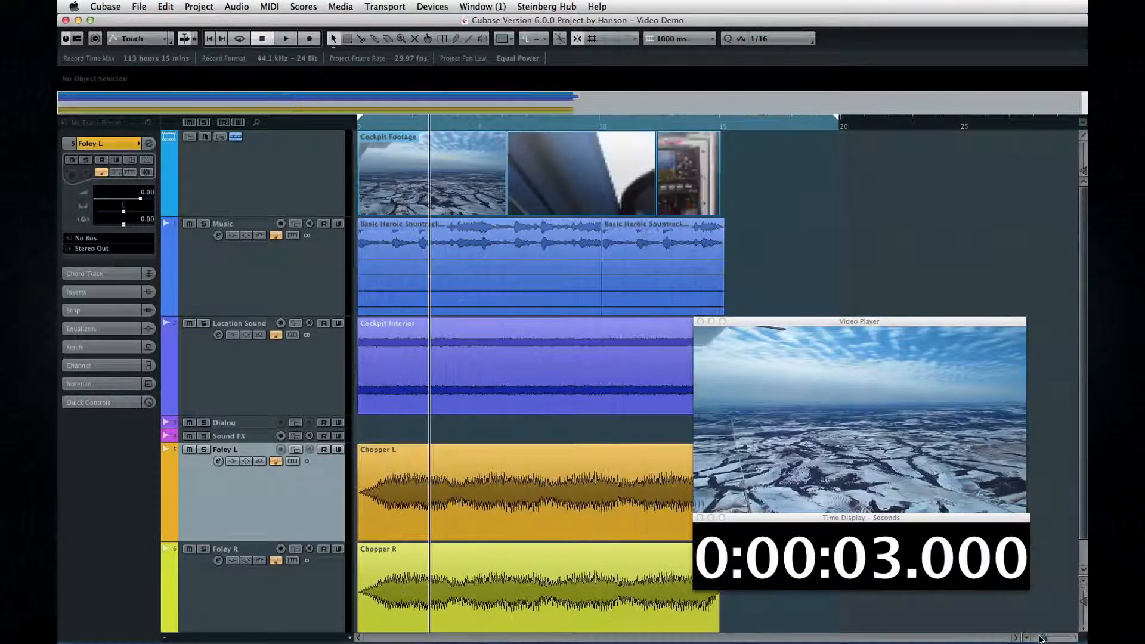
drag(1083, 602, 1083, 604)
mouse_move(1082, 174)
mouse_down()
mouse_move(1071, 162)
mouse_move(1073, 174)
mouse_up()
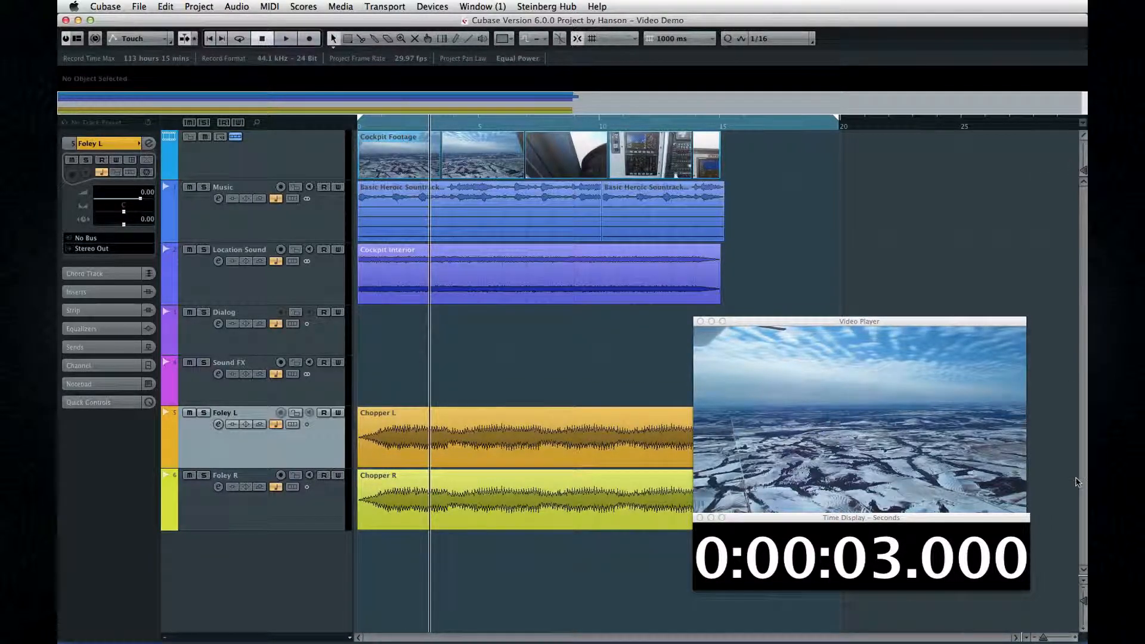
Step: Shrink all track heights using a track zoom preset
click(1079, 577)
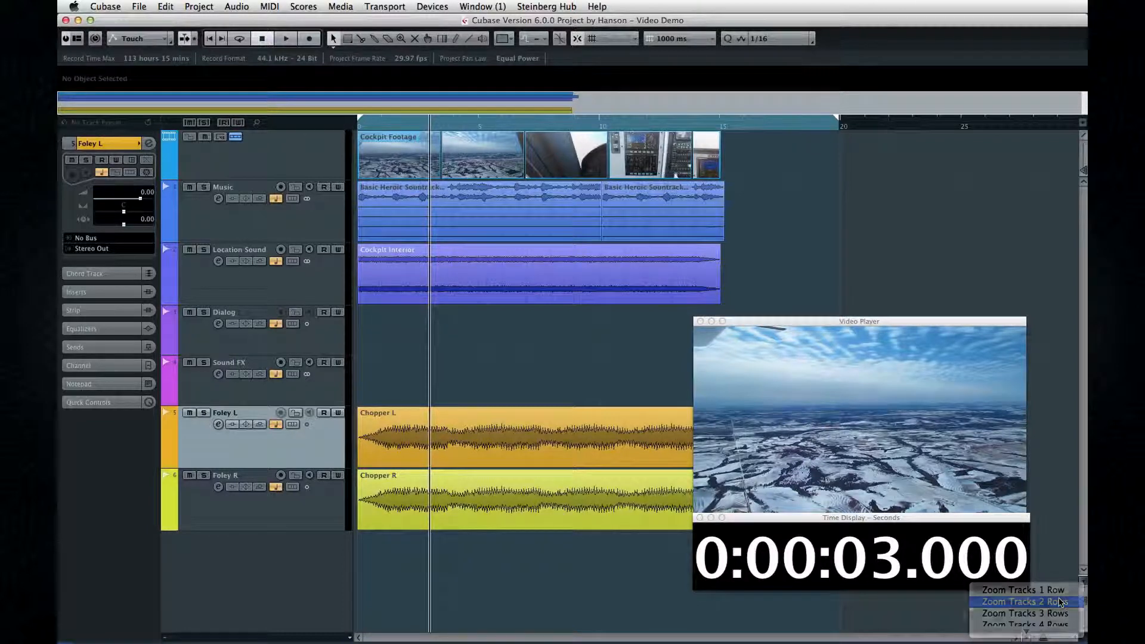
click(1035, 623)
Step: Apply the ~1 minute and ~1 second horizontal zoom presets, then Zoom Full
click(1026, 637)
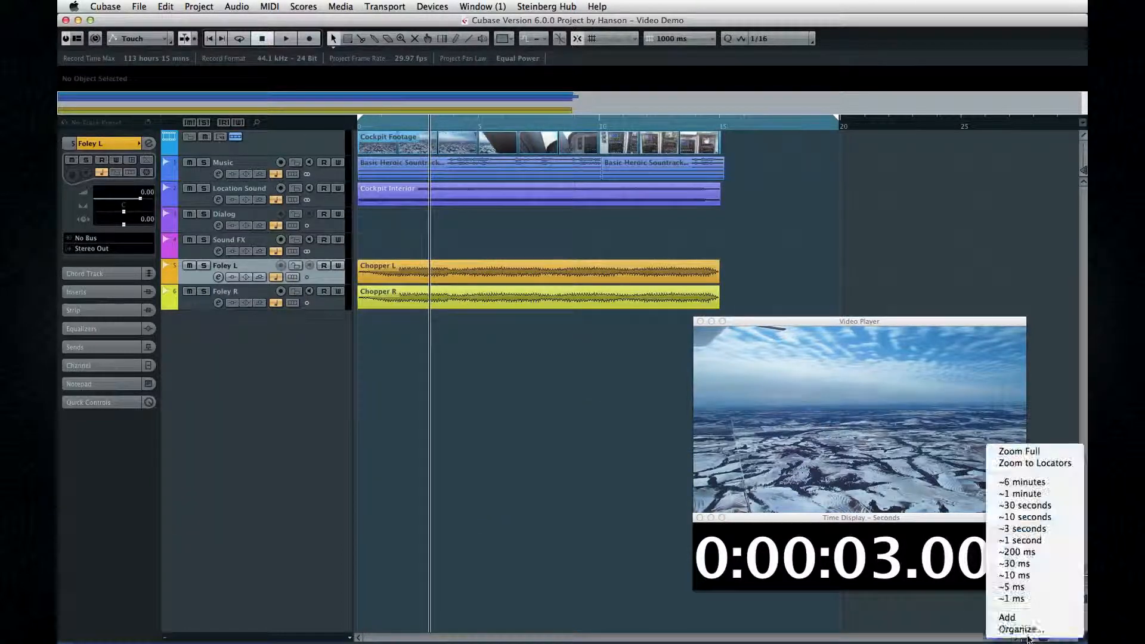
click(1034, 495)
click(1026, 636)
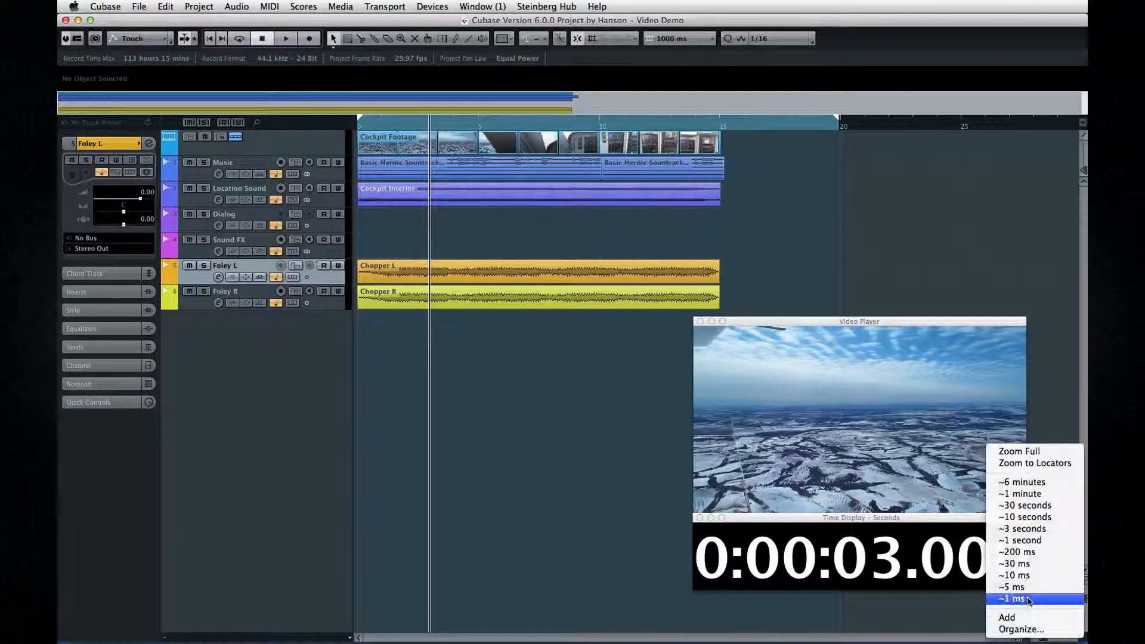
click(1035, 539)
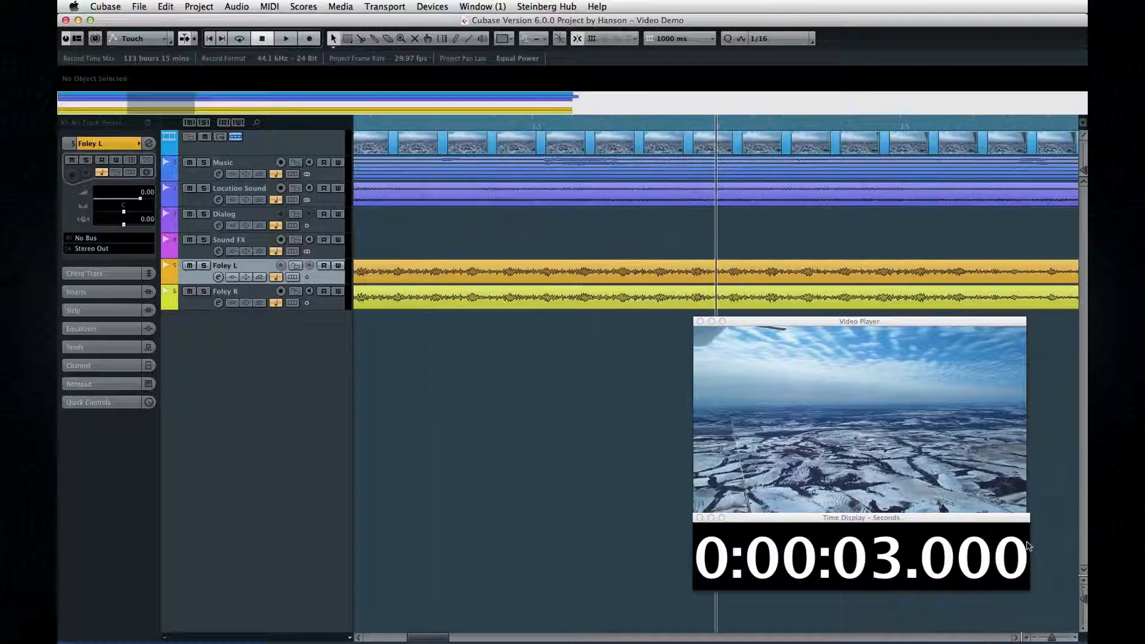
click(1026, 637)
click(1030, 453)
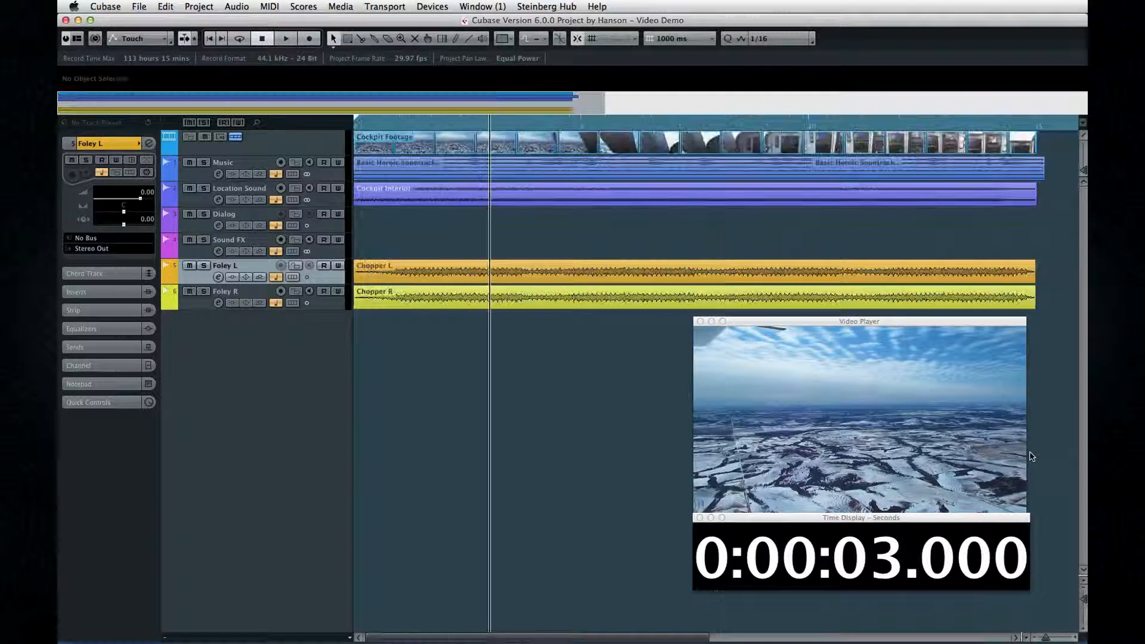
Step: Open the Key Commands dialog and browse its command folders, expanding the Zoom folder
click(146, 7)
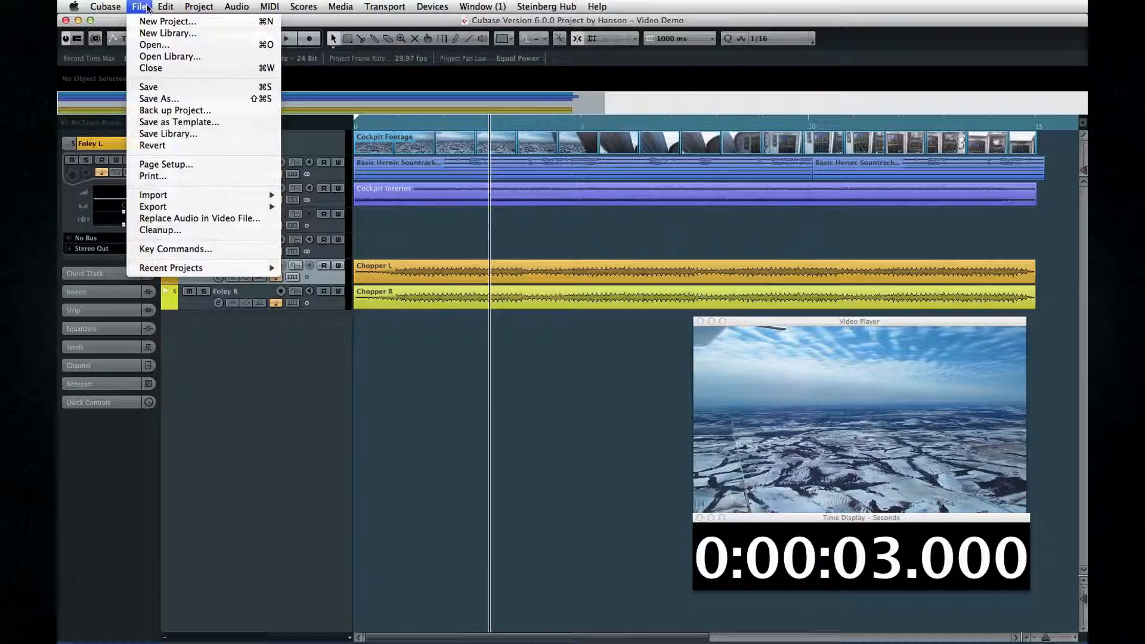
click(234, 248)
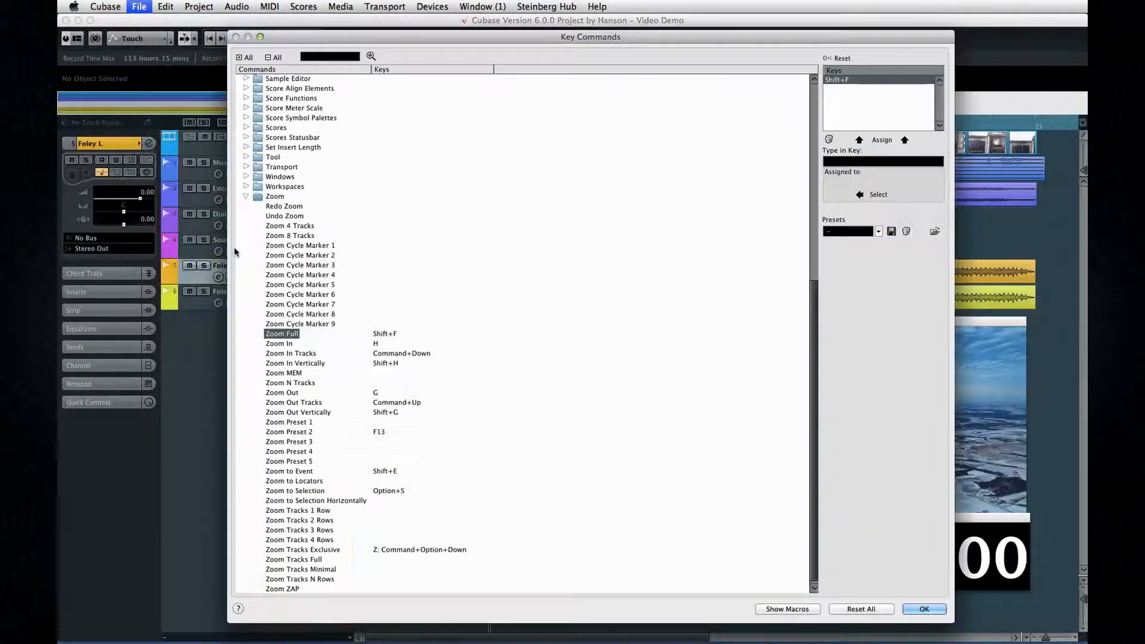
click(247, 197)
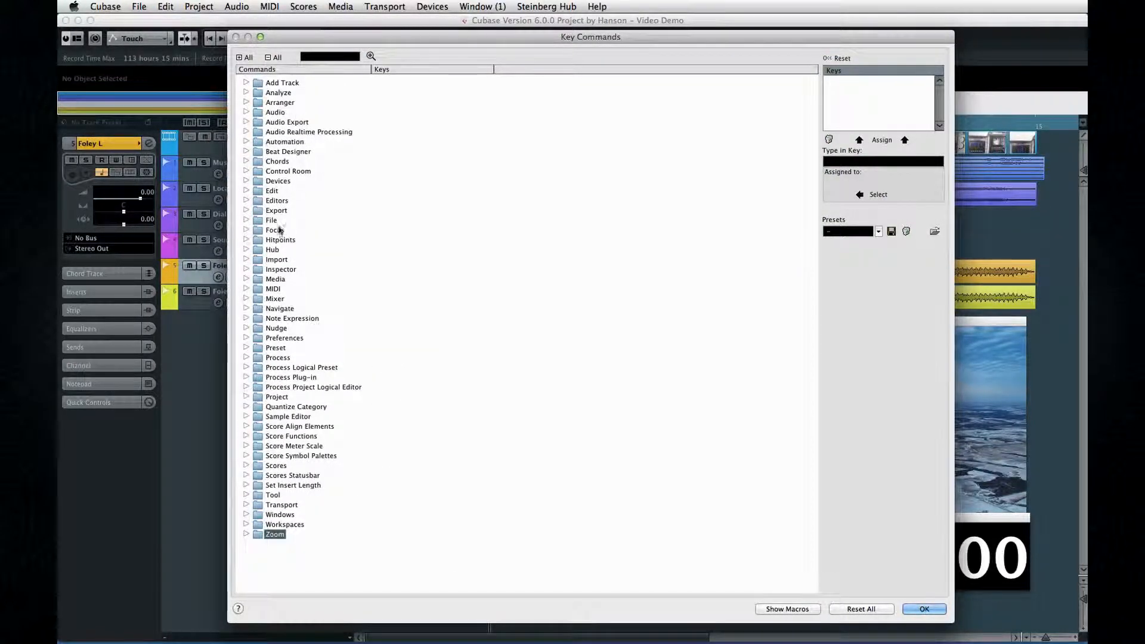
click(246, 290)
click(246, 289)
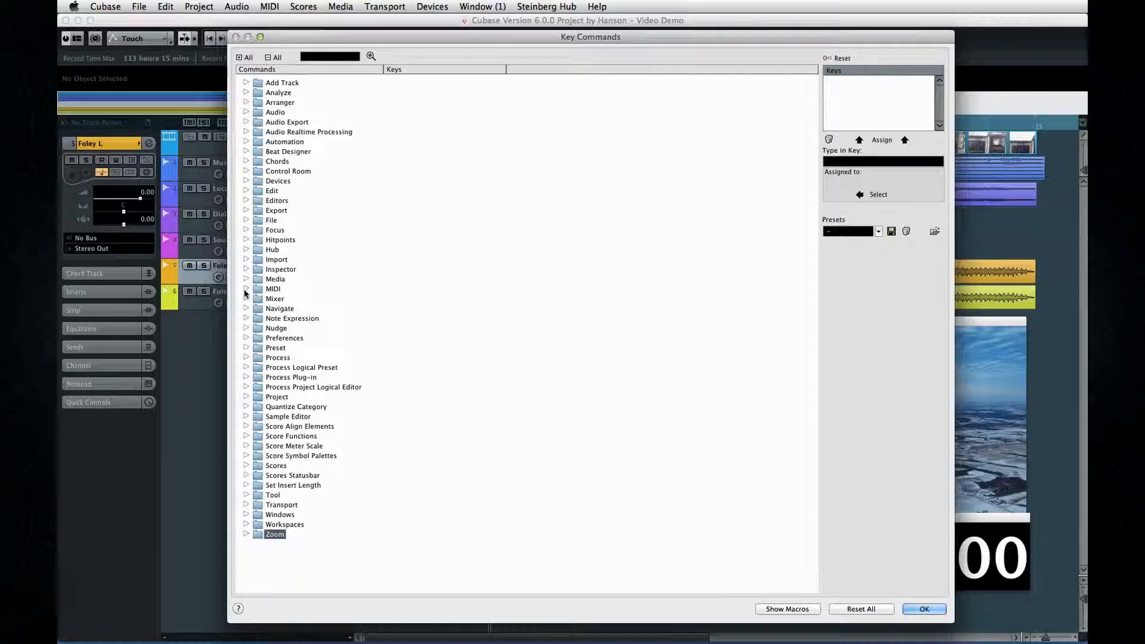
click(246, 377)
click(246, 378)
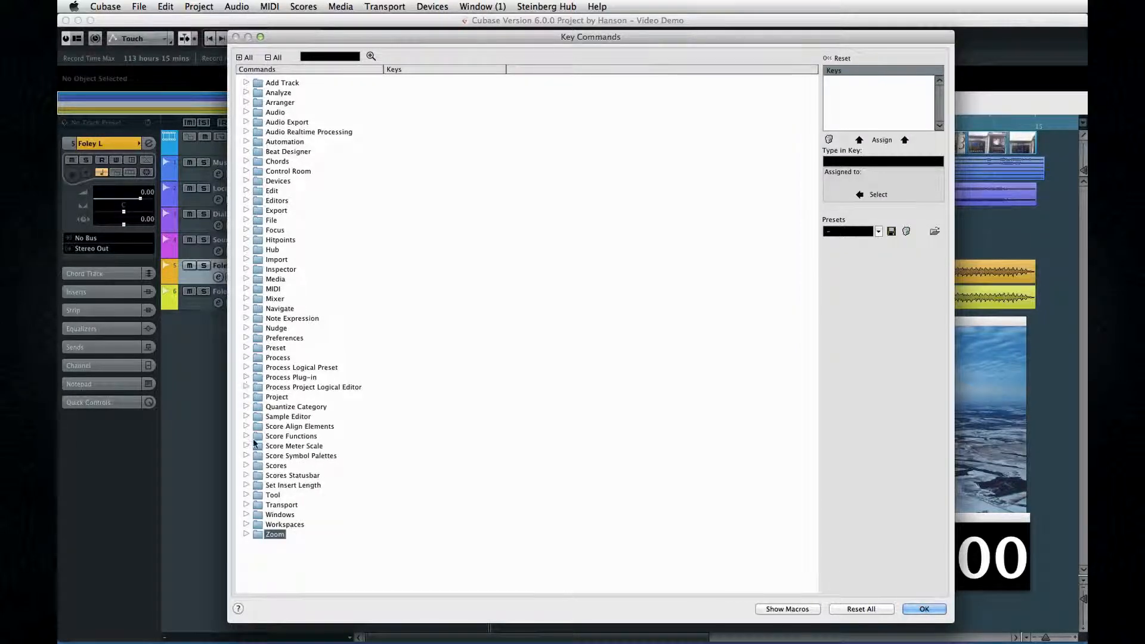
click(246, 534)
scroll(301, 259, down, 10)
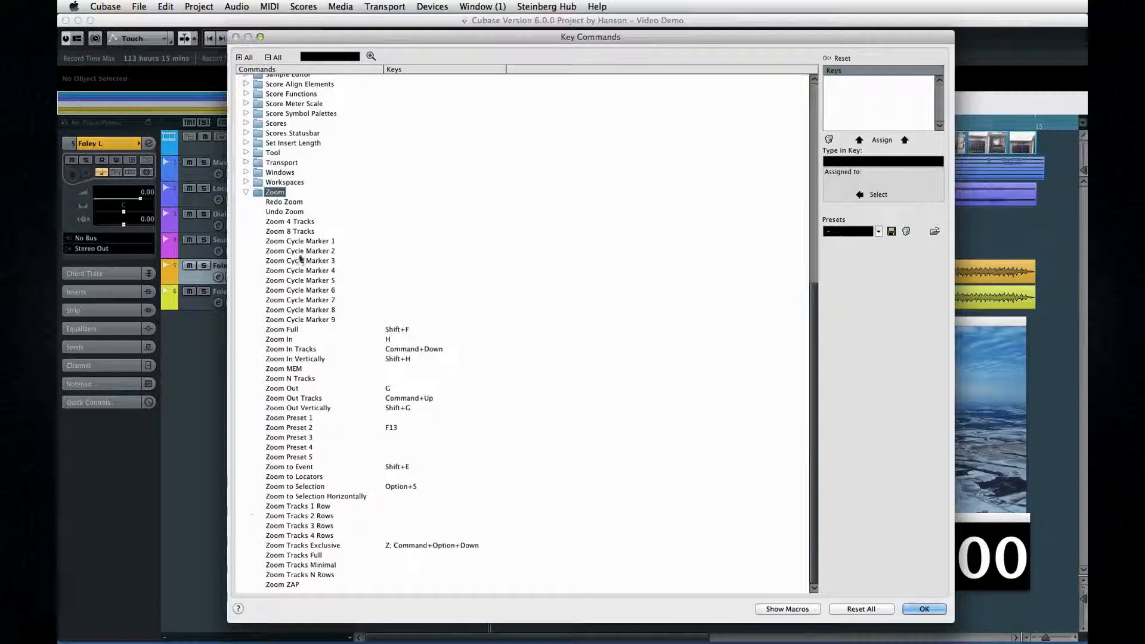
Step: Search the key commands for full and assign F14 to Zoom Full
click(313, 54)
text(full)
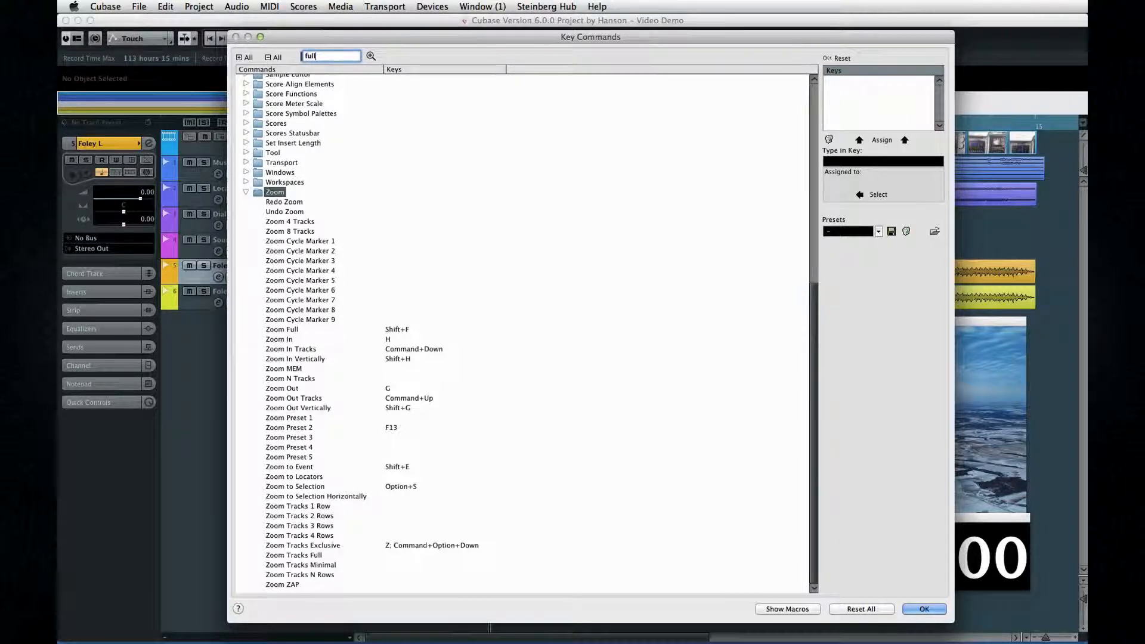
key(Return)
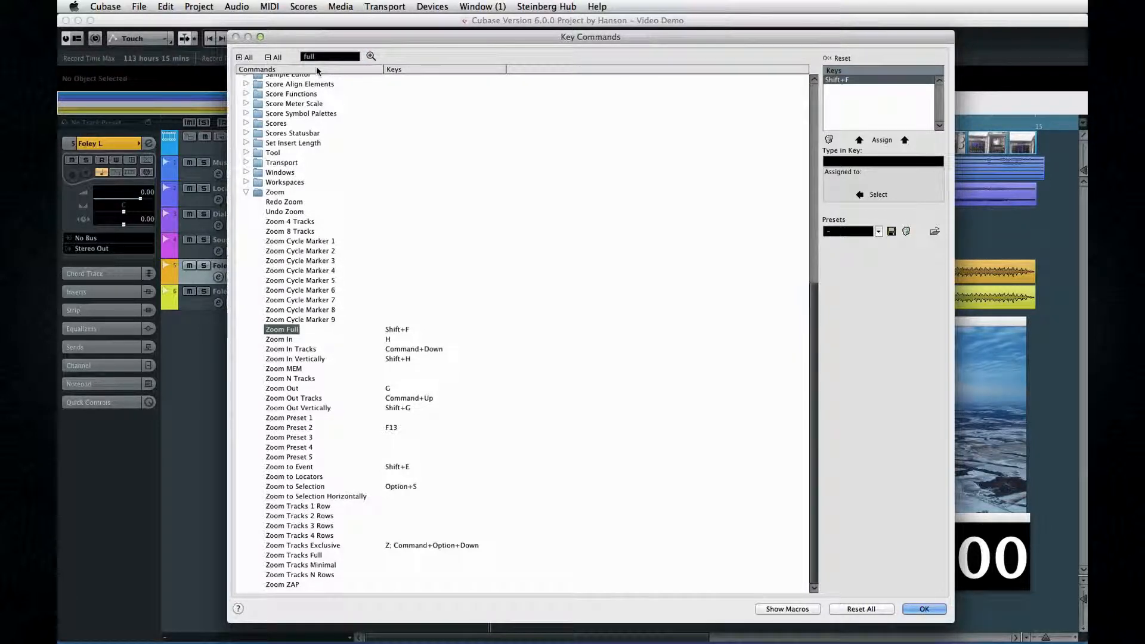
click(886, 162)
key(F14)
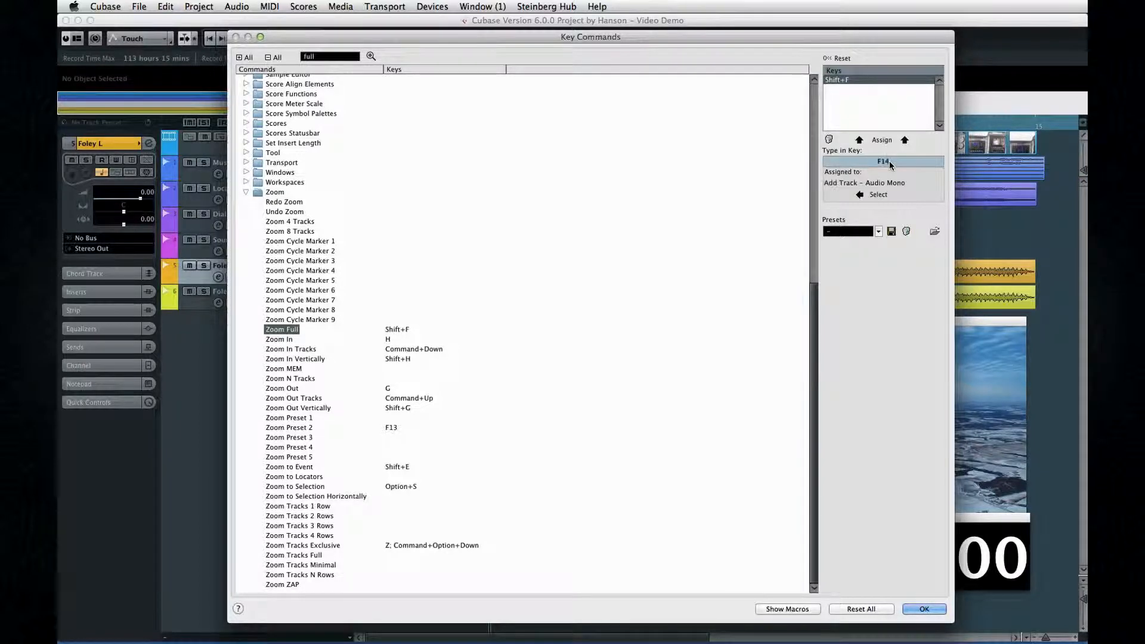
click(859, 139)
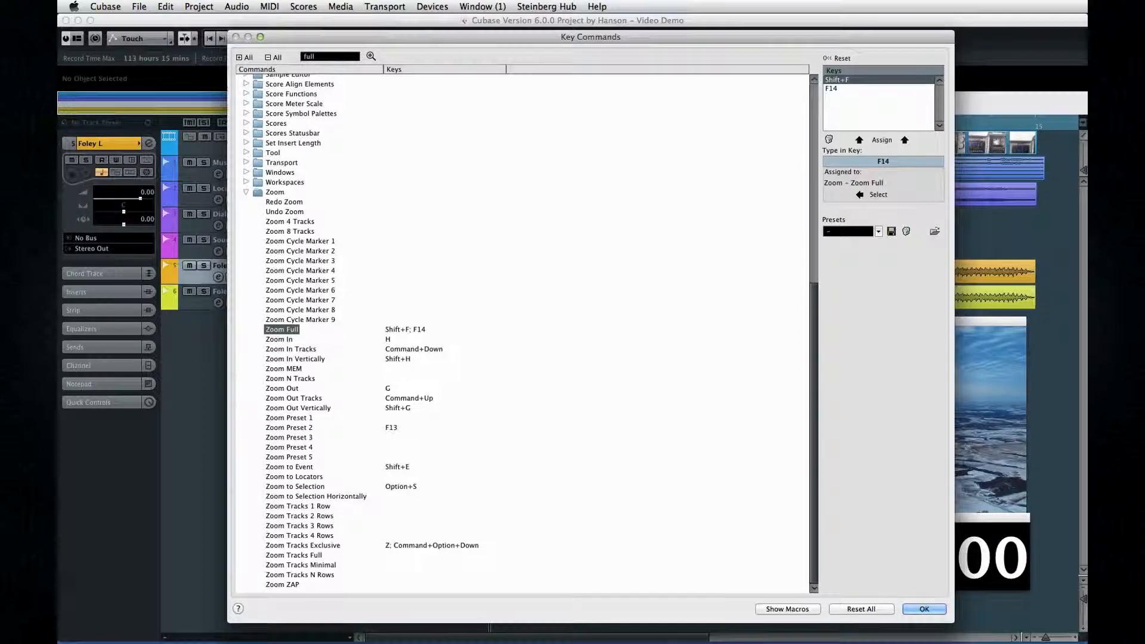
Step: Assign F13 to Zoom Preset 4
scroll(522, 334, up, 10)
scroll(522, 334, down, 10)
click(308, 448)
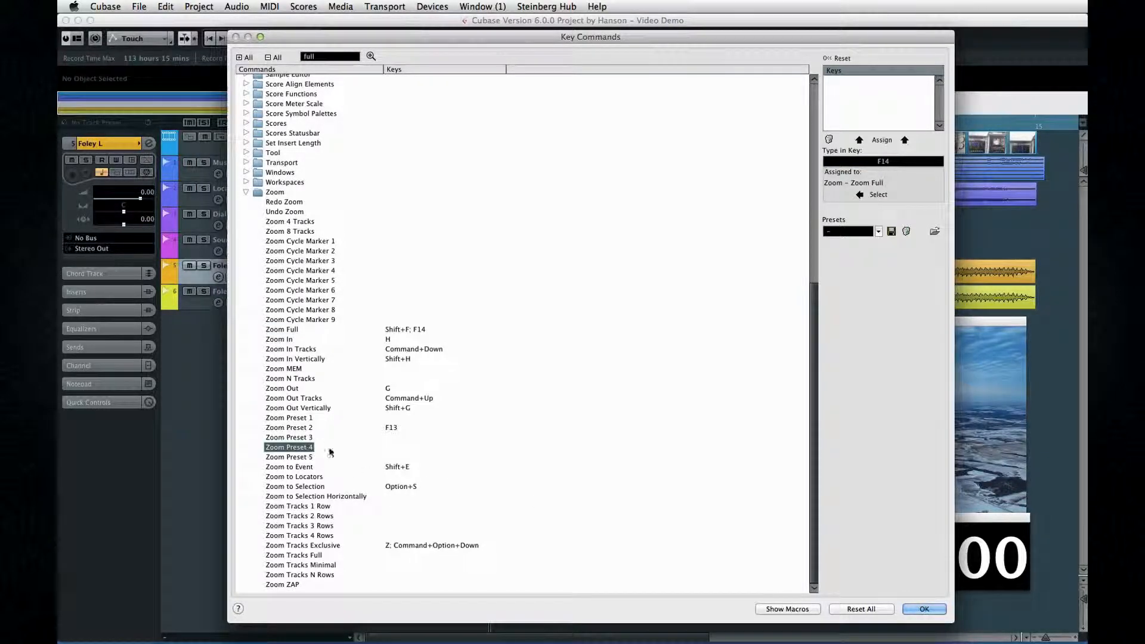
key(F13)
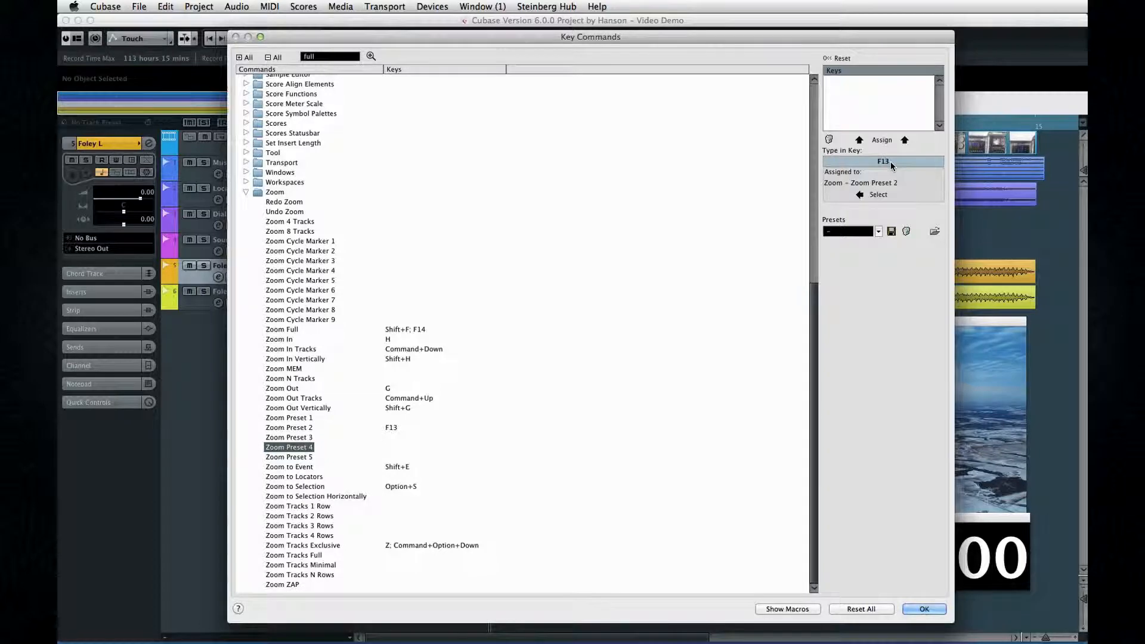
click(882, 139)
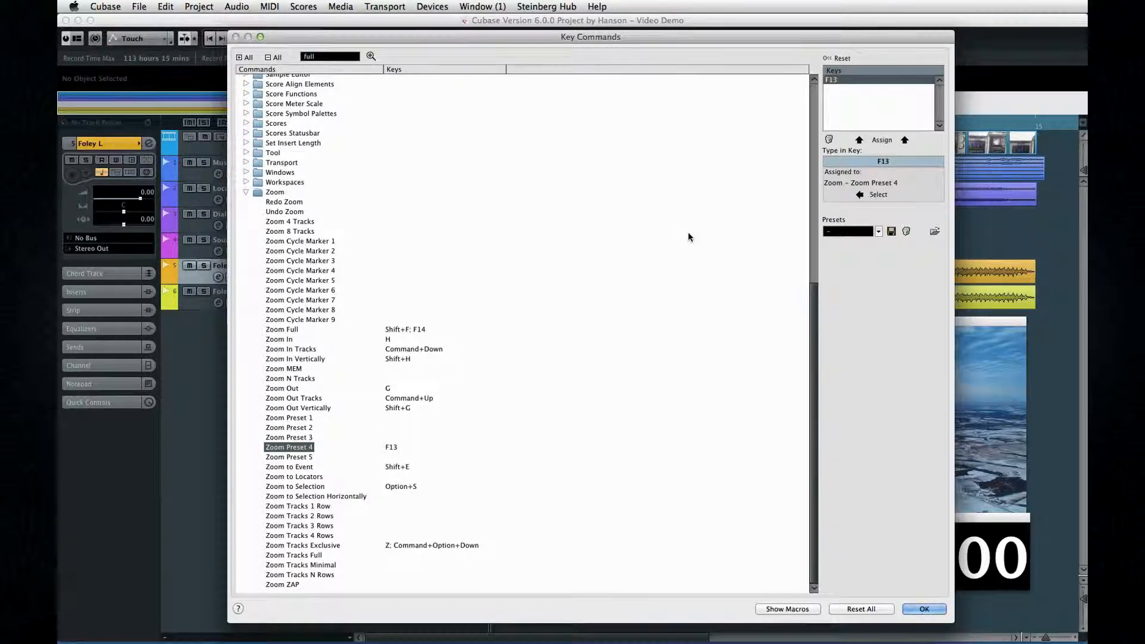
Step: Search the key commands for meters and assign Esc to Meters: Reset
click(330, 56)
text(resetmeters)
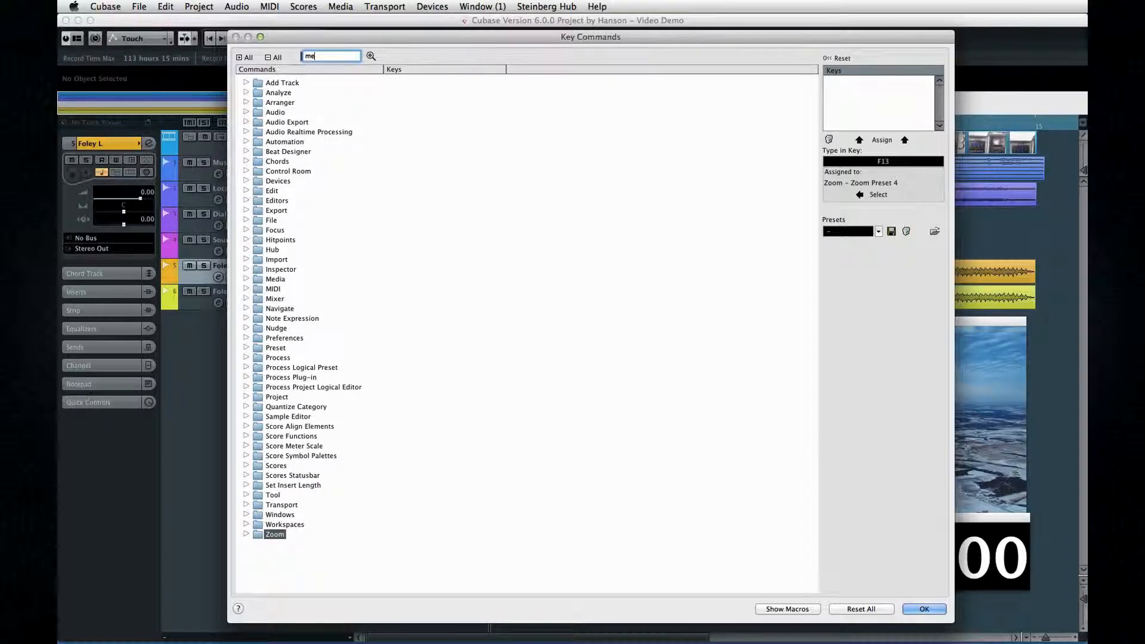
key(Return)
scroll(356, 274, down, 10)
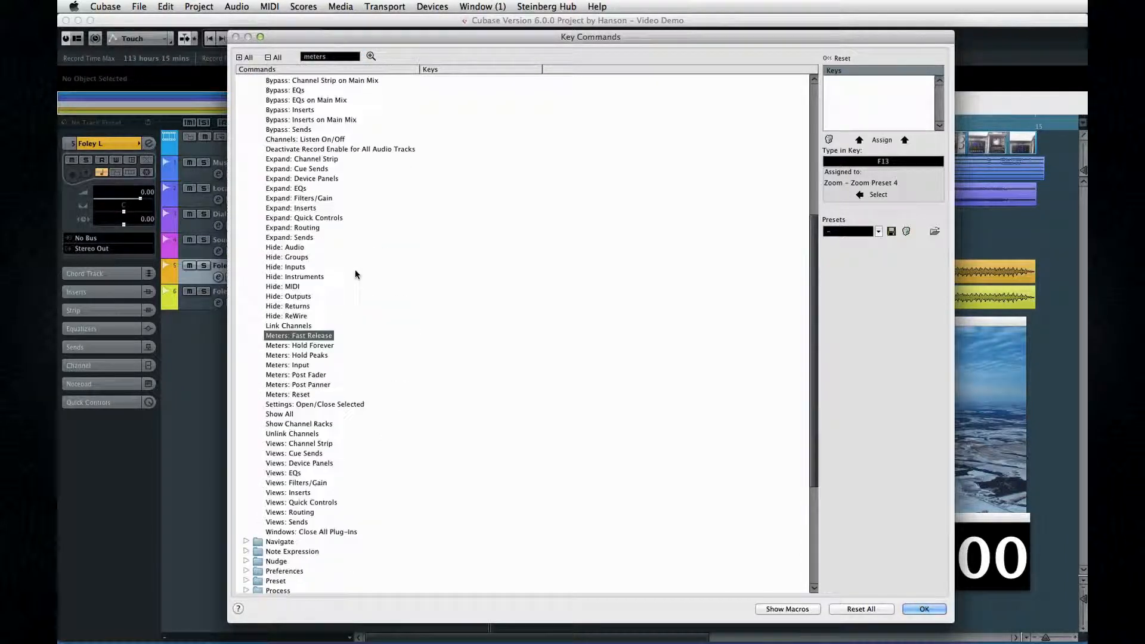
click(373, 301)
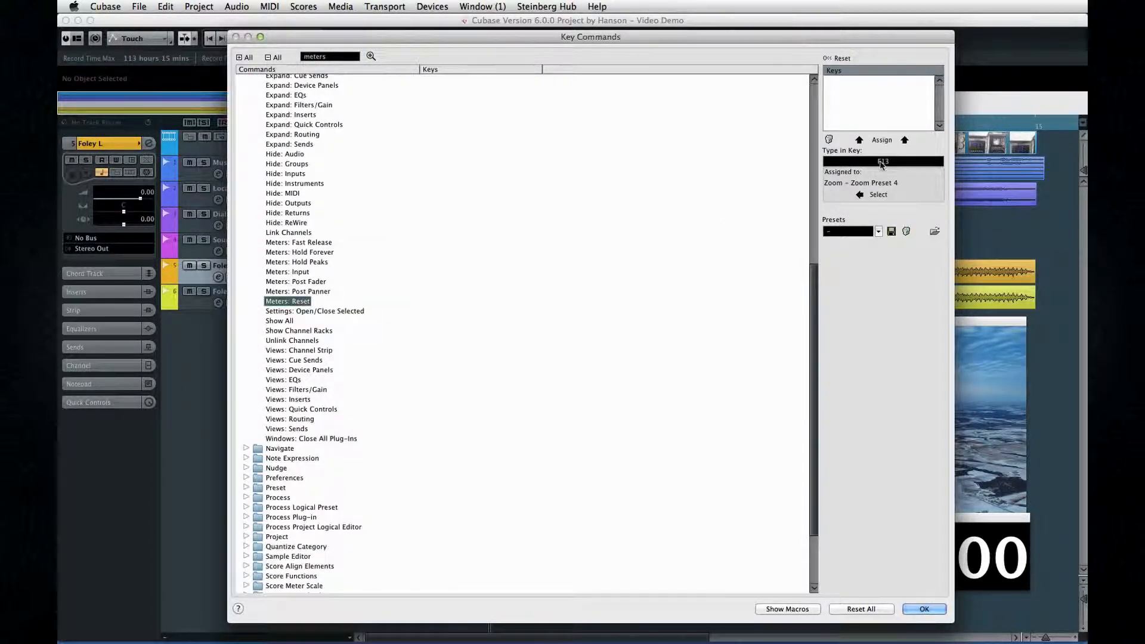
key(Escape)
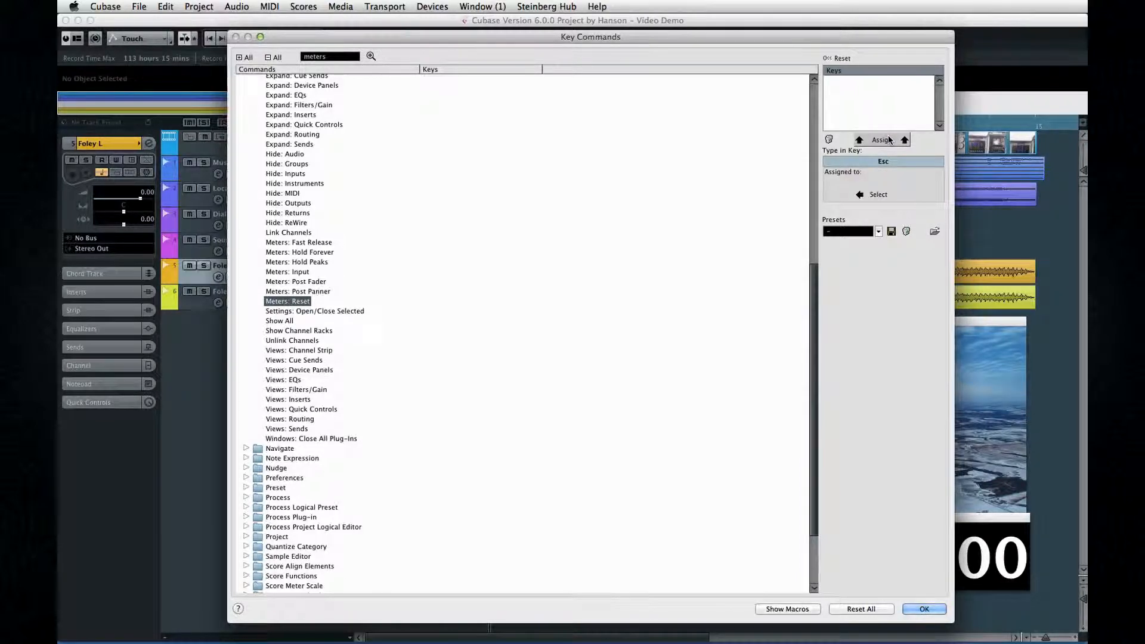
click(887, 140)
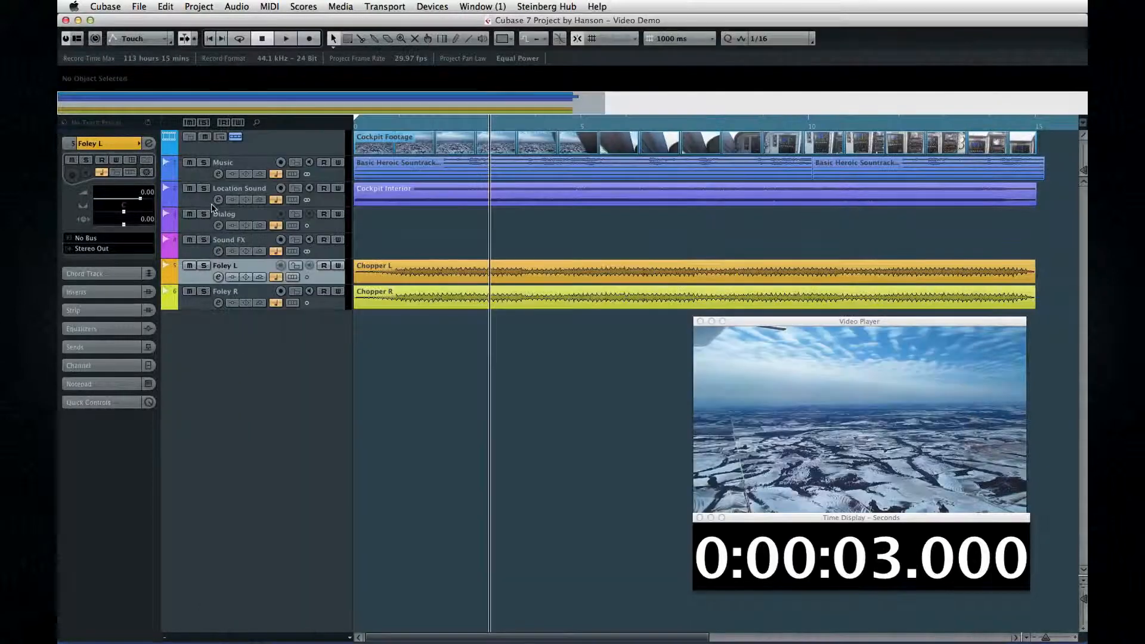
Step: Open Project Setup and review the author, company and record file type settings before confirming
click(198, 6)
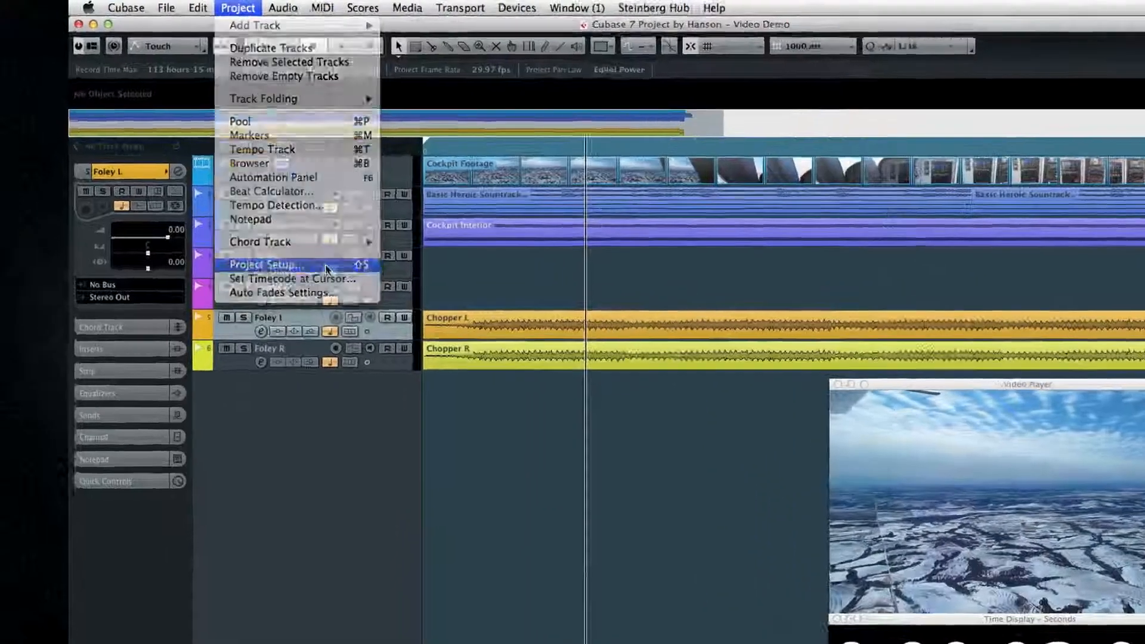
click(274, 222)
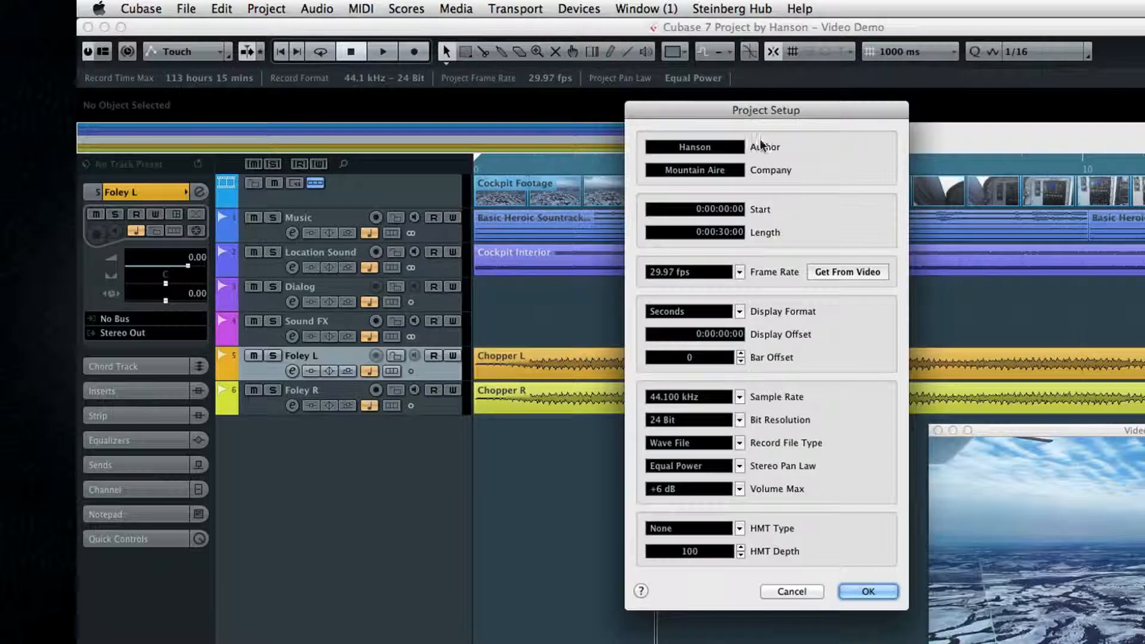
click(734, 149)
click(734, 174)
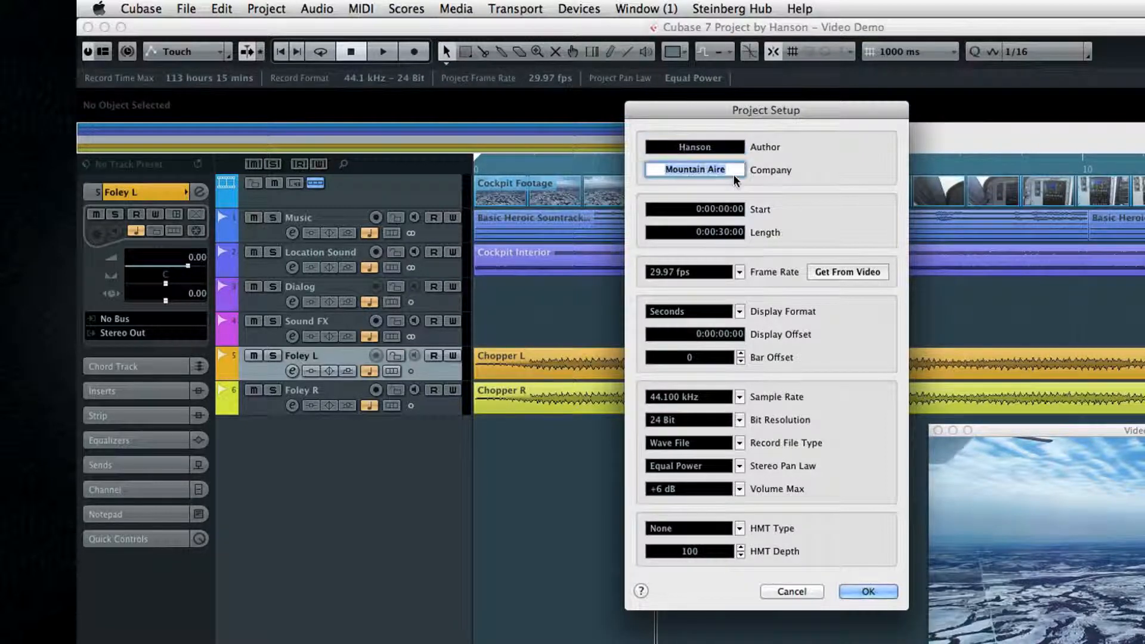
key(Return)
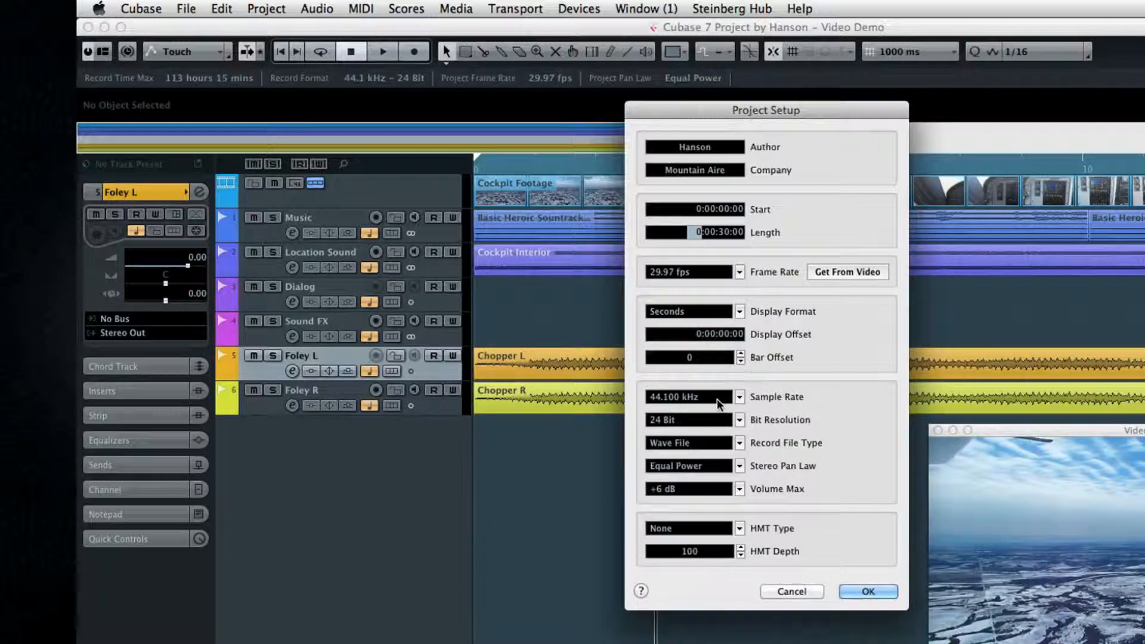
click(740, 443)
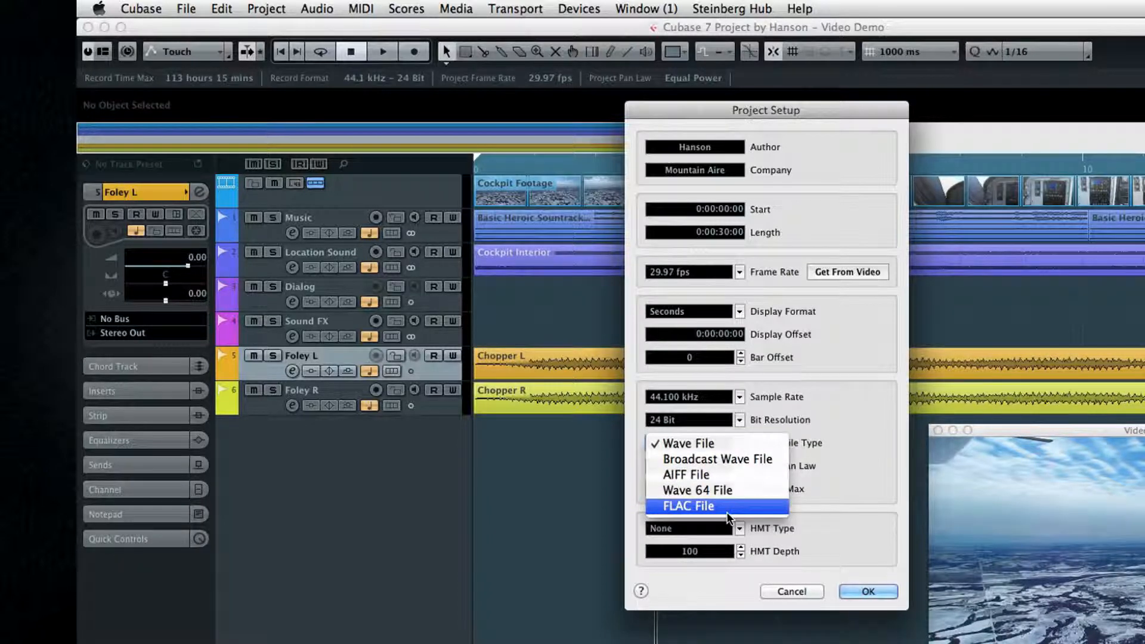
click(734, 444)
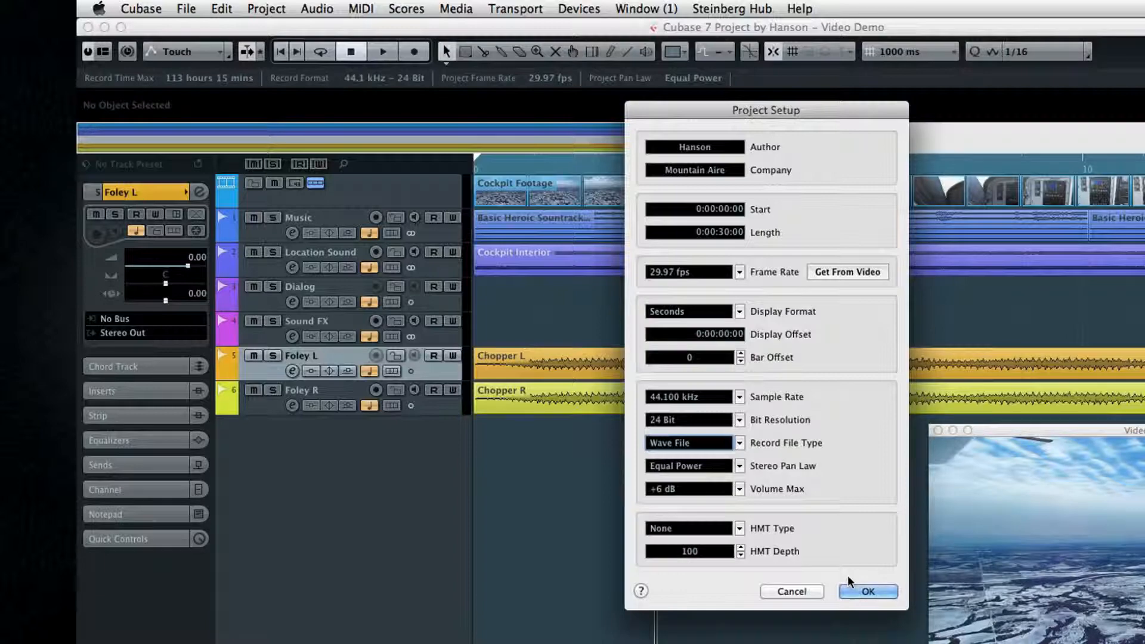
click(868, 591)
Step: Open Preferences and browse the Appearance, Editing, Event Display and MIDI pages, ending on Project & MixConsole
click(157, 9)
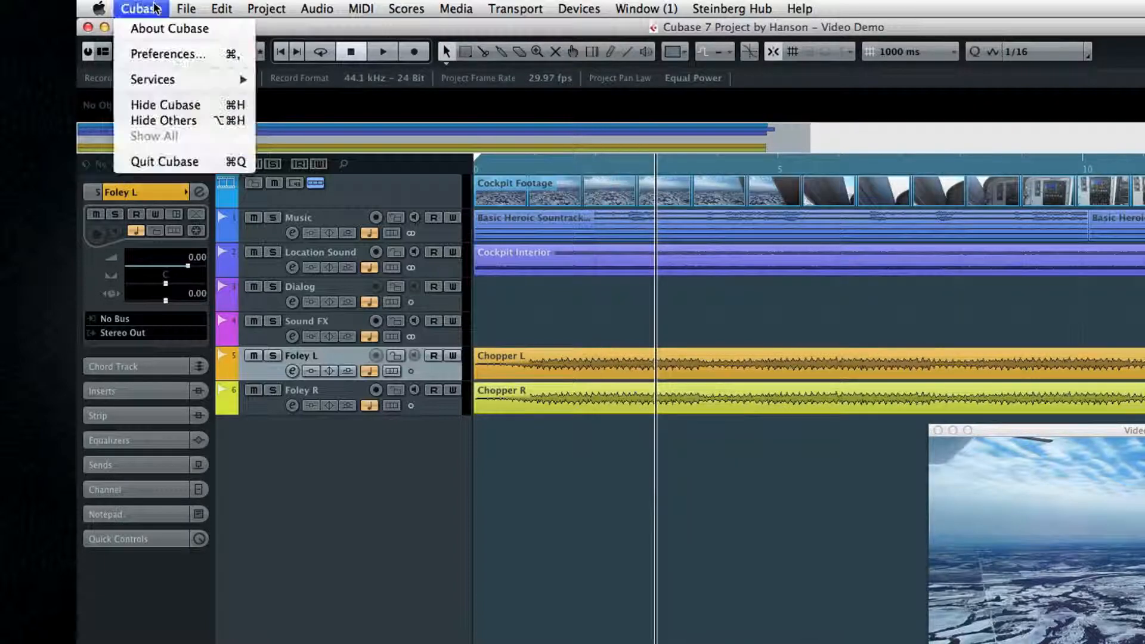
click(158, 55)
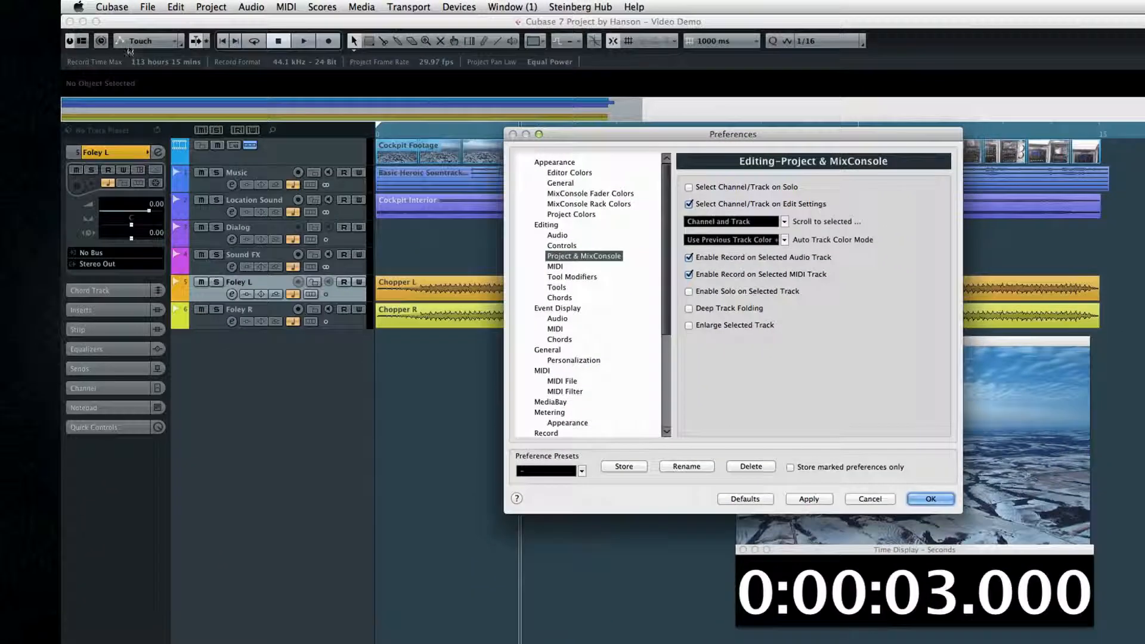
click(574, 173)
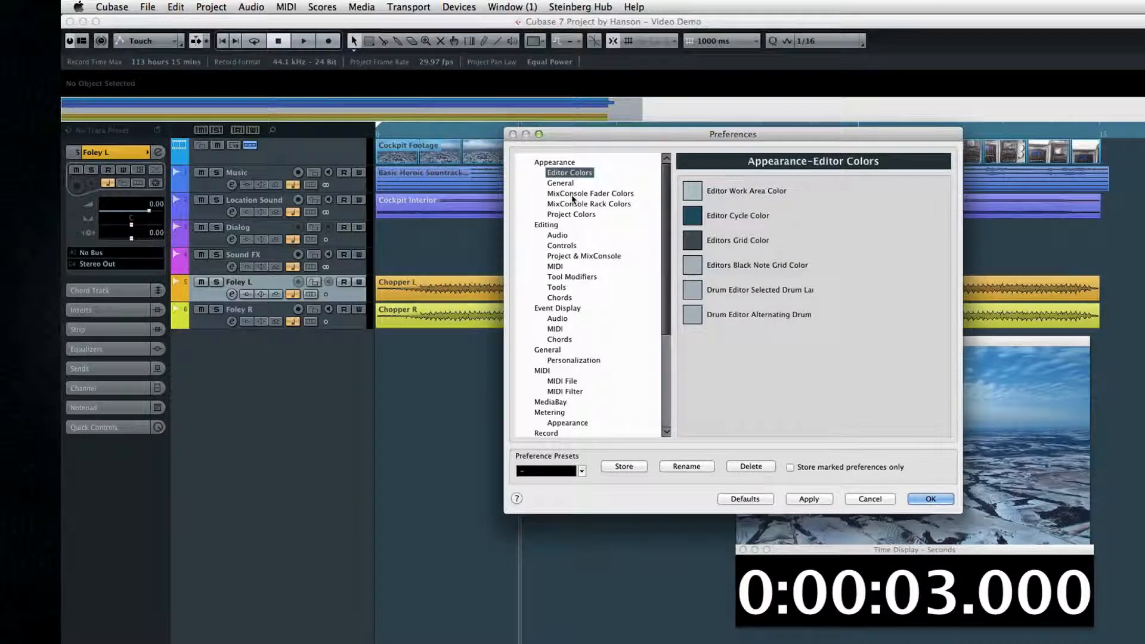
click(574, 195)
click(572, 204)
click(572, 214)
click(557, 235)
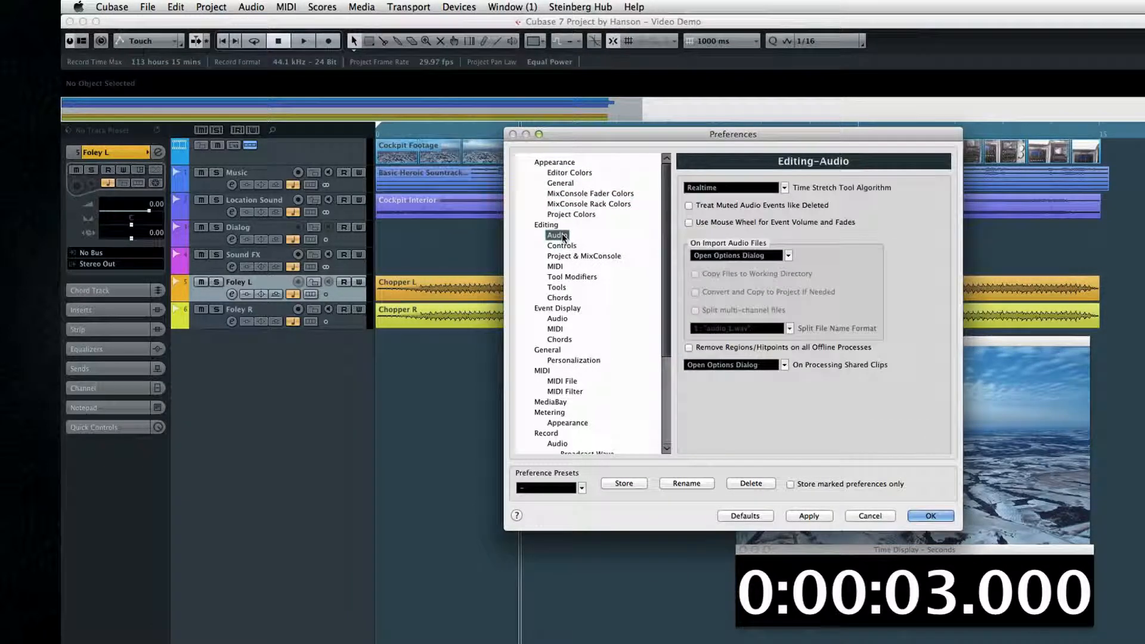
click(558, 308)
click(557, 318)
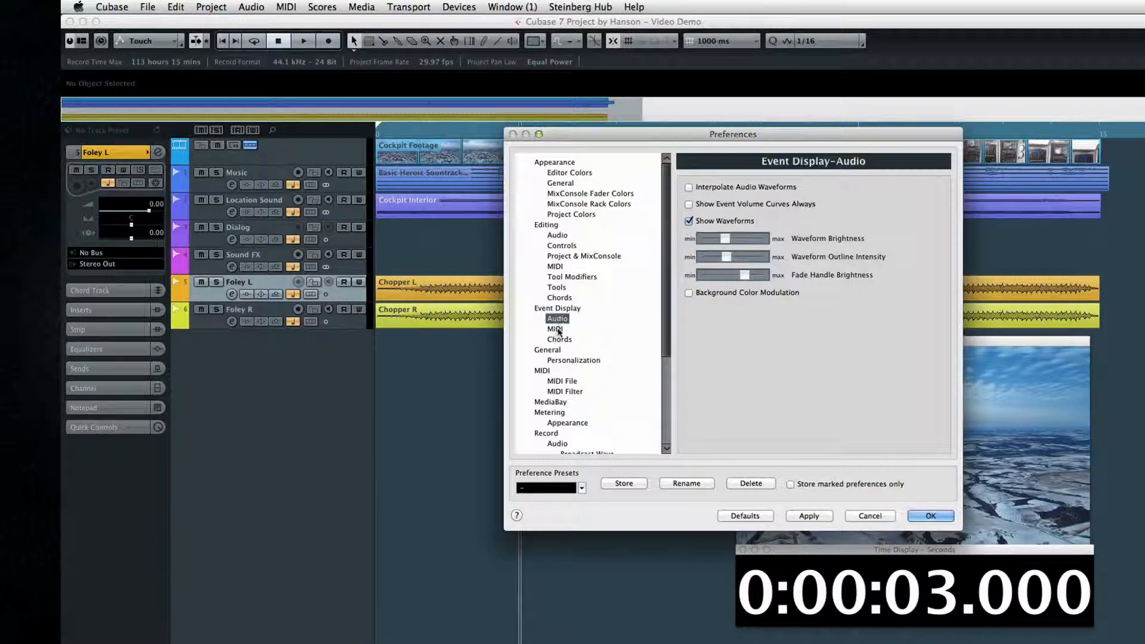
click(556, 329)
click(559, 340)
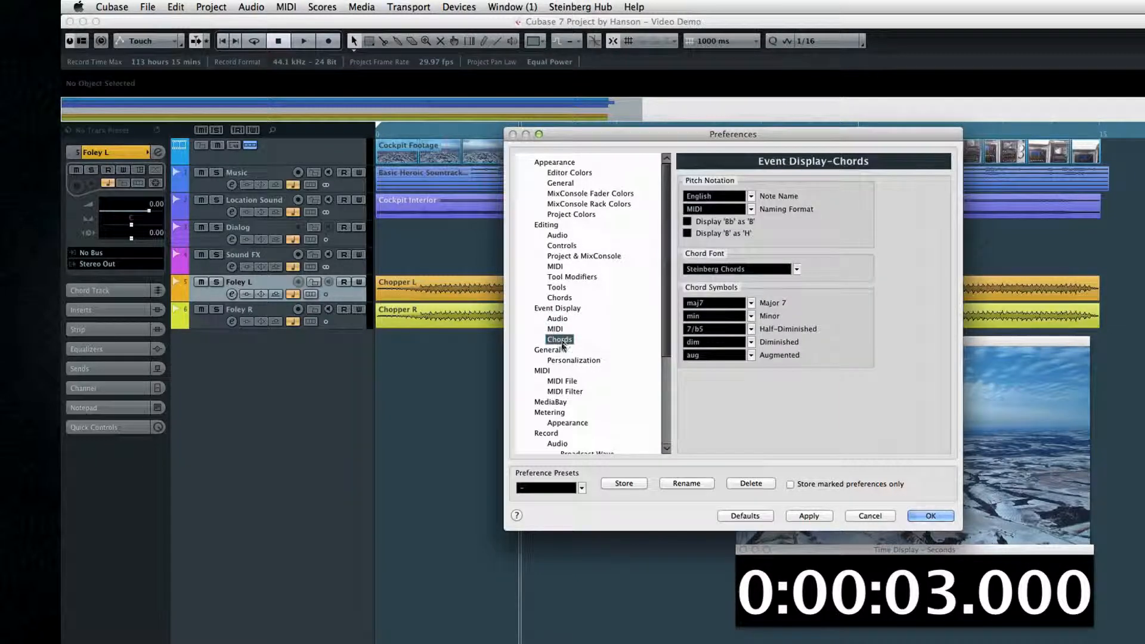
click(561, 381)
click(563, 256)
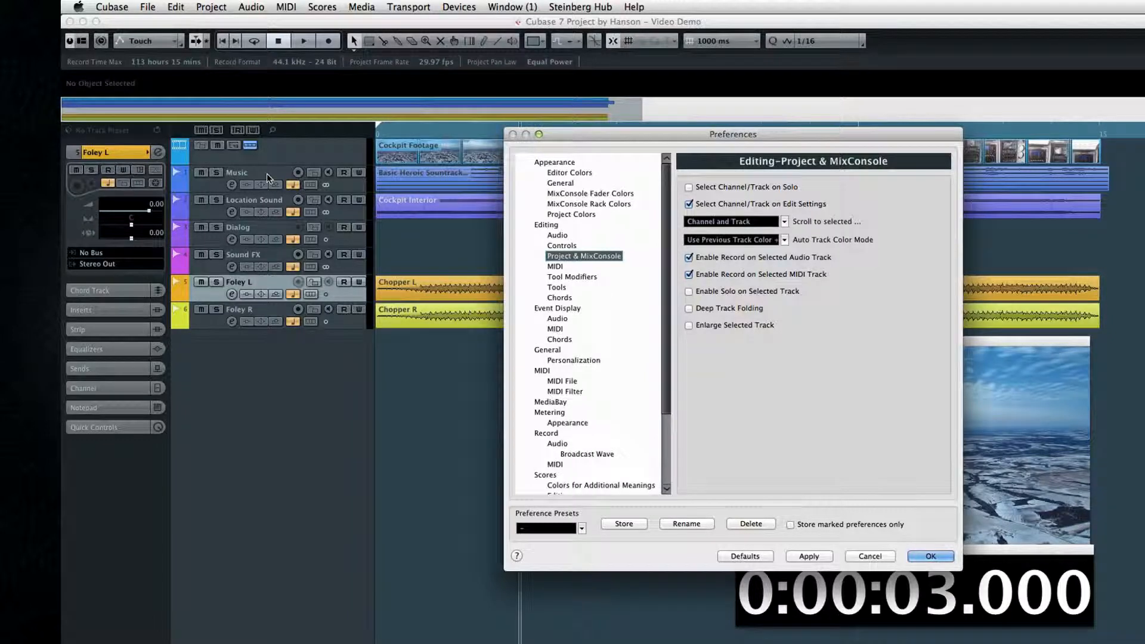
key(Return)
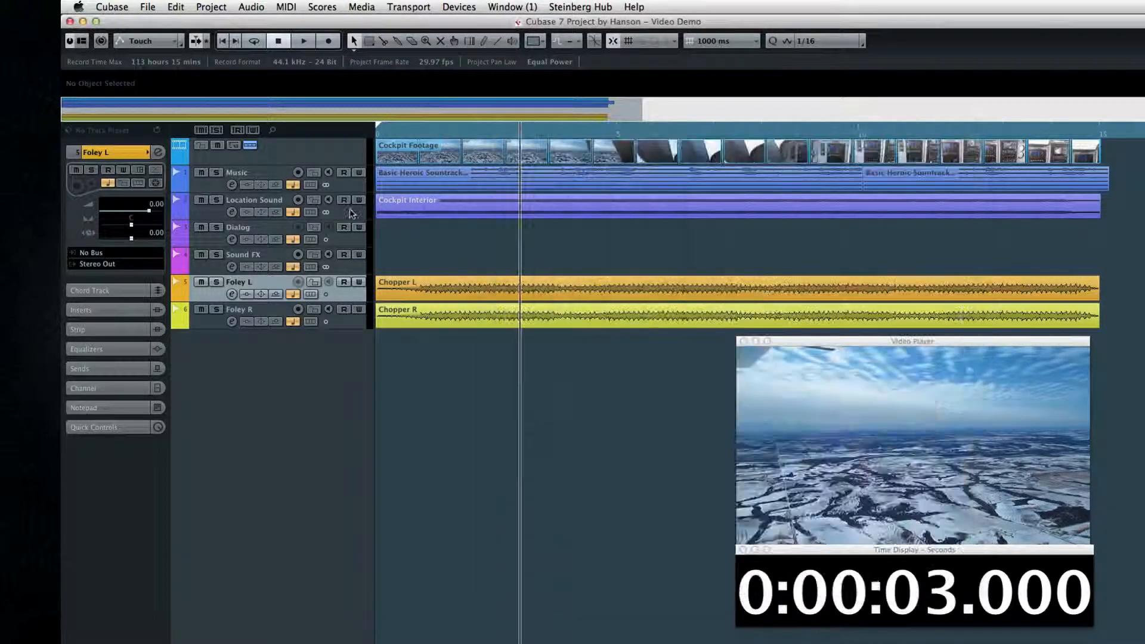
Step: Select the Music, Location Sound, Dialog and Sound FX tracks in turn, ending with Music
click(278, 179)
click(276, 207)
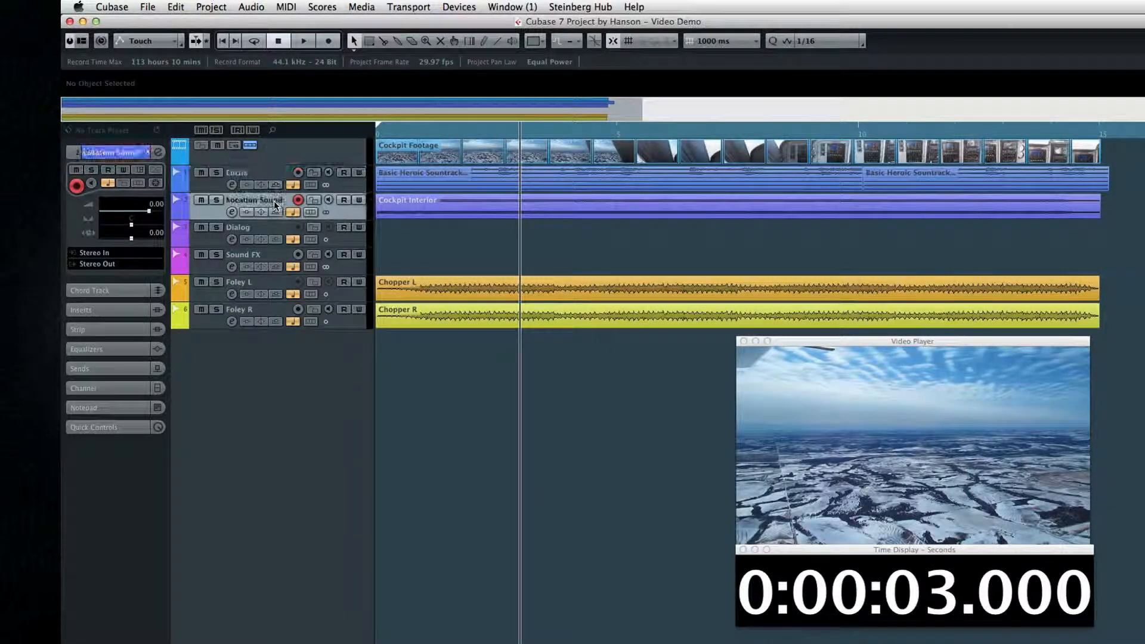
click(277, 230)
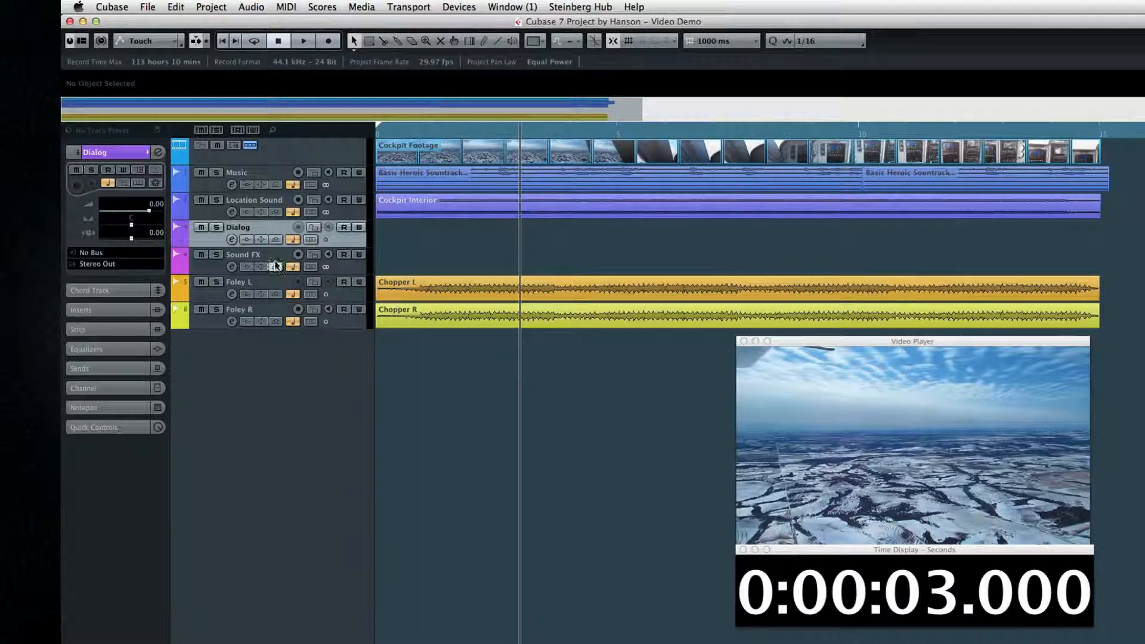
click(276, 261)
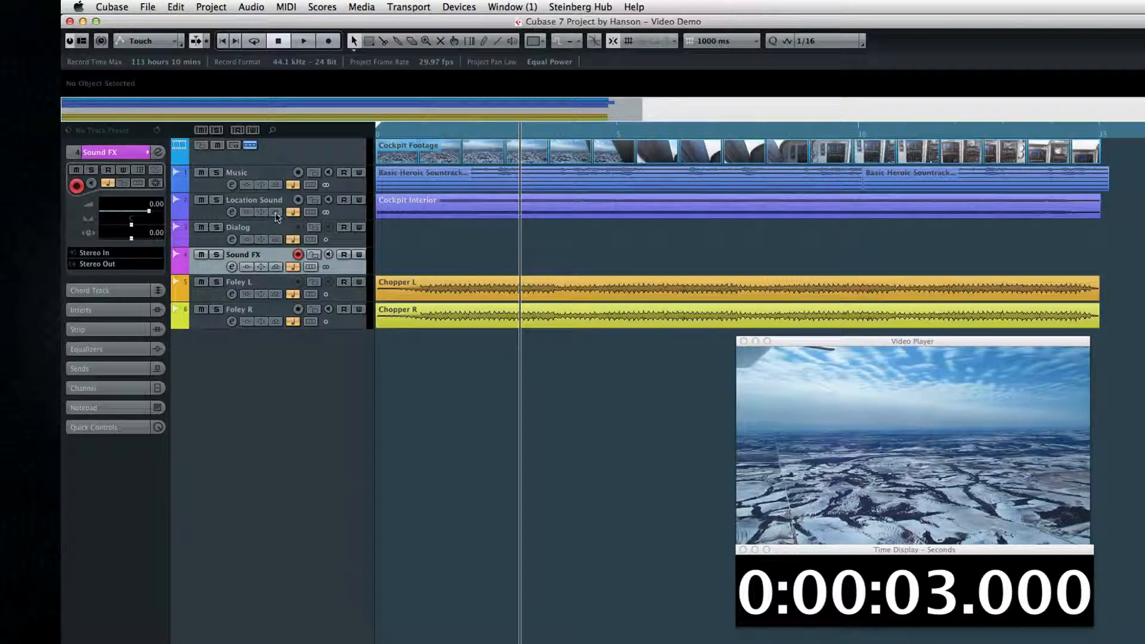
click(280, 206)
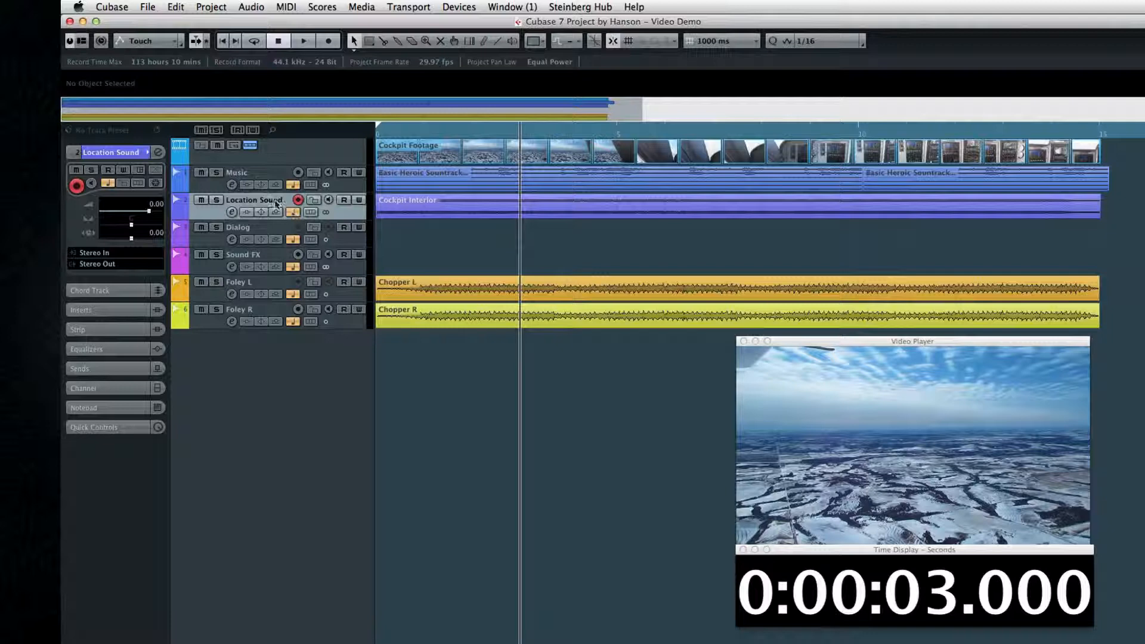
click(250, 174)
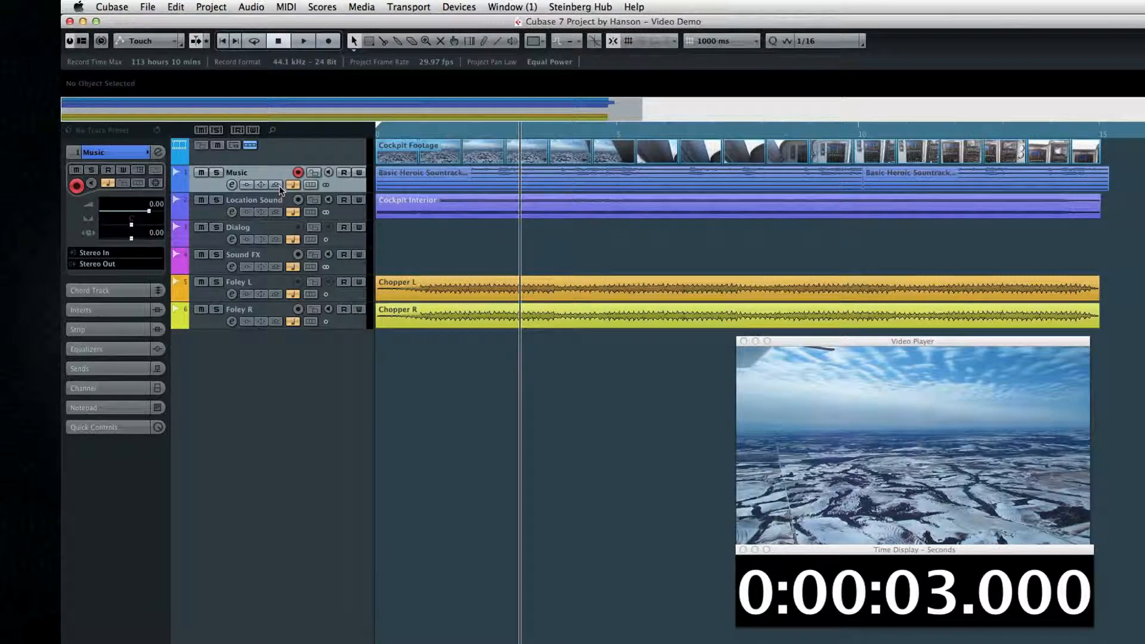
Step: Turn off Enable Record on Selected Audio Track in the Project & MixConsole preferences
click(117, 6)
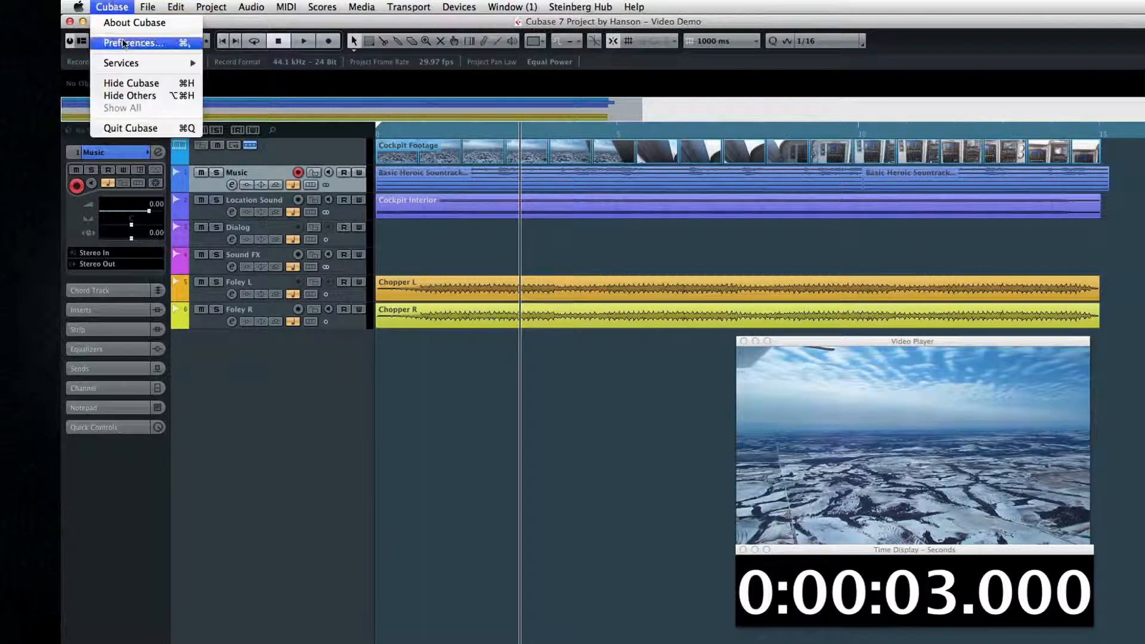
click(126, 47)
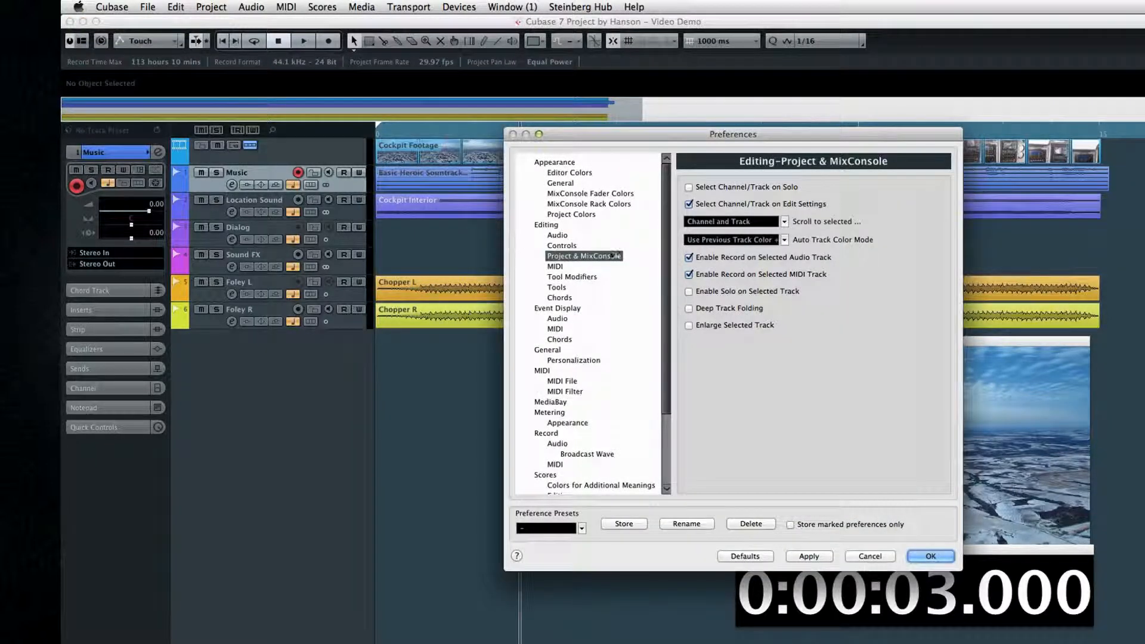
click(689, 258)
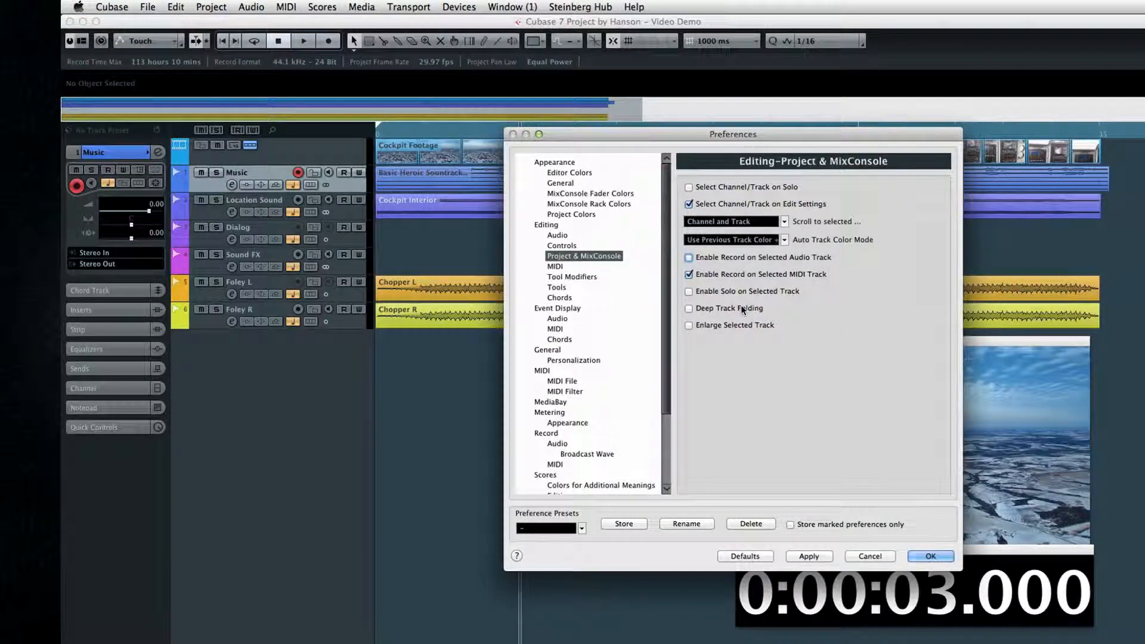
click(921, 556)
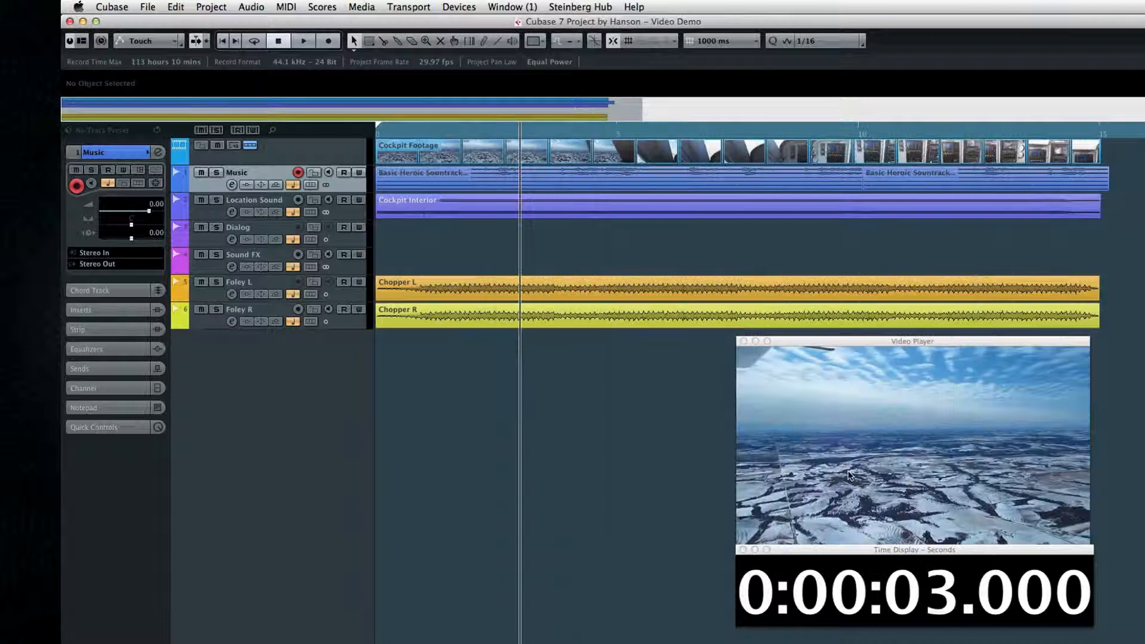
Step: Select the Location Sound, Dialog and Sound FX tracks in turn
click(282, 203)
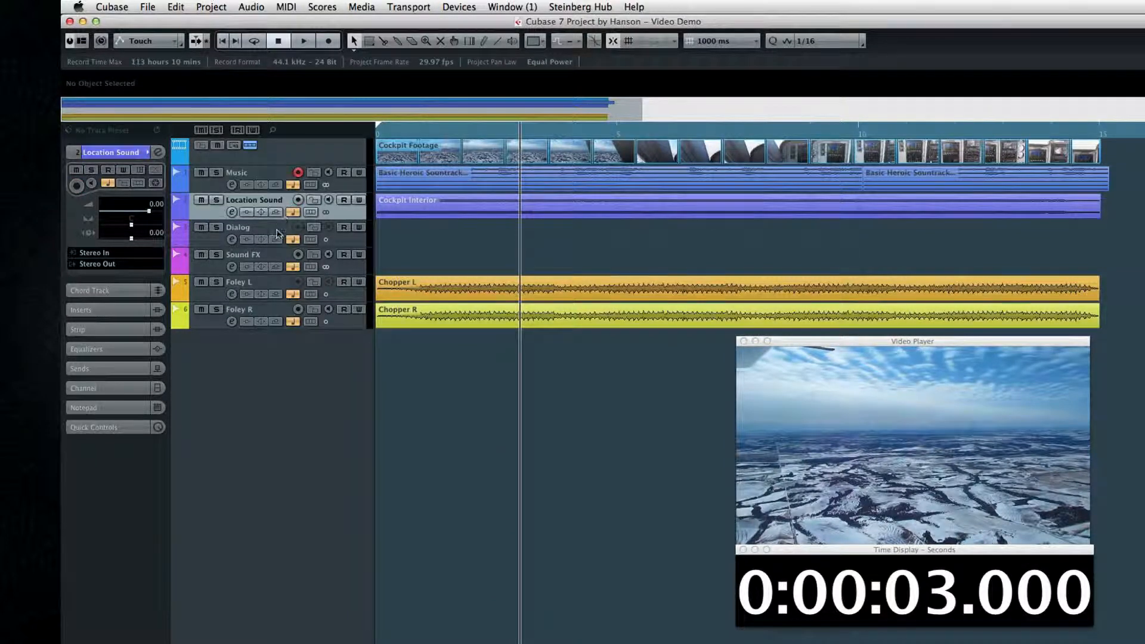
click(281, 231)
click(287, 257)
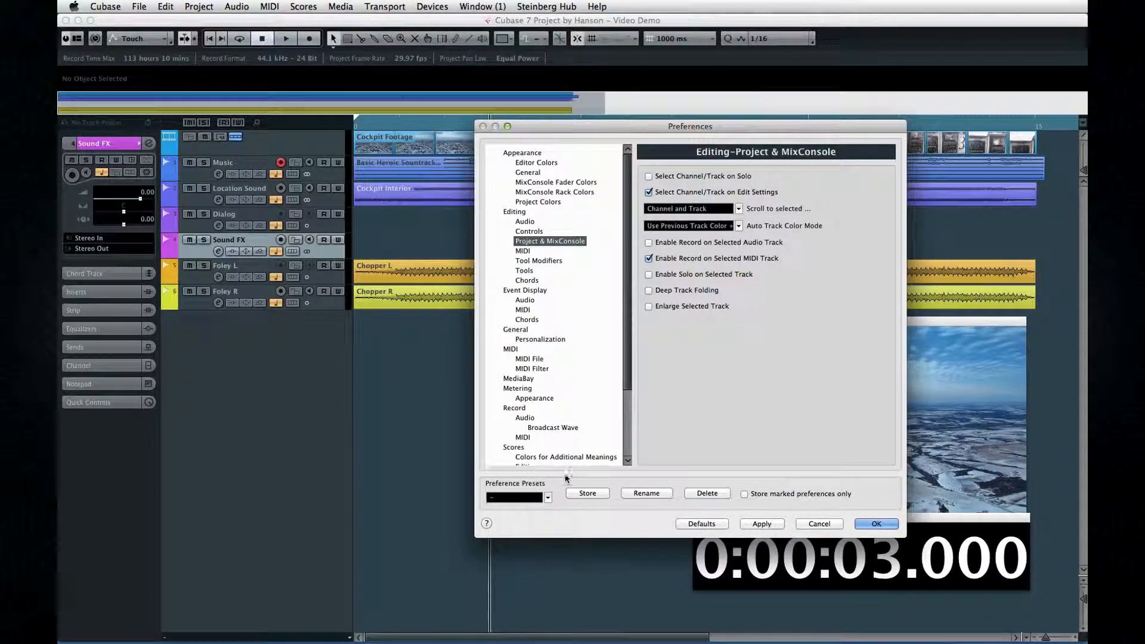
Step: Browse the preference presets and store the current preferences as a preset named My Preference 101
click(548, 497)
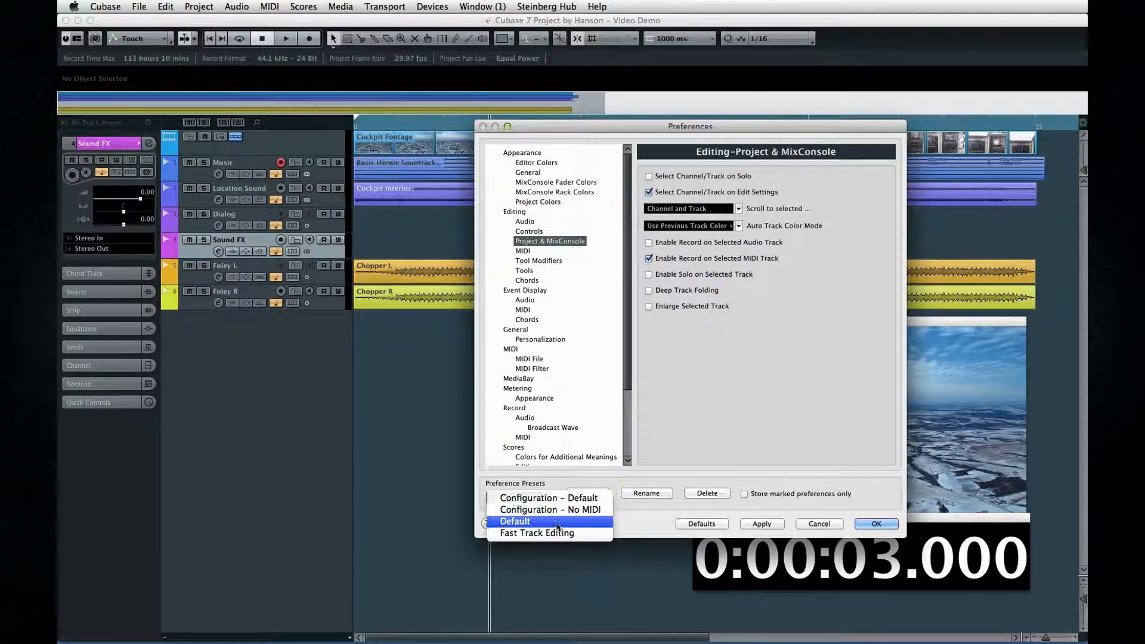
click(554, 485)
click(520, 497)
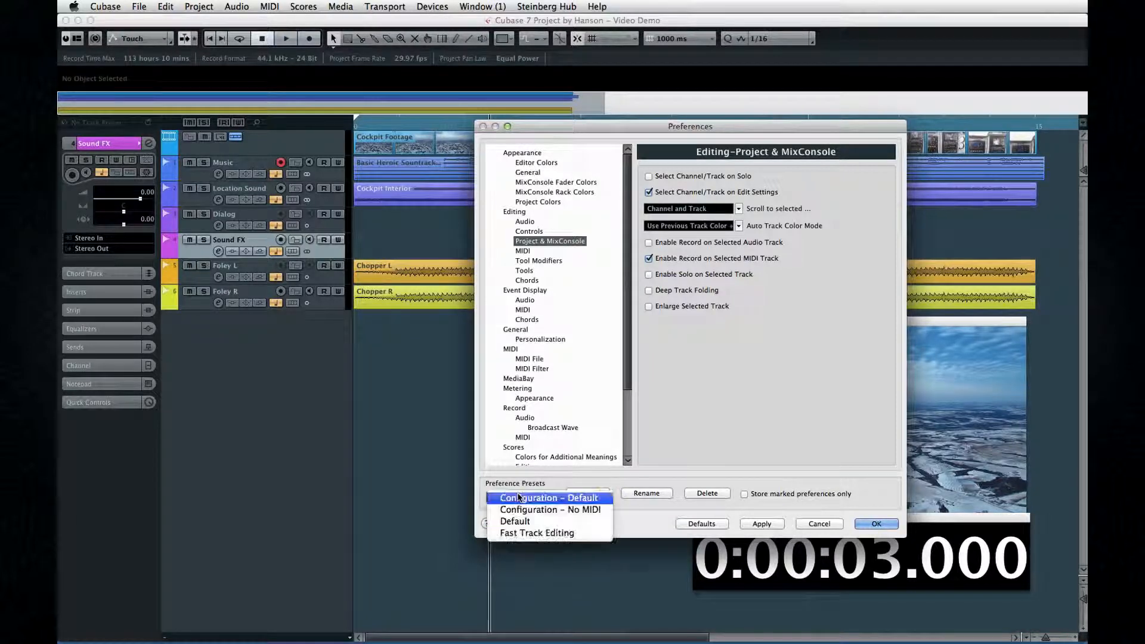
click(574, 469)
click(587, 494)
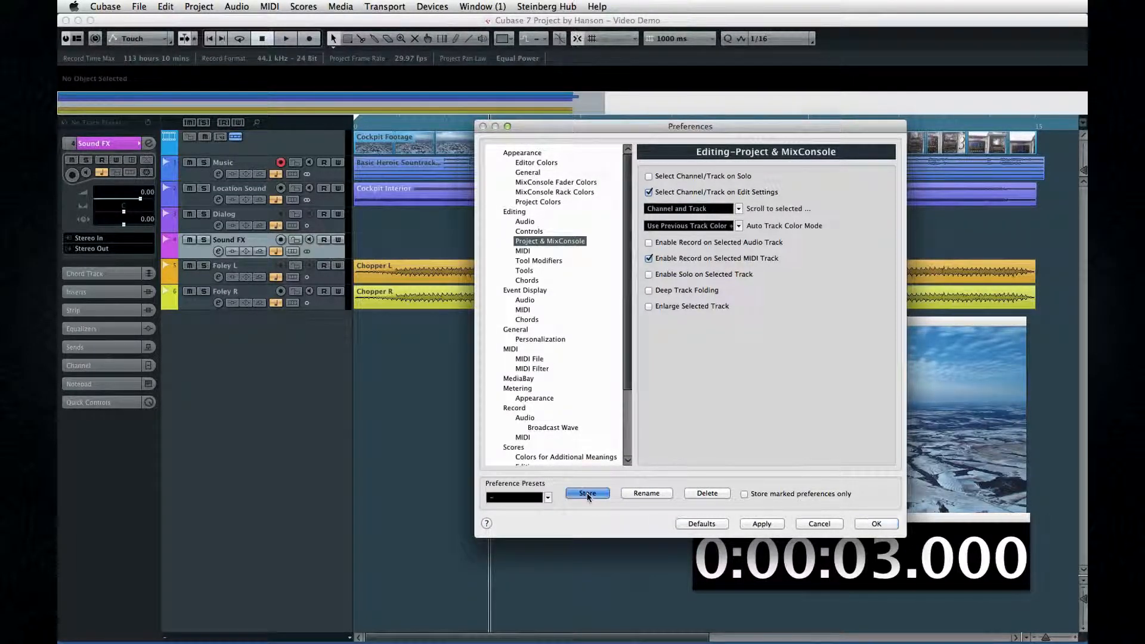
text(M)
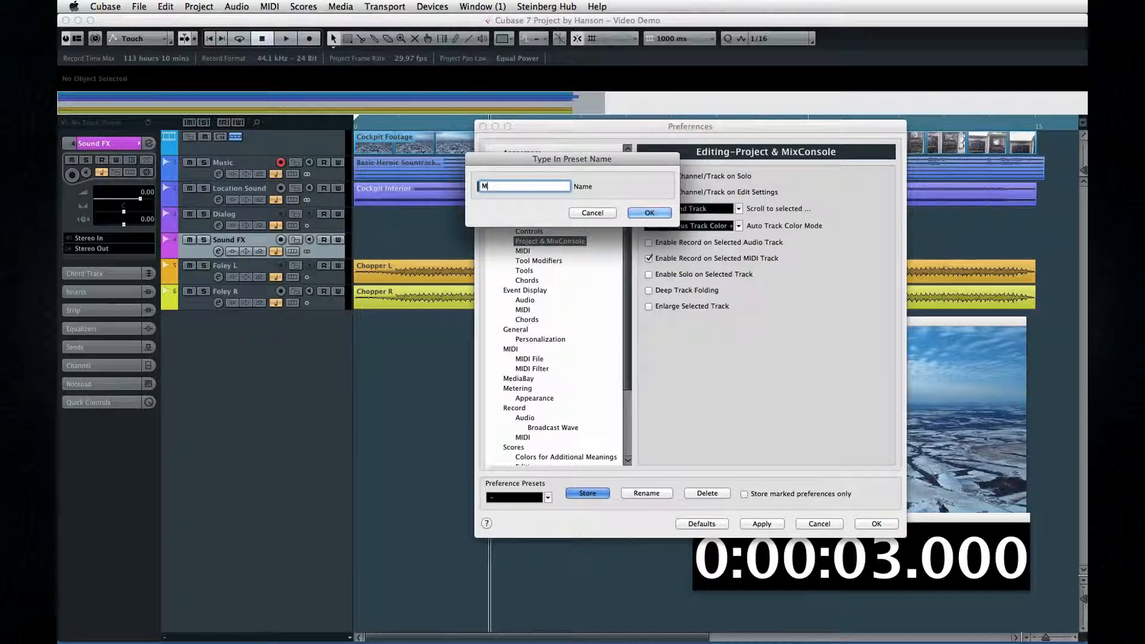
text(y Preference 101)
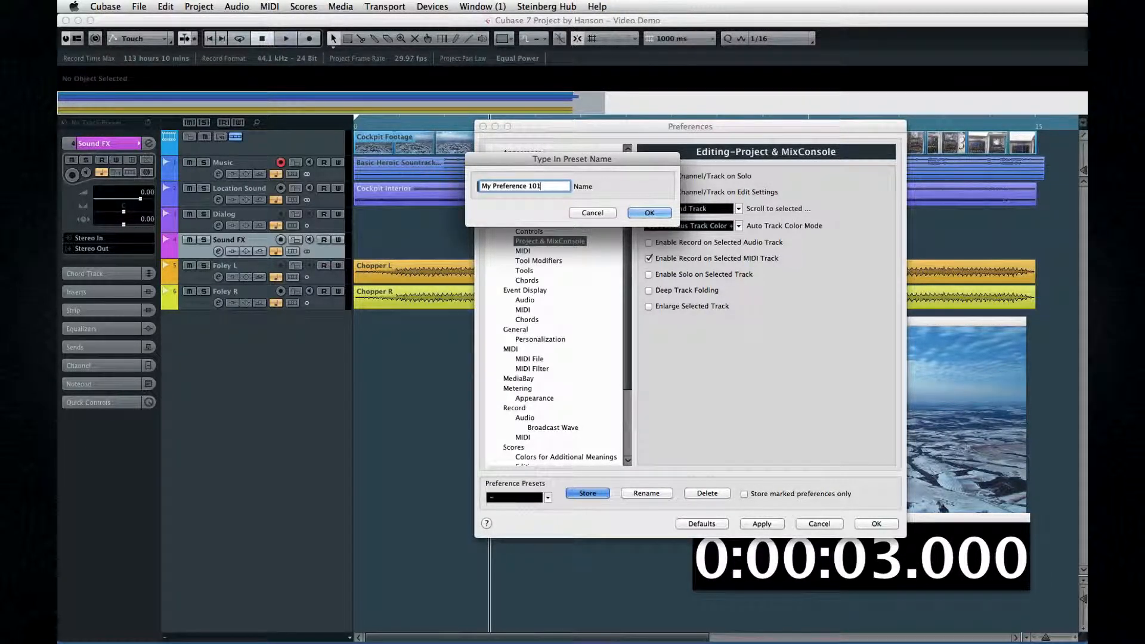
click(648, 214)
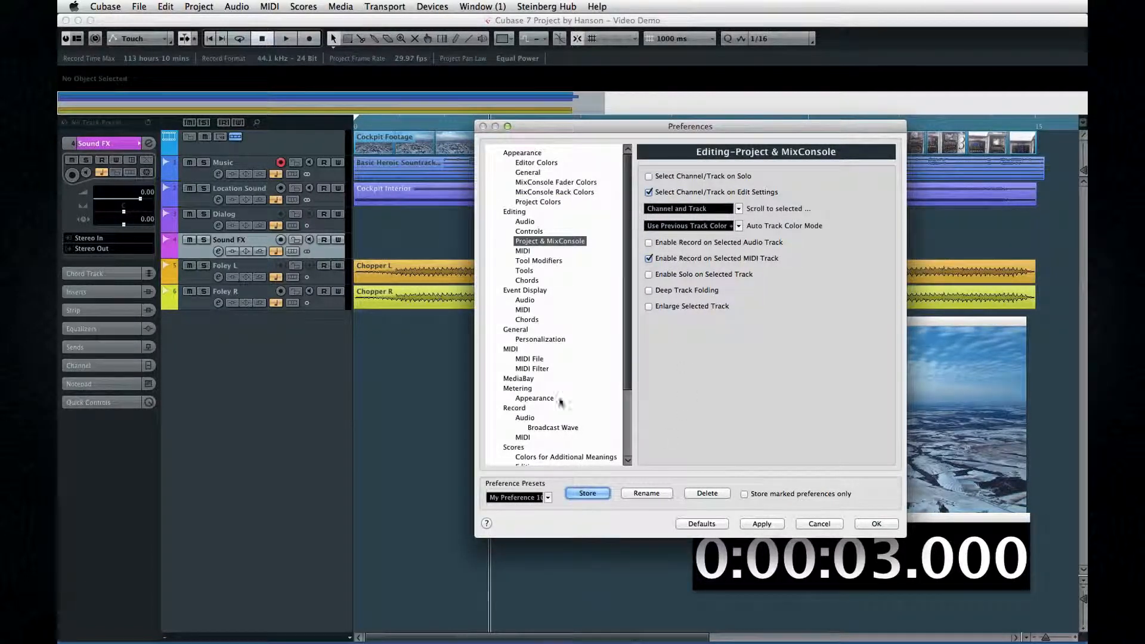
Step: Choose the My Preference 101 preset and close Preferences
click(548, 498)
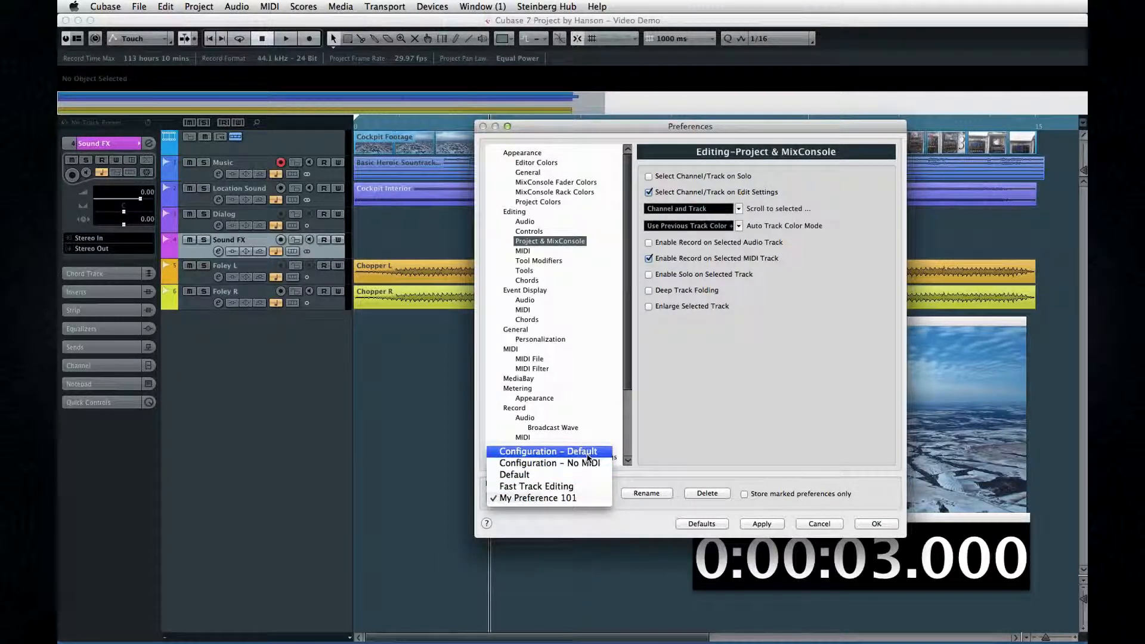
click(592, 497)
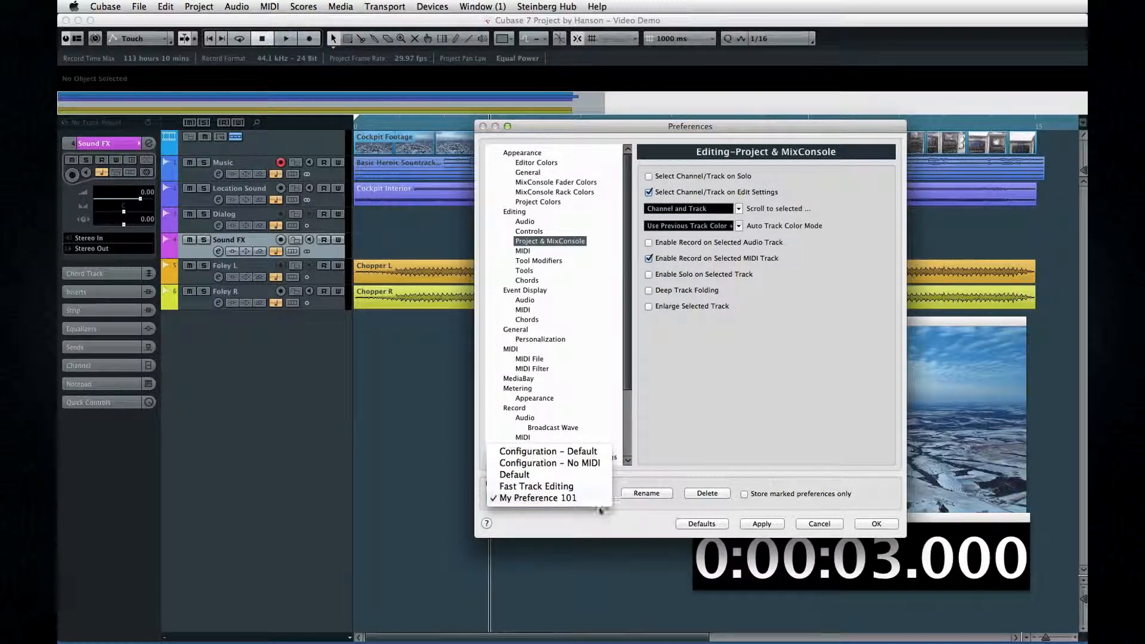
click(876, 523)
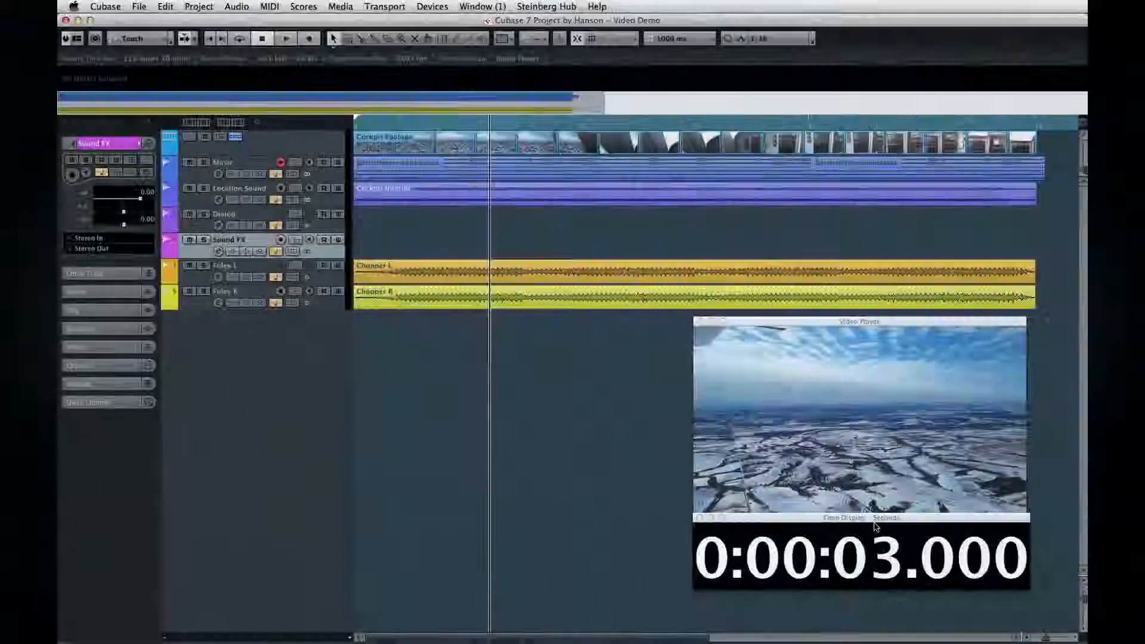